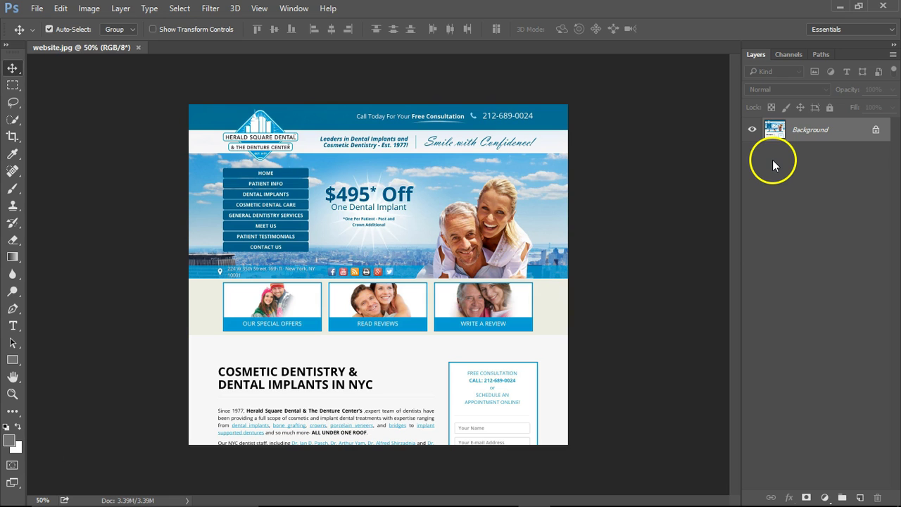
# - Duplicate the website screenshot's Background layer and desaturate the copy
pyautogui.hotkey('ctrl', 'j')
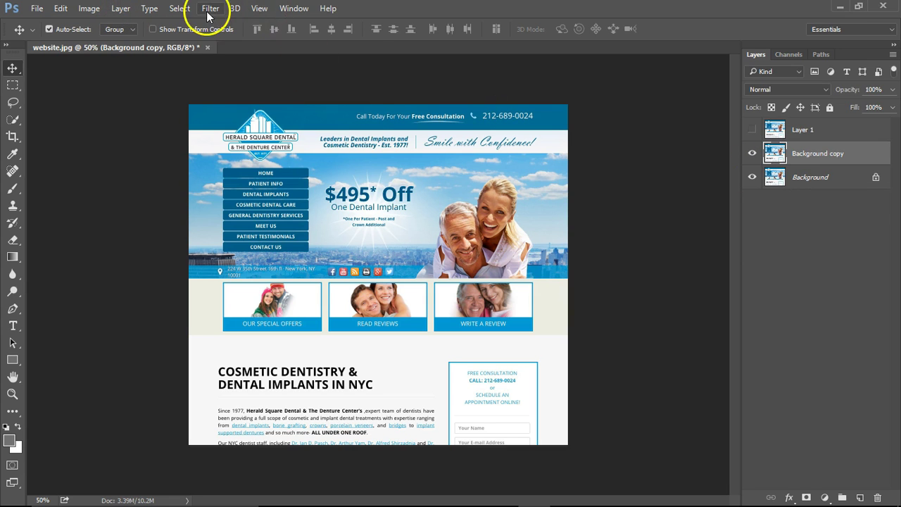
pyautogui.click(210, 9)
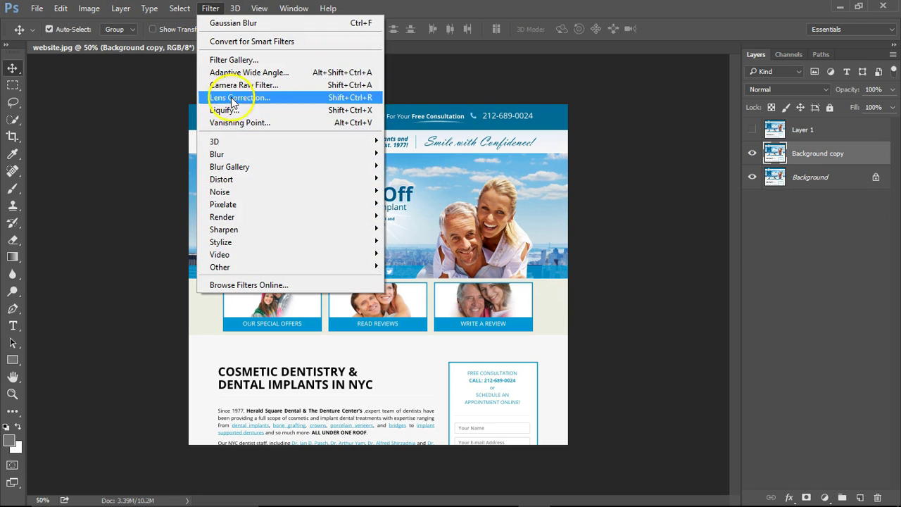
pyautogui.click(89, 8)
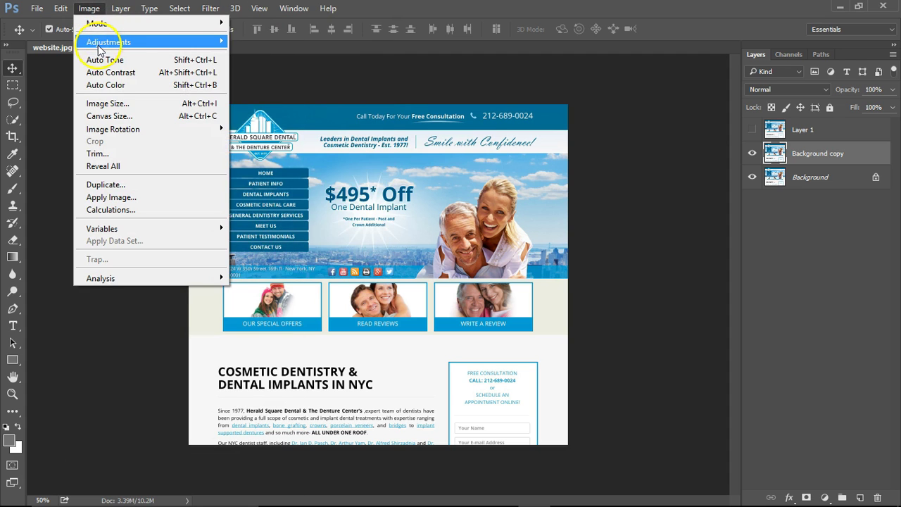
pyautogui.moveTo(106, 41)
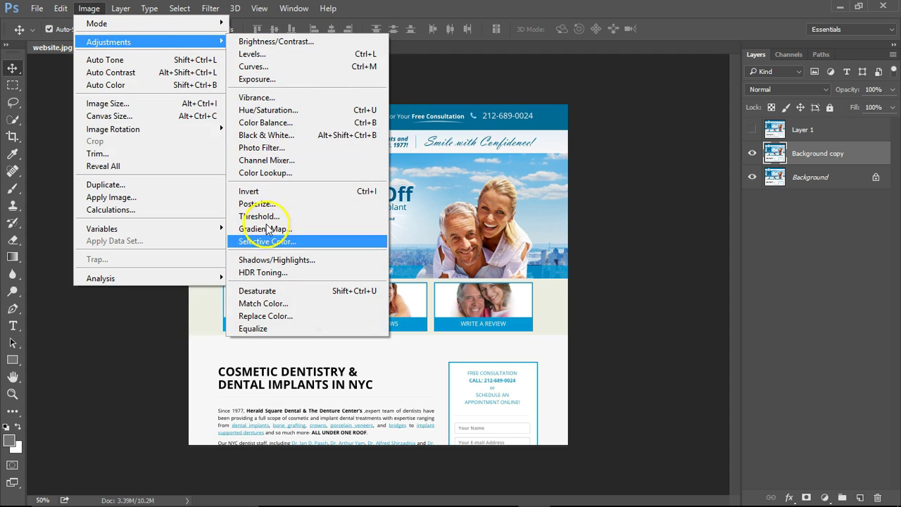
pyautogui.click(274, 291)
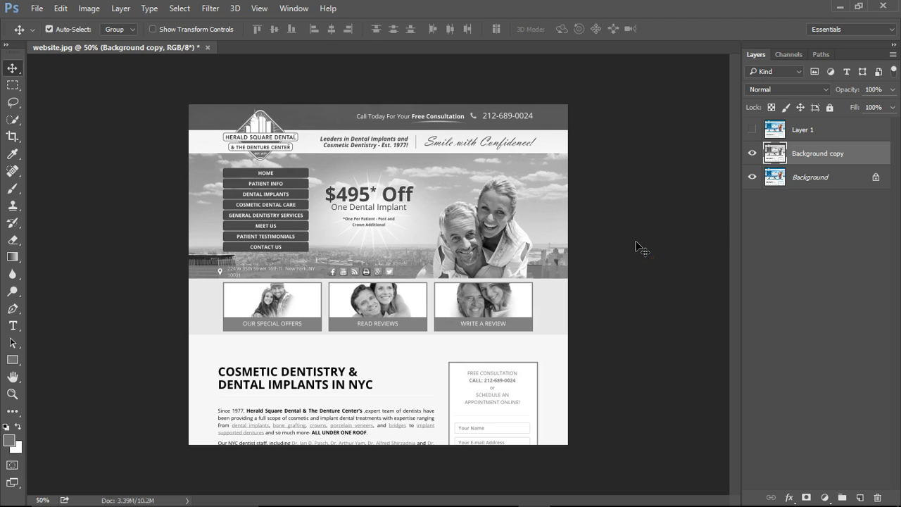
# - Delete the hidden Layer 1 and compare the desaturated Background copy with the original by toggling its visibility
pyautogui.click(796, 133)
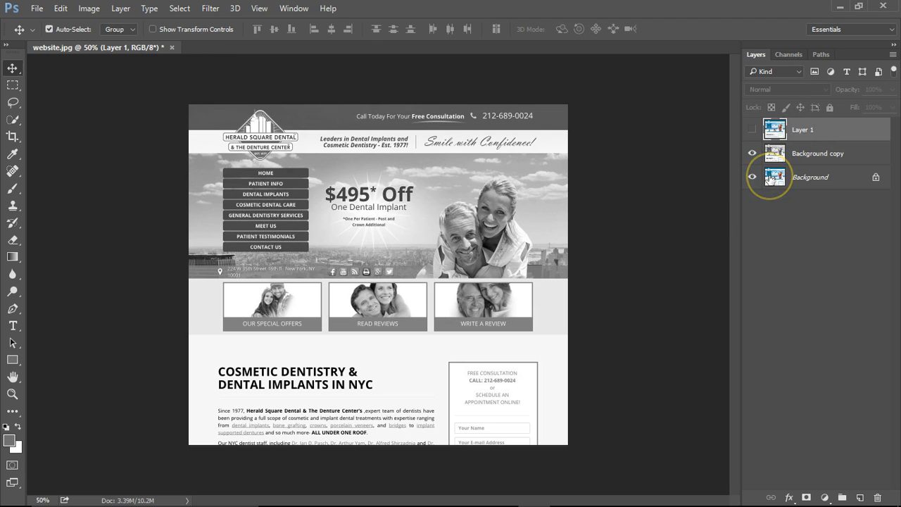
pyautogui.press('Delete')
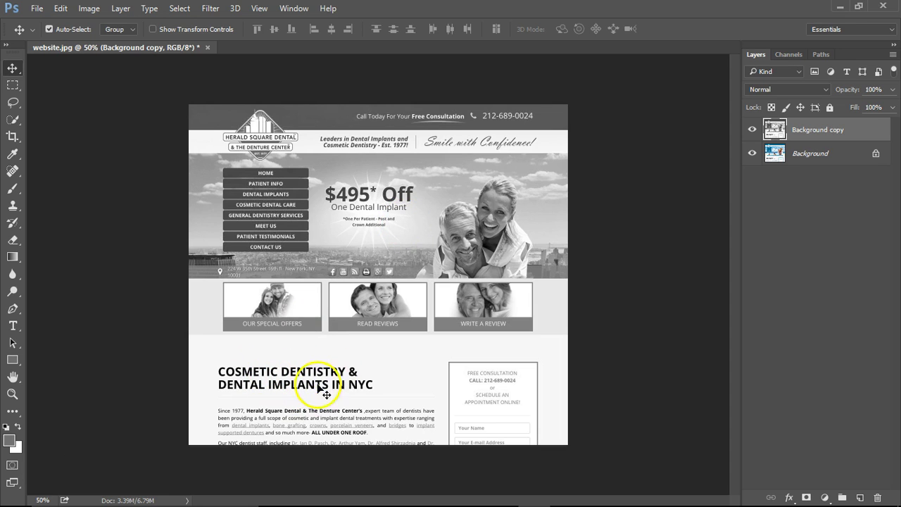
pyautogui.click(752, 130)
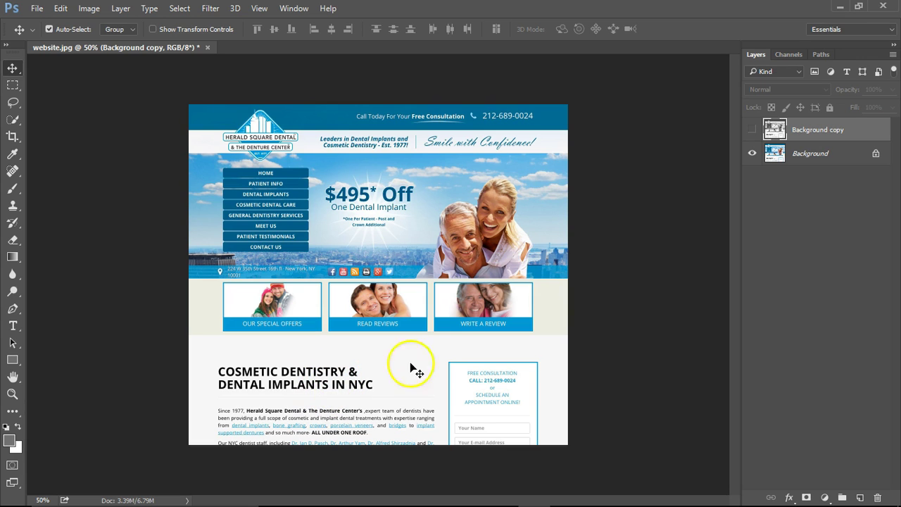
pyautogui.click(752, 129)
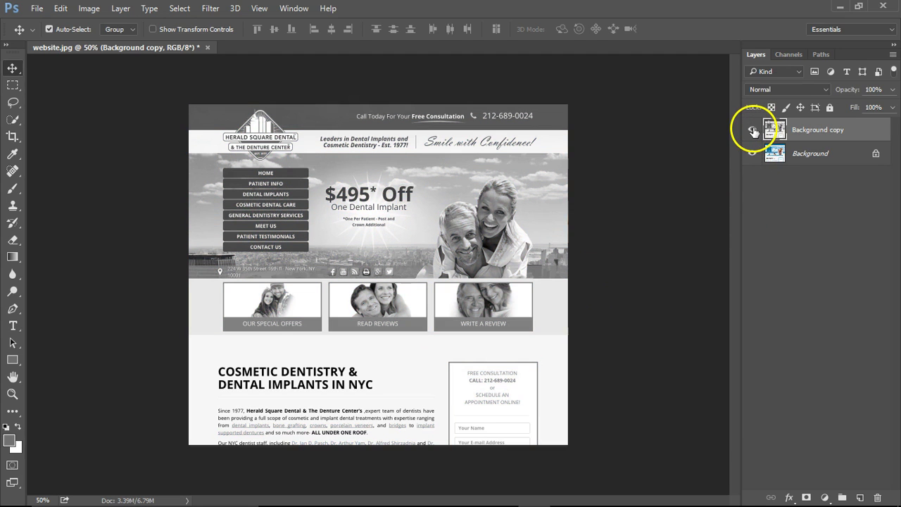
# - Set the foreground colour to f3f3f3 from the light header strip and cover that strip with a rectangle about 1231 by 70 px
pyautogui.click(6, 443)
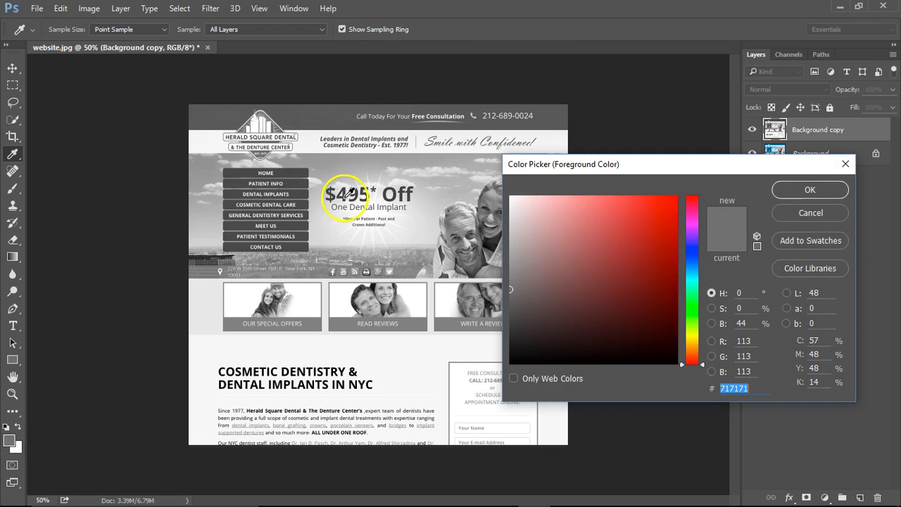
pyautogui.click(323, 107)
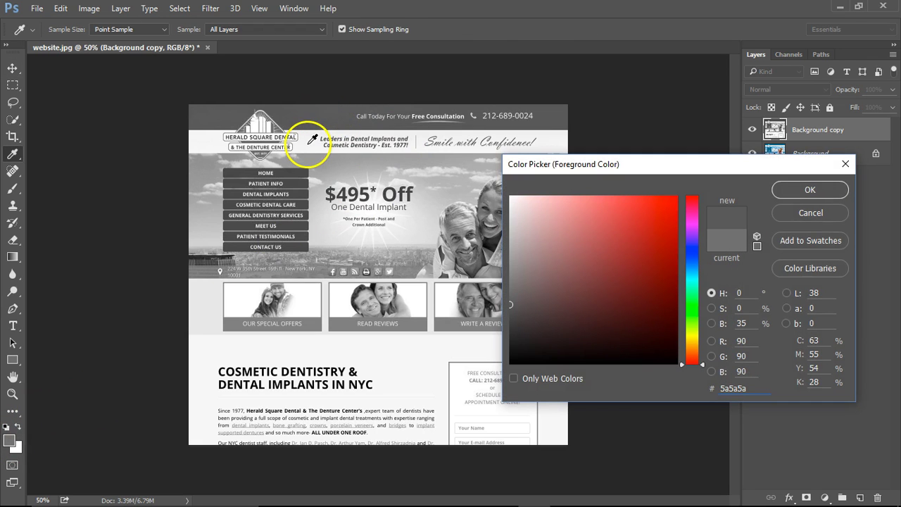
pyautogui.click(311, 140)
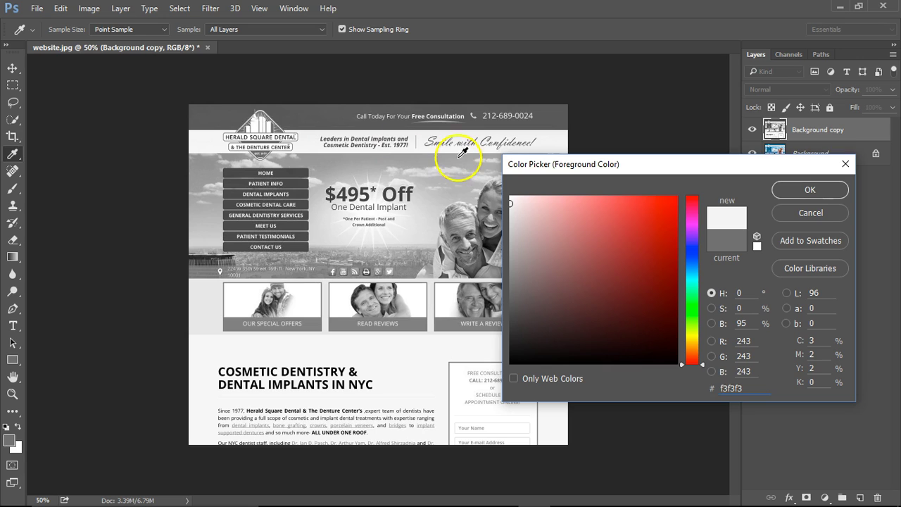
pyautogui.click(807, 190)
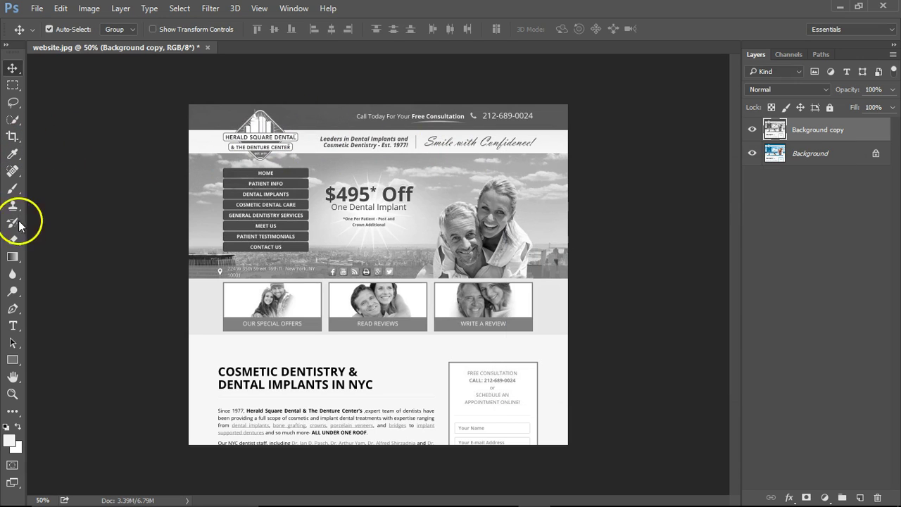
pyautogui.click(13, 360)
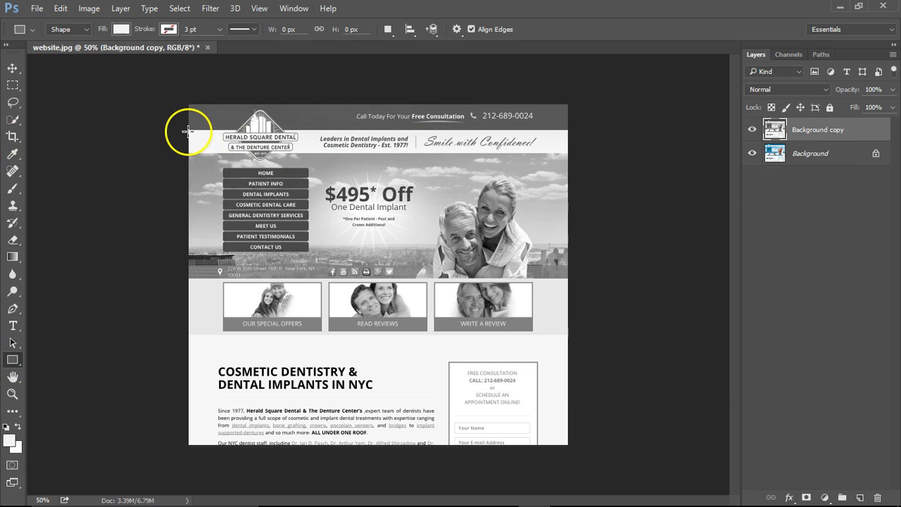
pyautogui.moveTo(188, 130); pyautogui.dragTo(590, 151)
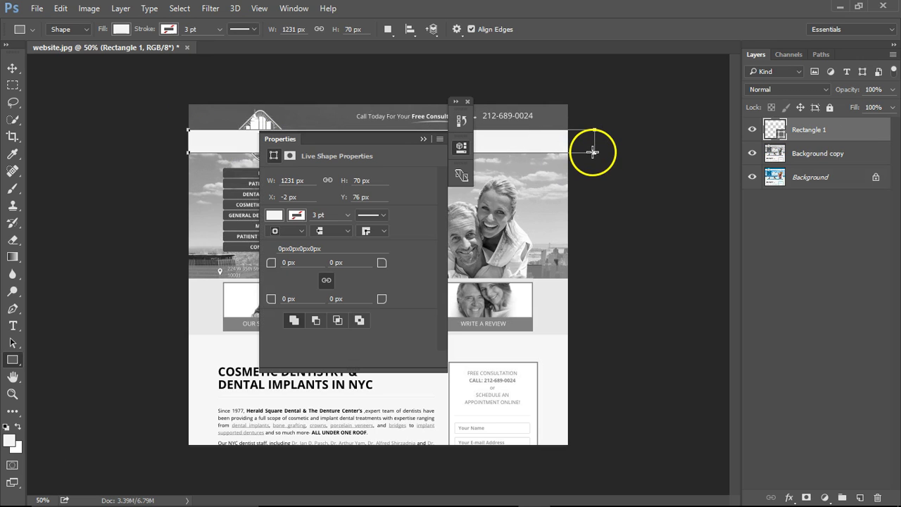
pyautogui.click(423, 140)
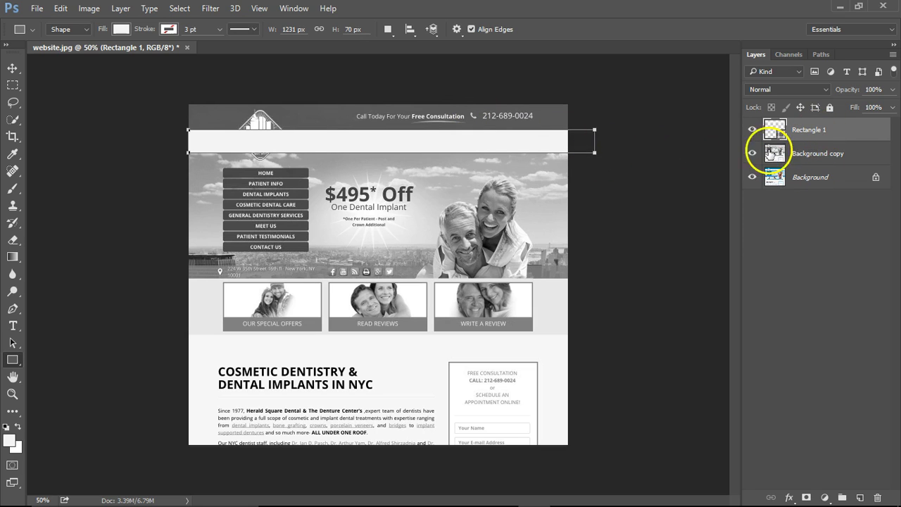
# - Sample the light grey band behind the three thumbnails and cover that band with a rectangle about 1201 by 168 px
pyautogui.click(10, 439)
pyautogui.click(211, 288)
pyautogui.click(803, 191)
pyautogui.press('u')
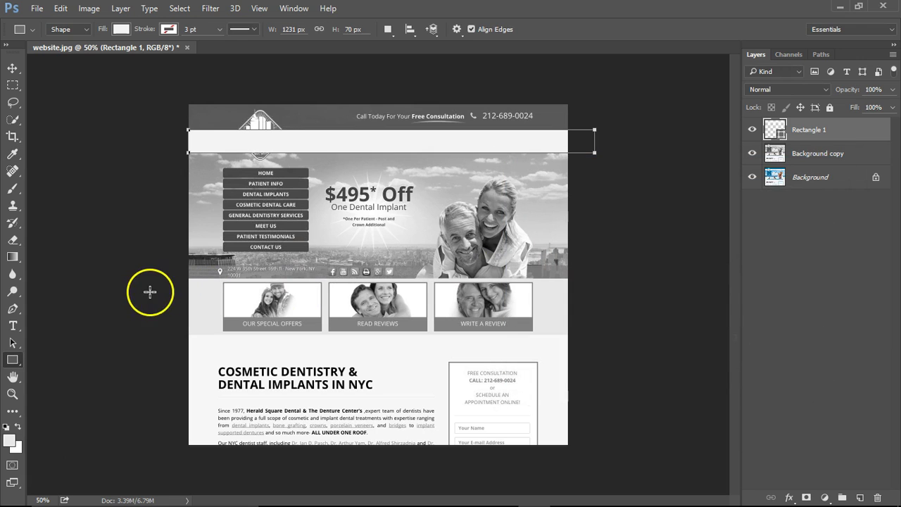
pyautogui.moveTo(181, 279); pyautogui.dragTo(578, 334)
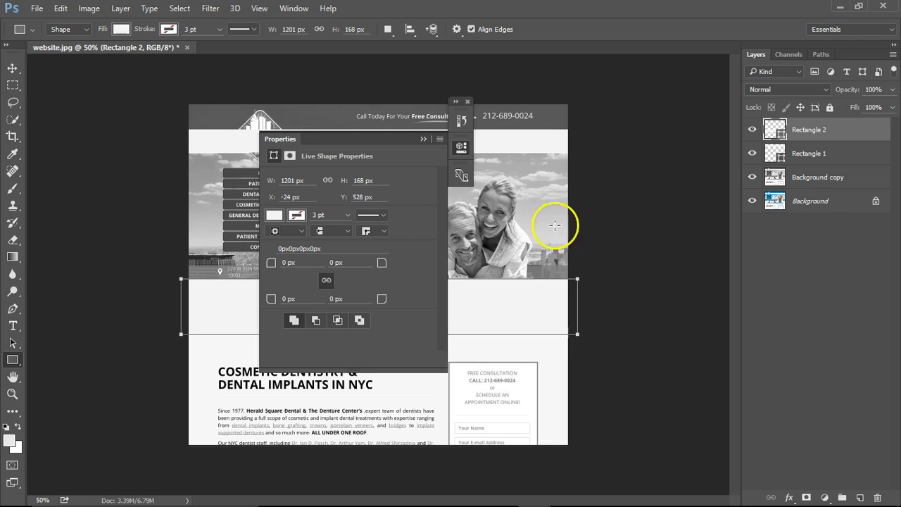
pyautogui.moveTo(414, 145); pyautogui.dragTo(748, 283)
pyautogui.click(468, 102)
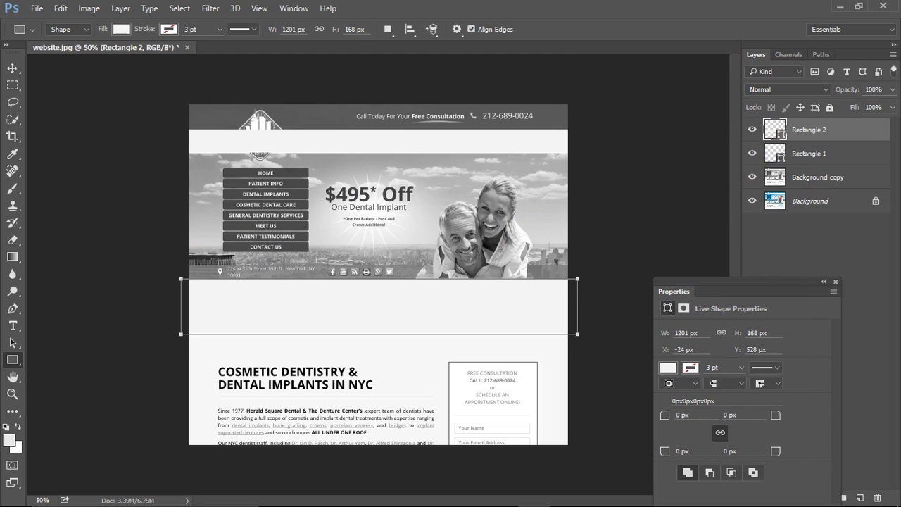
# - Set the foreground colour to 5b5b5b from the dark top bar and draw a rectangle about 1255 by 98 px over that bar
pyautogui.click(9, 441)
pyautogui.click(331, 117)
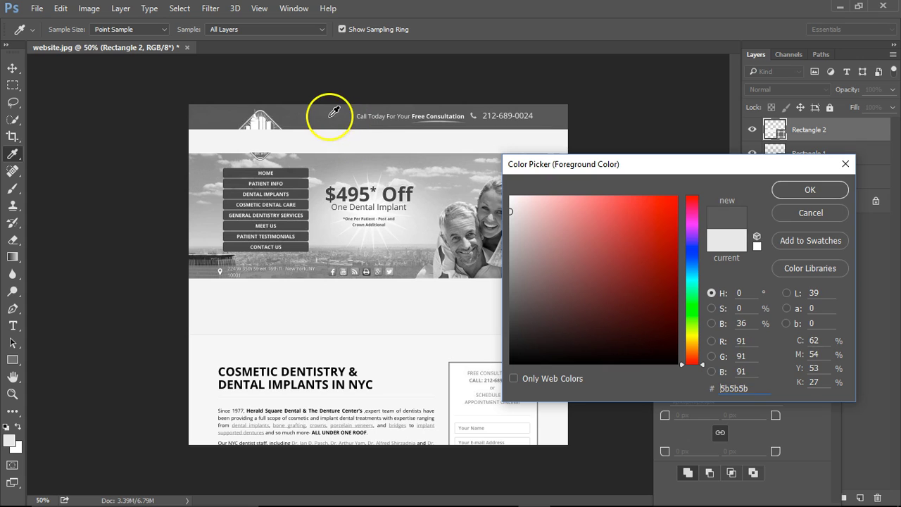
pyautogui.click(810, 192)
pyautogui.moveTo(177, 97); pyautogui.dragTo(591, 129)
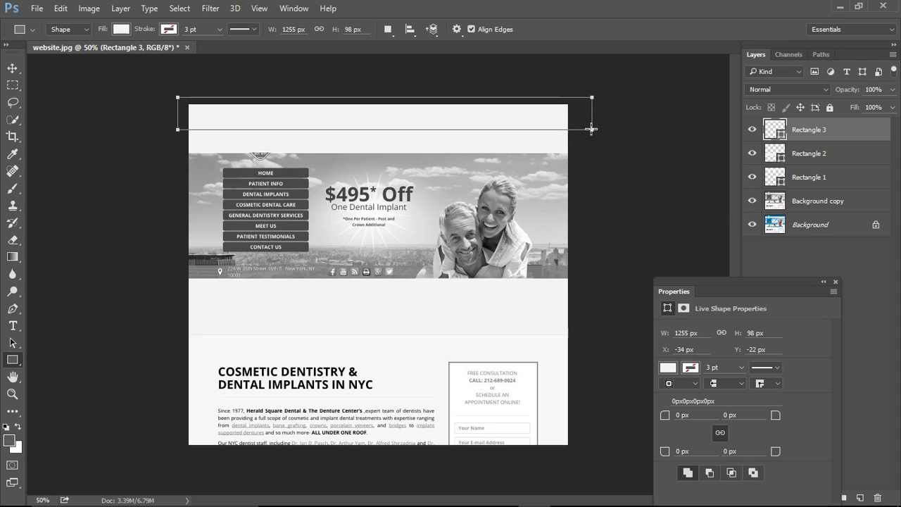
# - Hide Rectangle 3, recolour it to 595959 sampled from the dark top bar beneath, and show it again
pyautogui.doubleClick(780, 134)
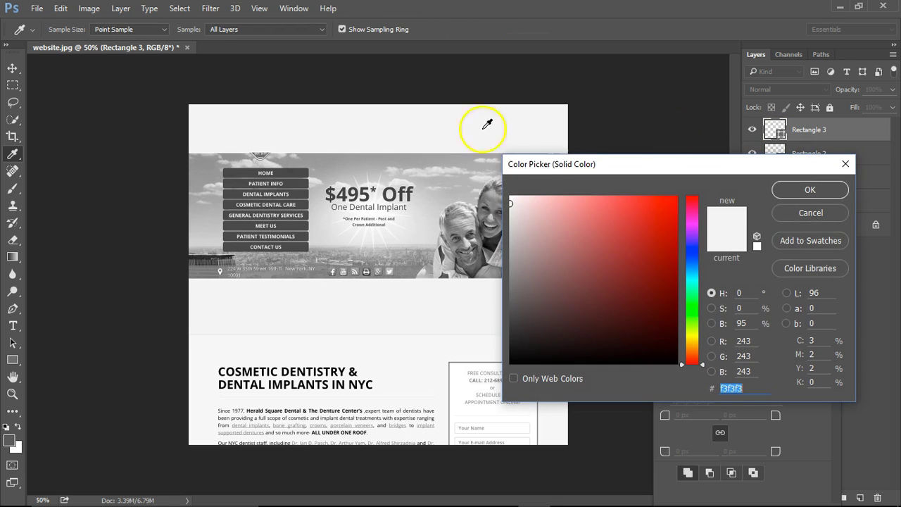
pyautogui.click(813, 213)
pyautogui.click(752, 130)
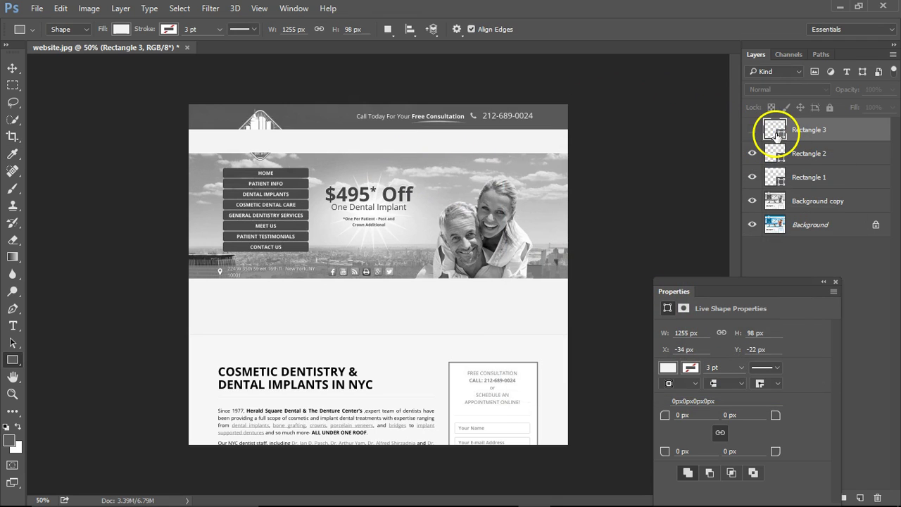
pyautogui.doubleClick(780, 132)
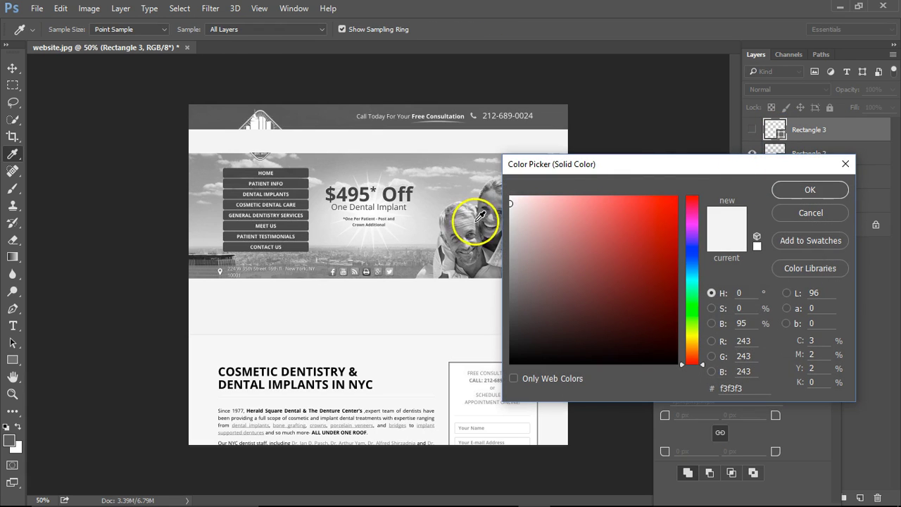
pyautogui.click(309, 108)
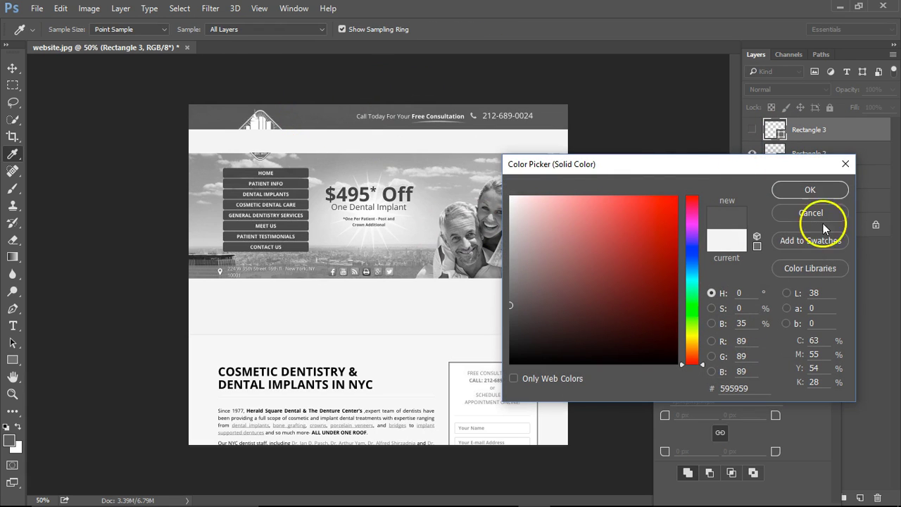
pyautogui.click(819, 192)
pyautogui.click(752, 130)
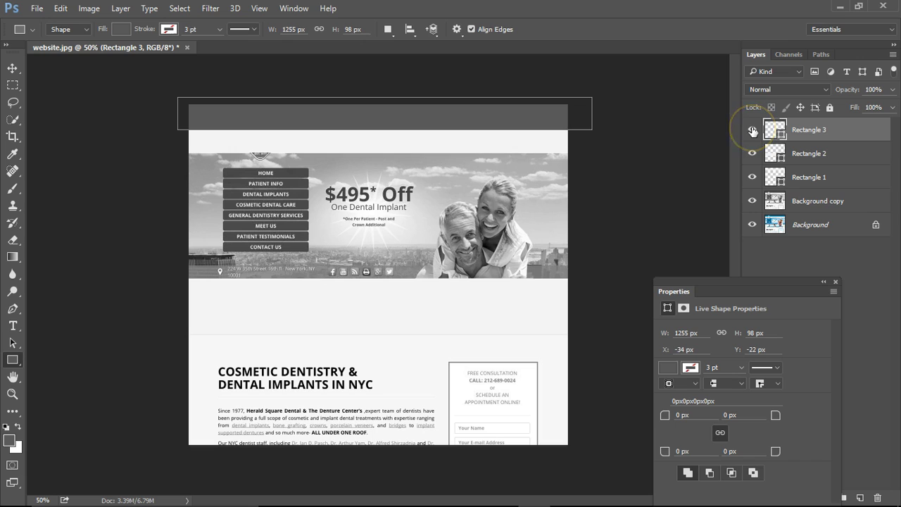
# - Hide Rectangle 2, recolour it to e8e8e8 sampled from the band behind the thumbnails, and show it again
pyautogui.click(752, 154)
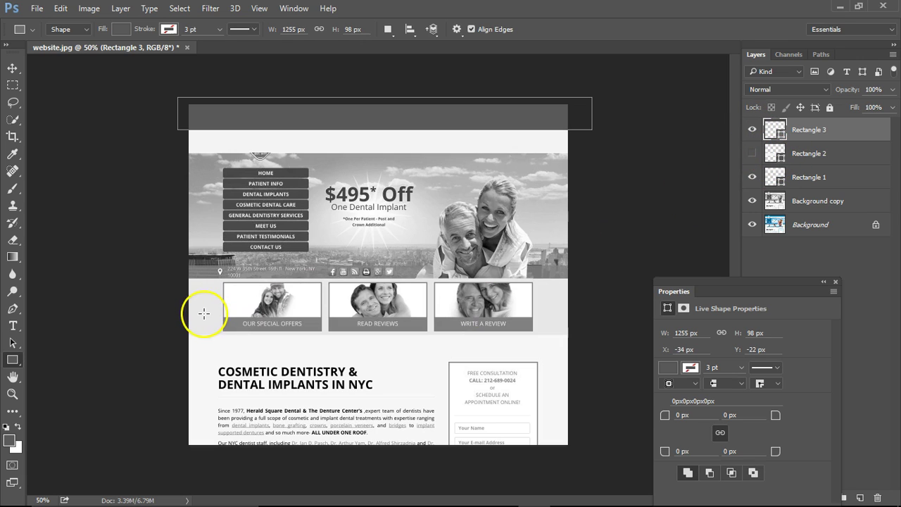
pyautogui.doubleClick(777, 156)
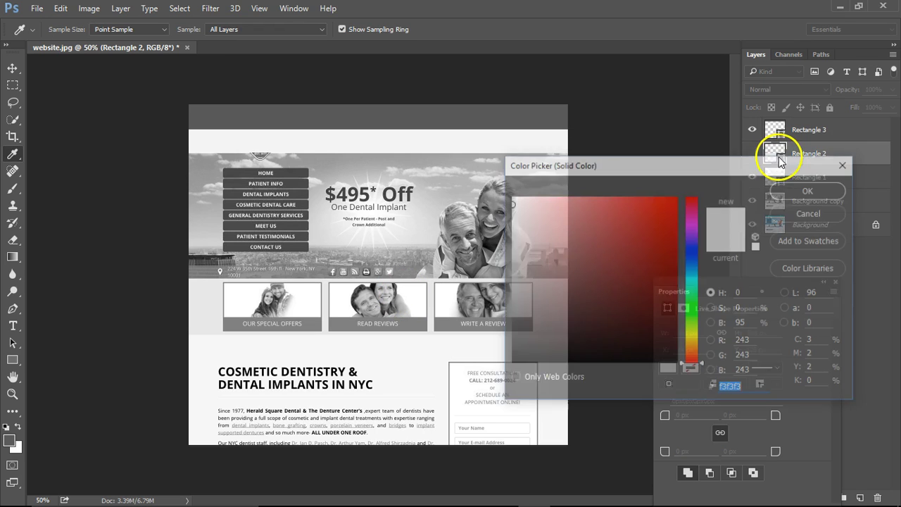
pyautogui.click(221, 299)
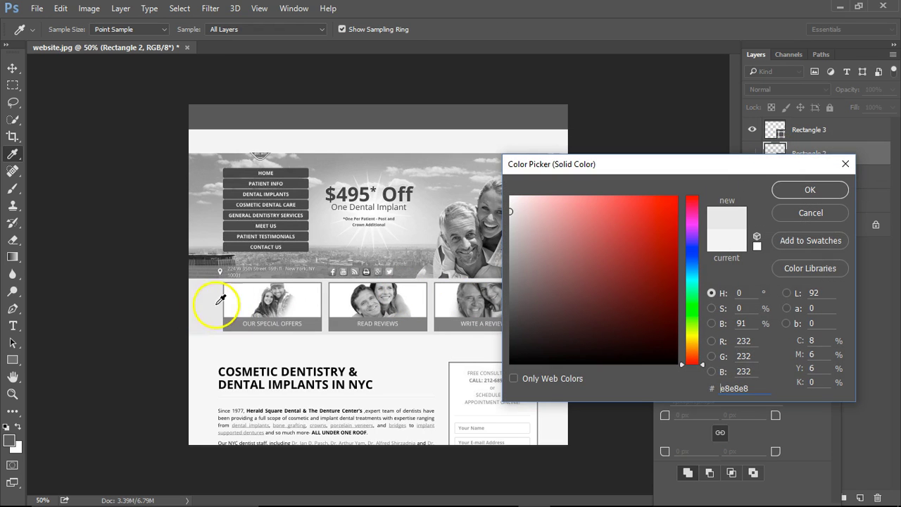
pyautogui.click(823, 189)
pyautogui.click(752, 154)
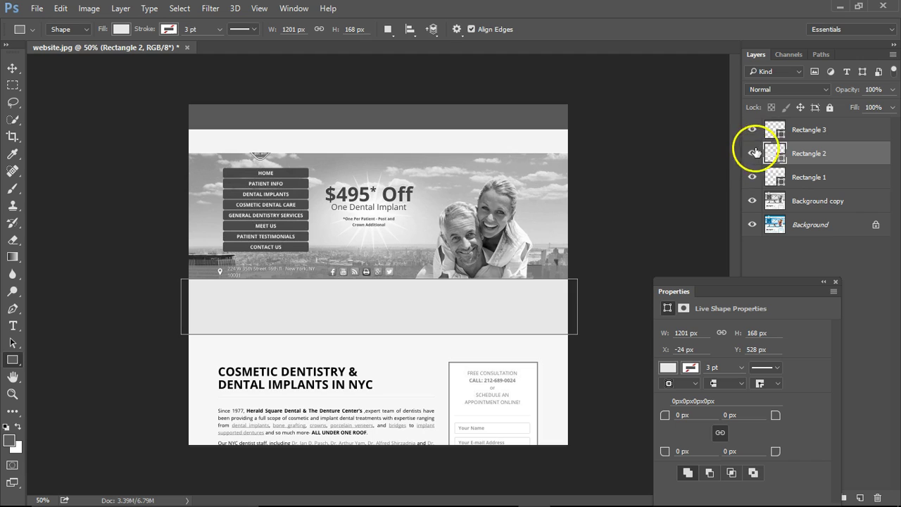
# - Toggle Rectangle 1's visibility repeatedly to compare its fill with the header strip underneath
pyautogui.click(752, 177)
pyautogui.click(752, 178)
pyautogui.click(752, 177)
pyautogui.click(752, 178)
pyautogui.click(752, 177)
pyautogui.click(752, 177)
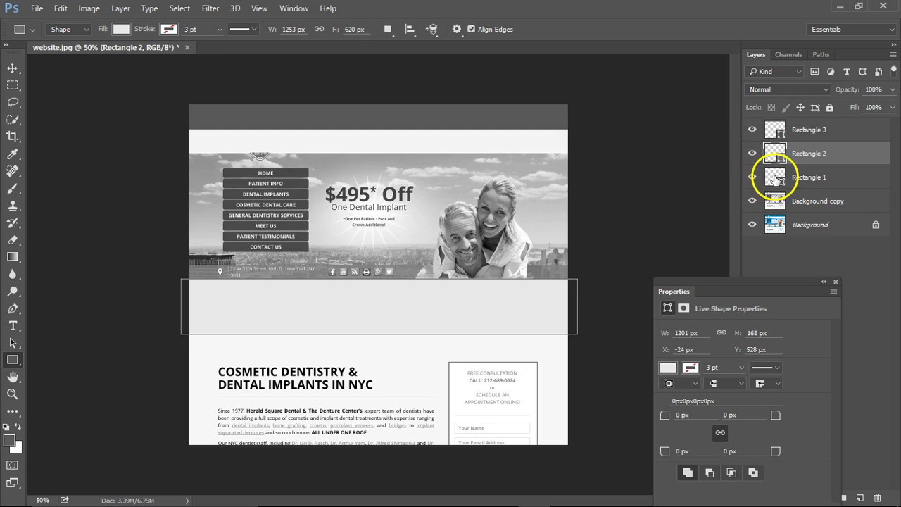
# - Set the foreground colour to f7f7f7 from the page's lower background and draw a rectangle about 1191 by 392 px over the text and form section
pyautogui.click(808, 180)
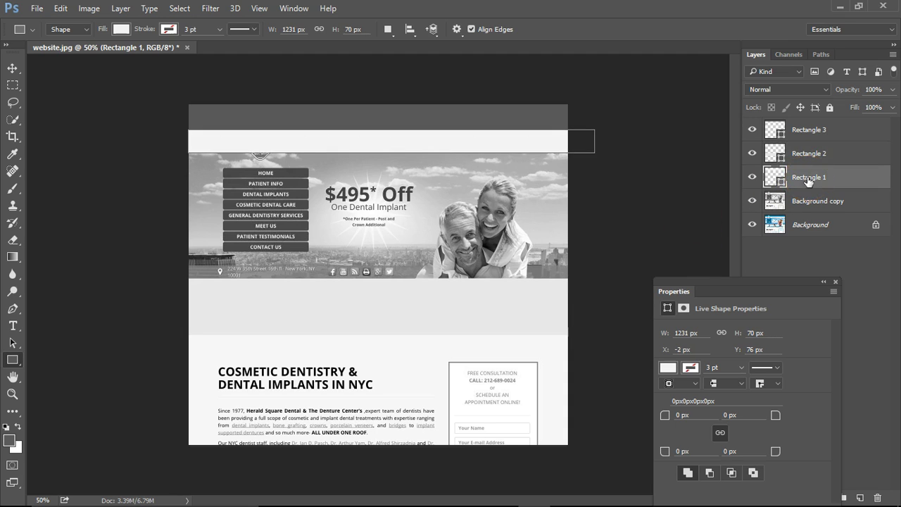
pyautogui.click(780, 134)
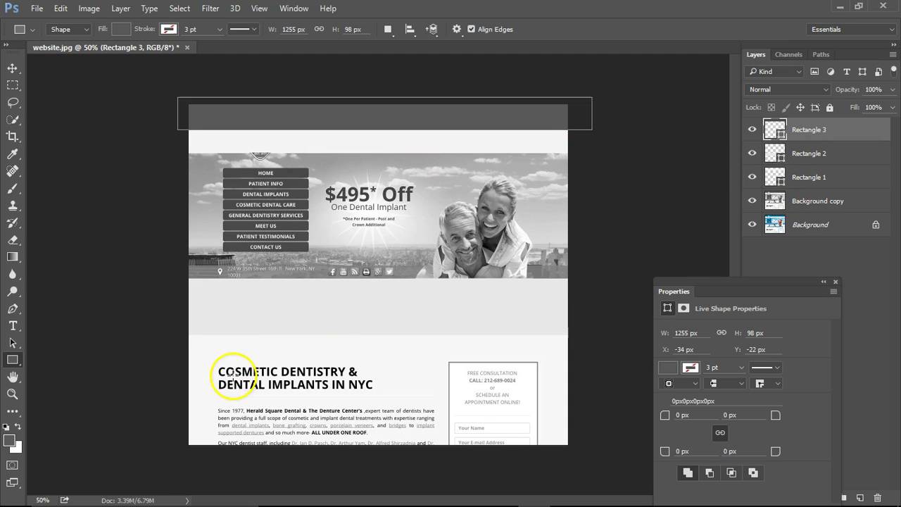
pyautogui.click(10, 440)
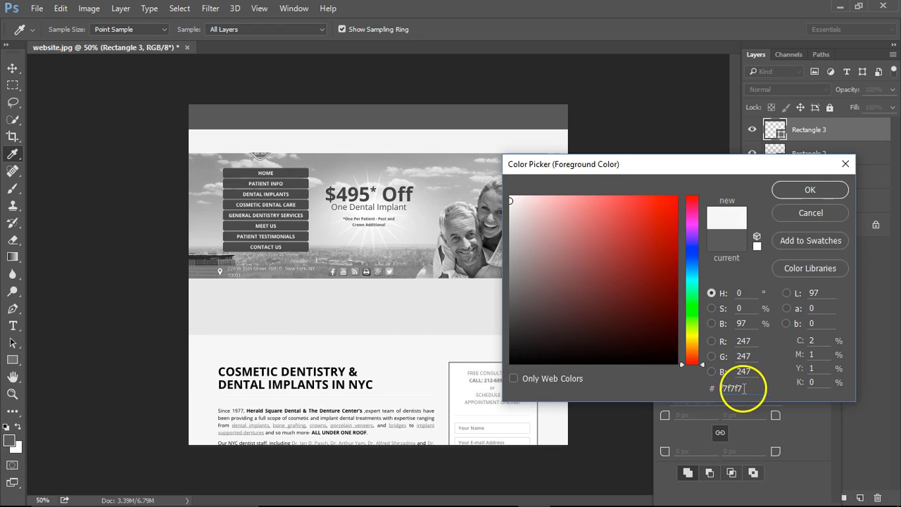
pyautogui.click(819, 192)
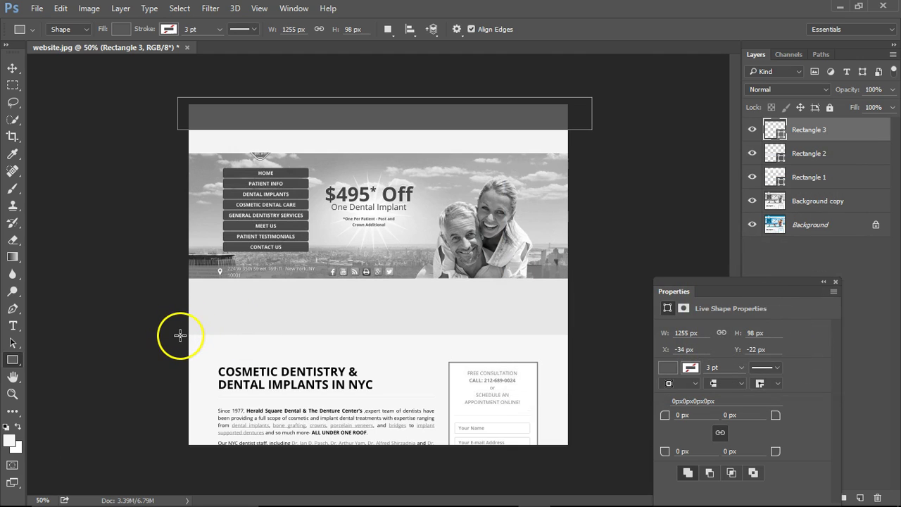
pyautogui.moveTo(181, 333); pyautogui.dragTo(573, 464)
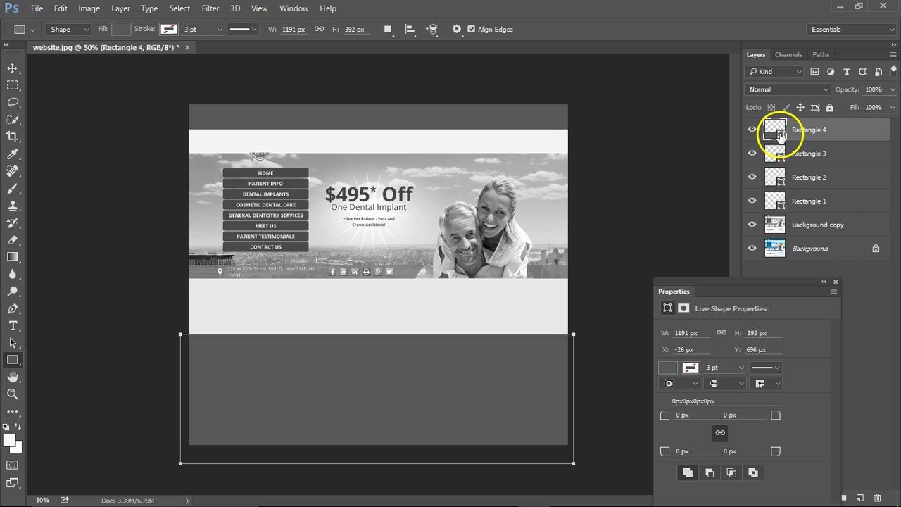
# - Hide Rectangle 4, recolour it to f7f7f7 sampled from the content background beneath, then show and deselect it
pyautogui.click(752, 129)
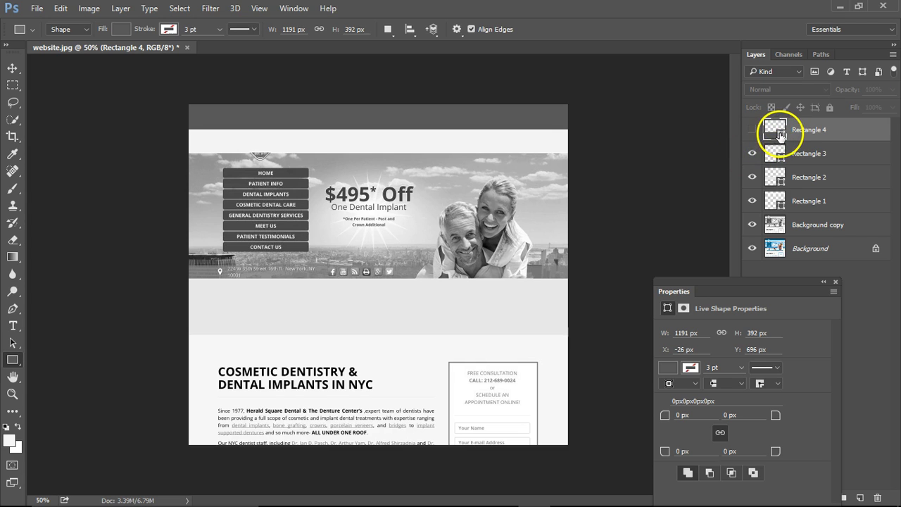
pyautogui.doubleClick(779, 136)
pyautogui.click(414, 369)
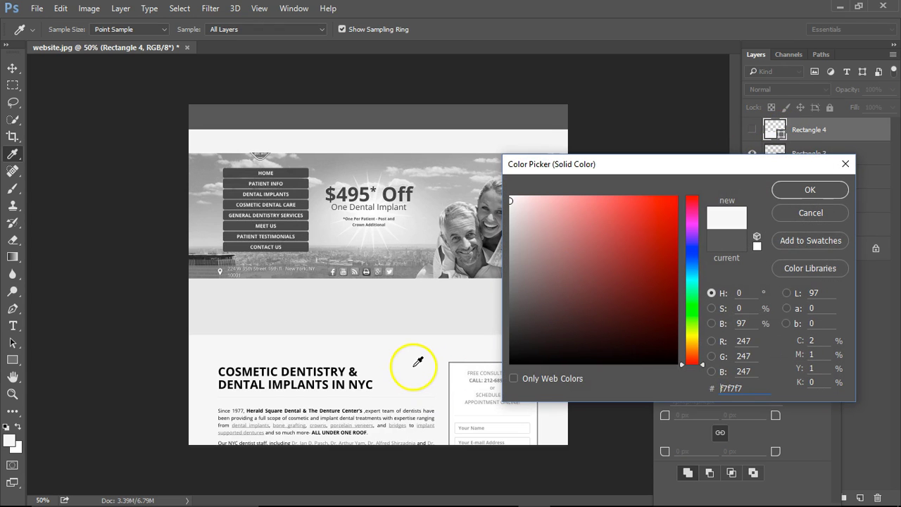
pyautogui.click(814, 196)
pyautogui.click(752, 130)
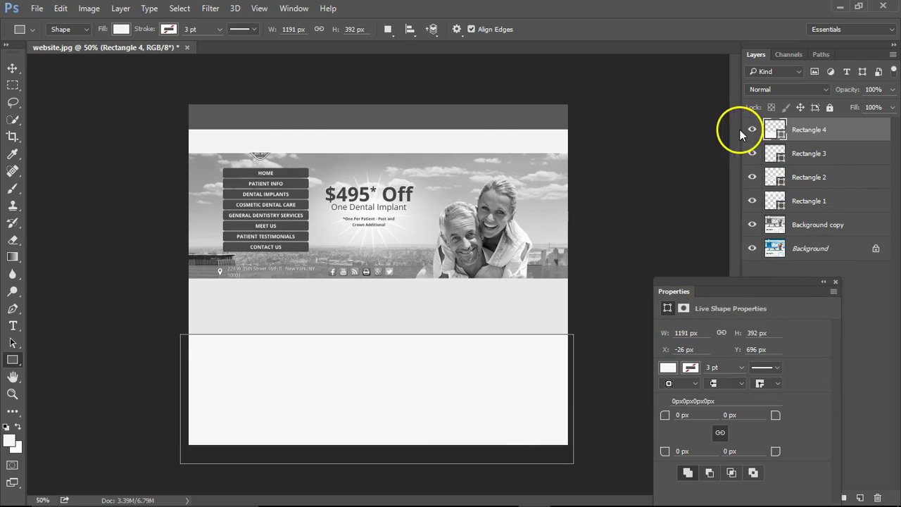
pyautogui.click(12, 67)
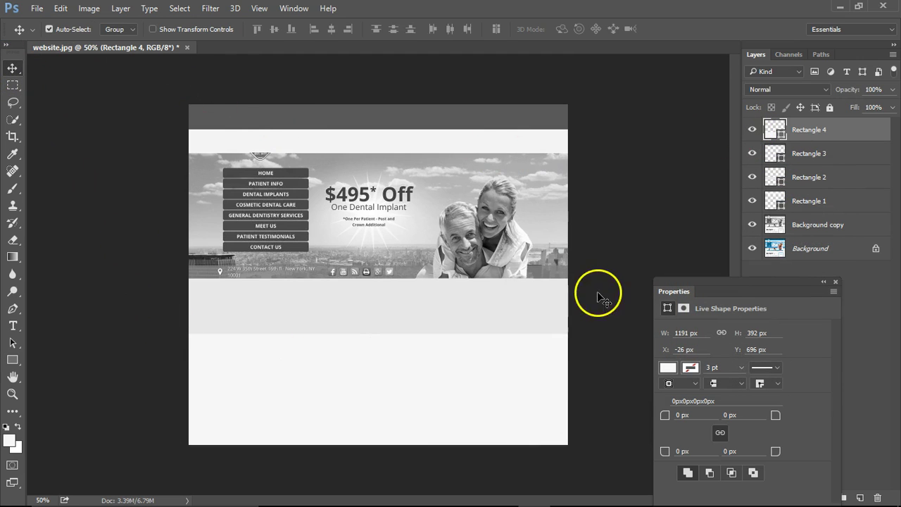
pyautogui.click(595, 240)
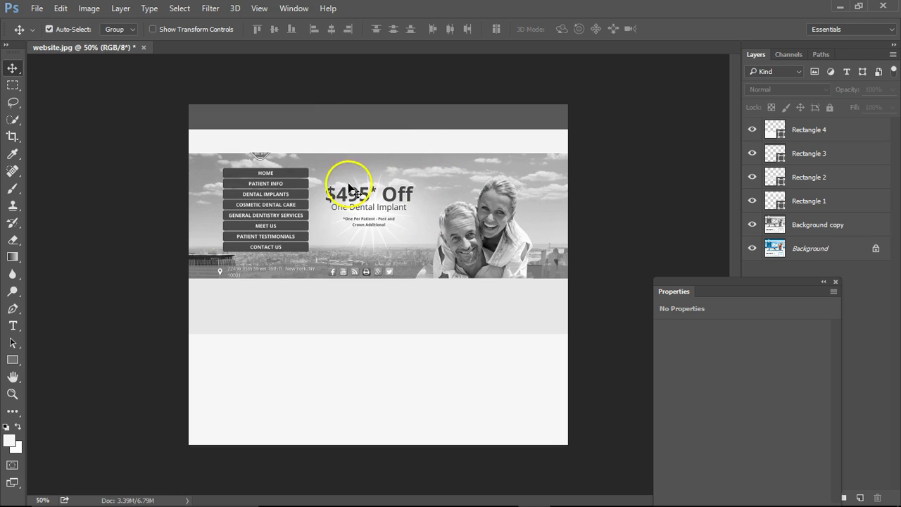
# - Duplicate the desaturated Background copy layer and apply a Gaussian Blur with a 135.9 pixel radius to the duplicate
pyautogui.click(816, 225)
pyautogui.hotkey('ctrl', 'j')
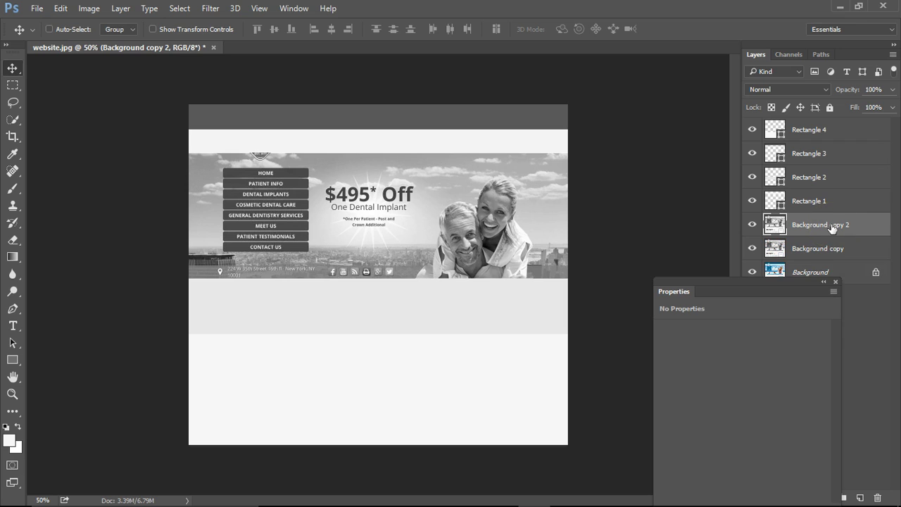
pyautogui.click(210, 9)
pyautogui.moveTo(356, 154)
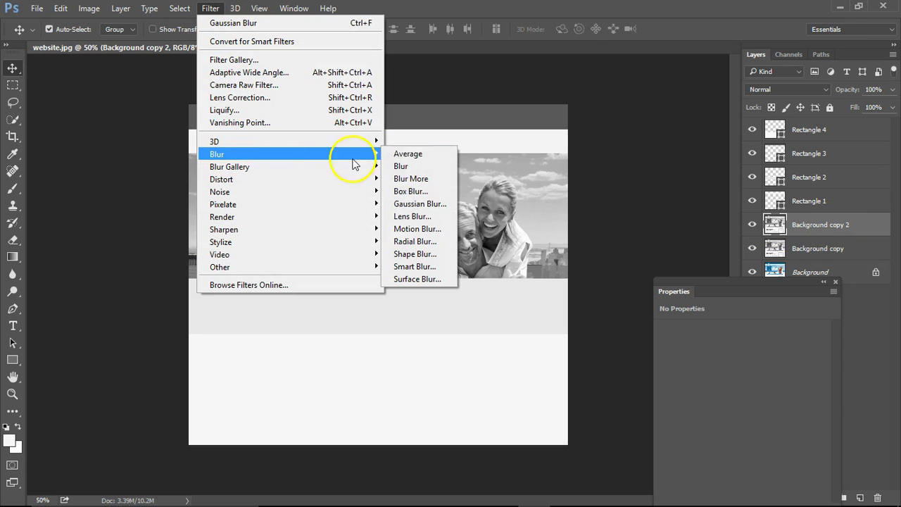
pyautogui.click(419, 205)
pyautogui.moveTo(725, 342); pyautogui.dragTo(742, 341)
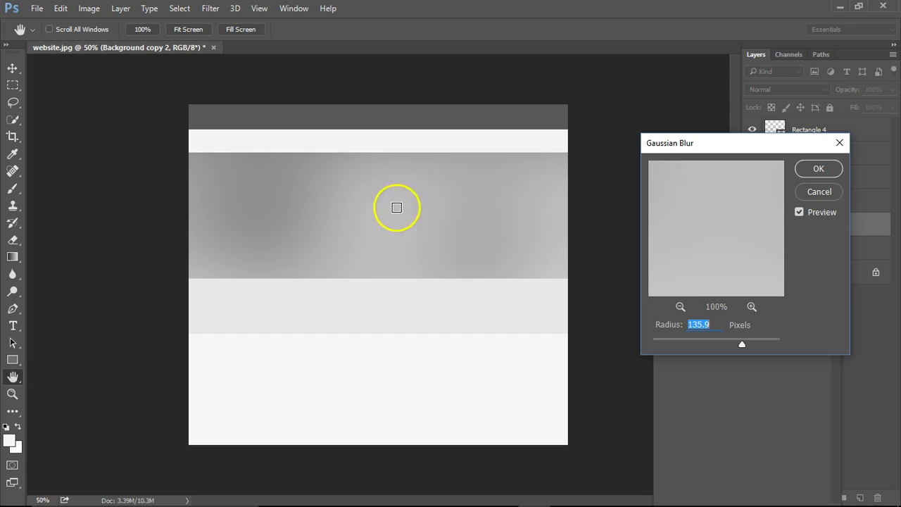
pyautogui.click(819, 169)
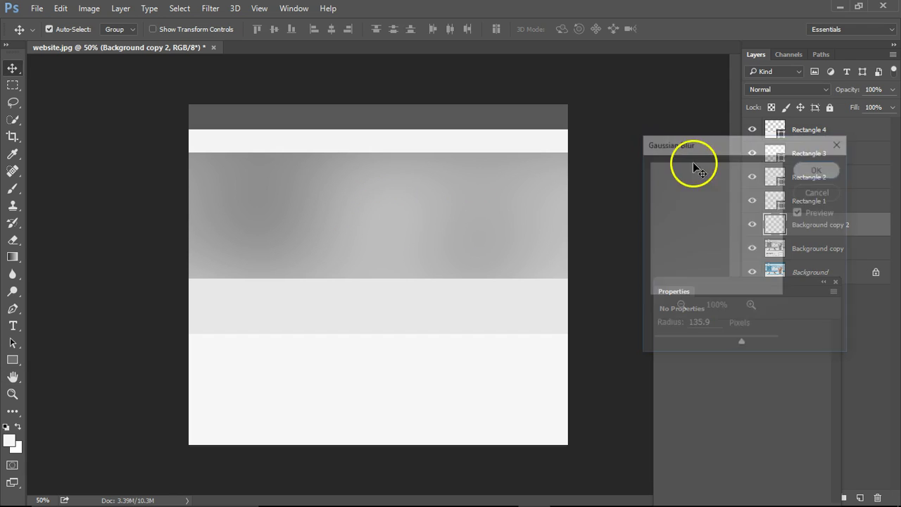
# - Set the foreground colour to b9b9b9 sampled from the light area of the blurred banner
pyautogui.click(10, 440)
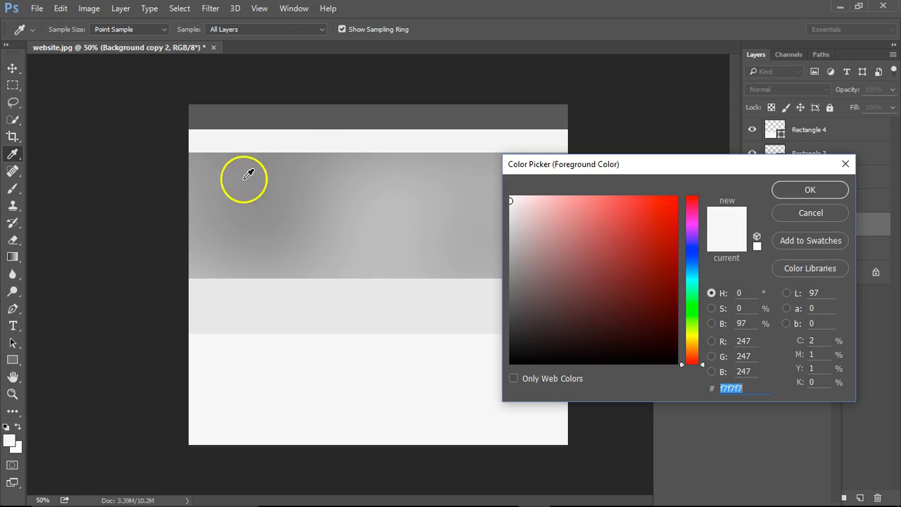
pyautogui.moveTo(553, 167); pyautogui.dragTo(647, 176)
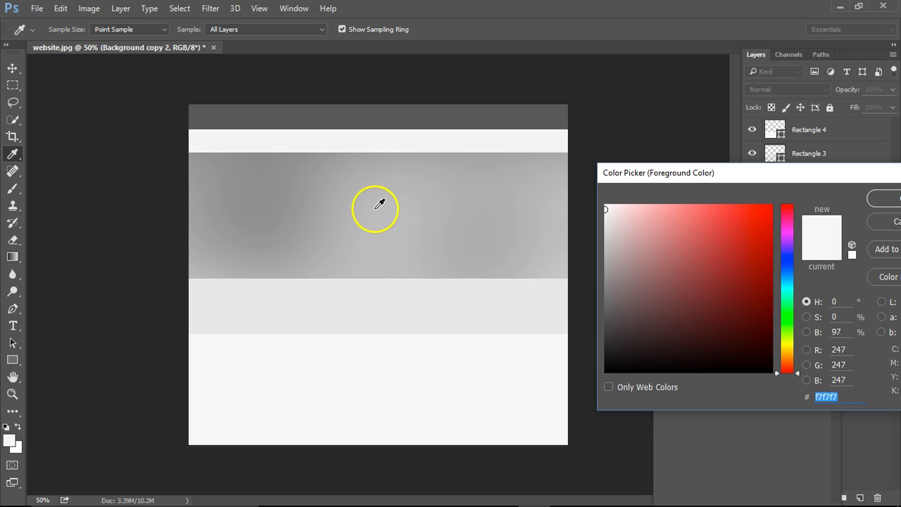
pyautogui.moveTo(405, 210); pyautogui.dragTo(451, 250)
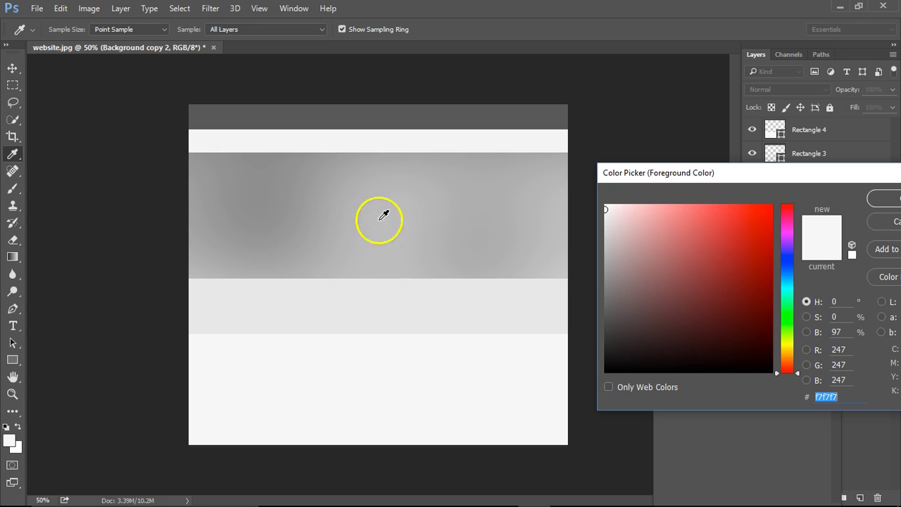
pyautogui.click(426, 204)
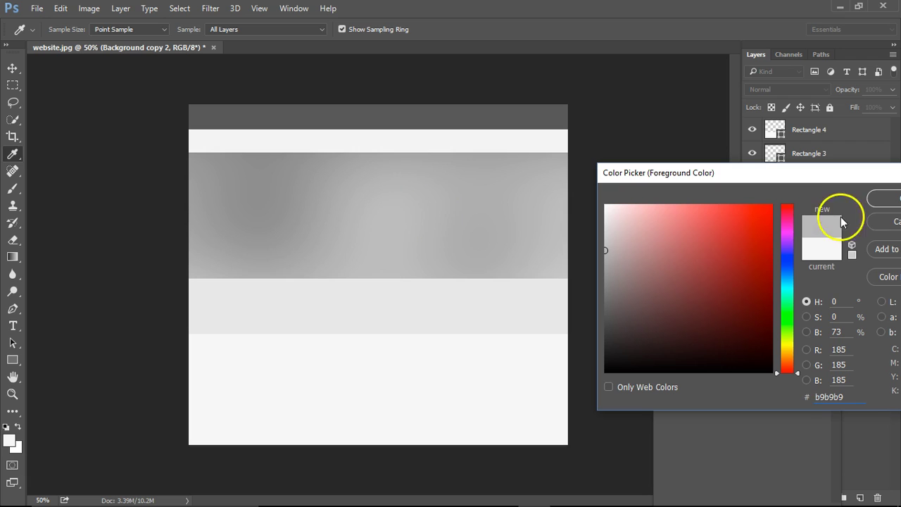
pyautogui.click(881, 199)
pyautogui.press('v')
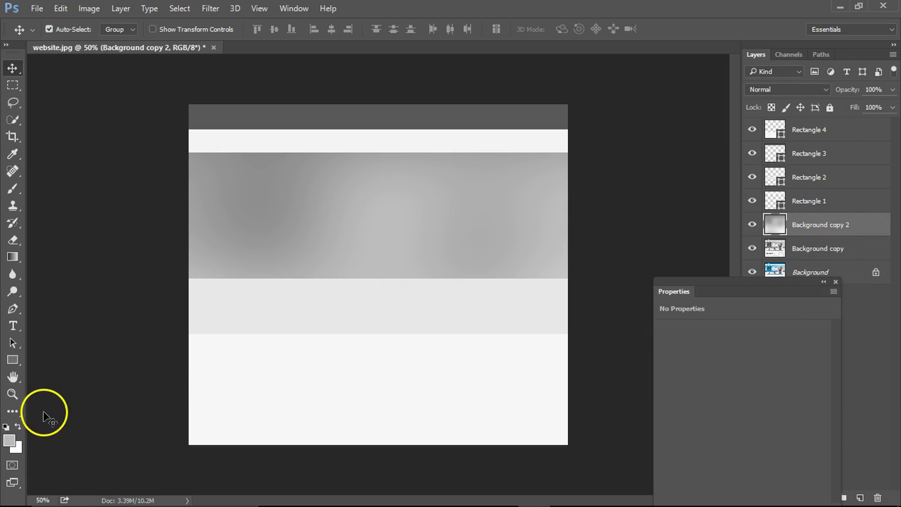
# - Draw a rectangle about 1241 by 380 px over the blurred banner, between the header strip and the thumbnail band
pyautogui.click(13, 359)
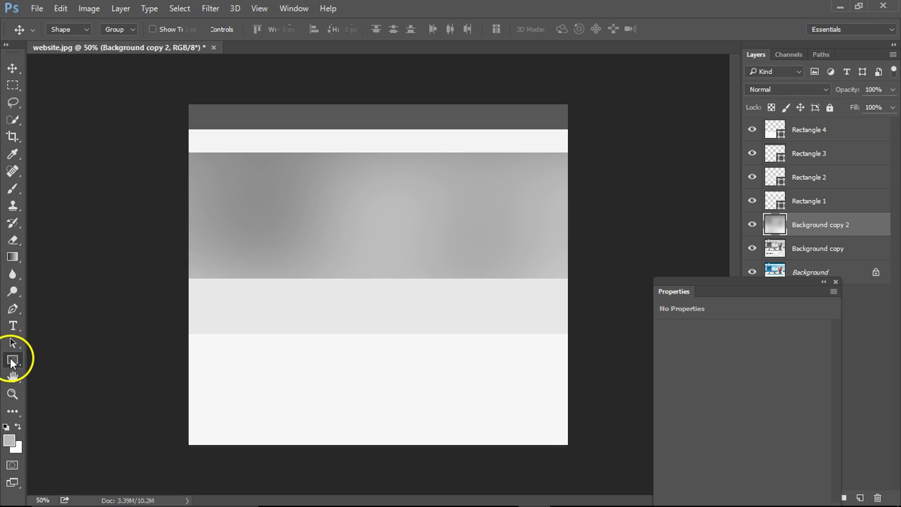
pyautogui.moveTo(185, 152); pyautogui.dragTo(595, 277)
pyautogui.moveTo(595, 277); pyautogui.dragTo(595, 276)
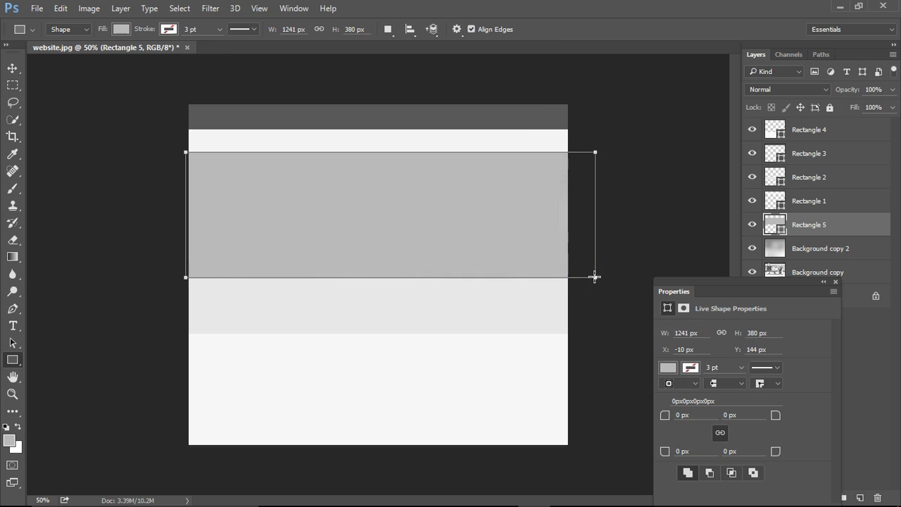
# - Toggle Rectangle 5's visibility repeatedly to compare its flat grey with the blurred banner underneath
pyautogui.click(752, 224)
pyautogui.click(752, 224)
pyautogui.click(752, 225)
pyautogui.click(752, 225)
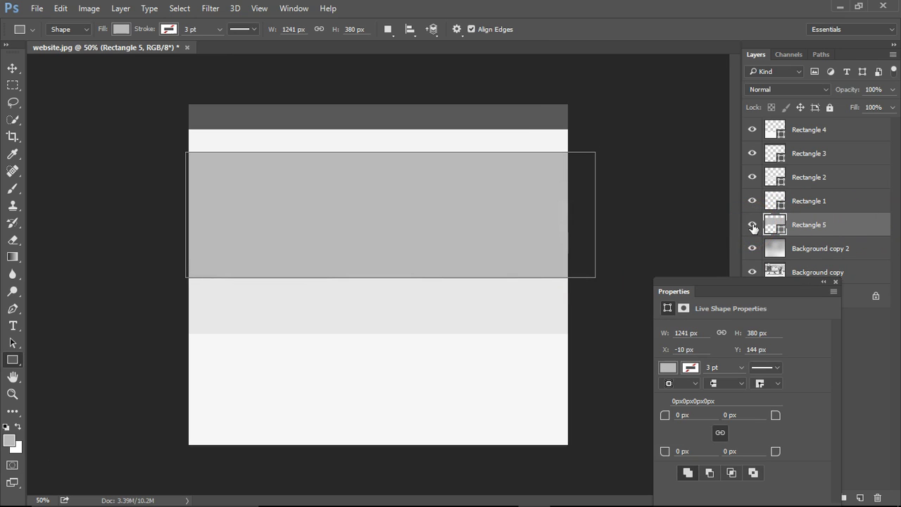
# - Select Rectangle 1 and move the floating Properties panel so it no longer covers the layer list
pyautogui.click(816, 204)
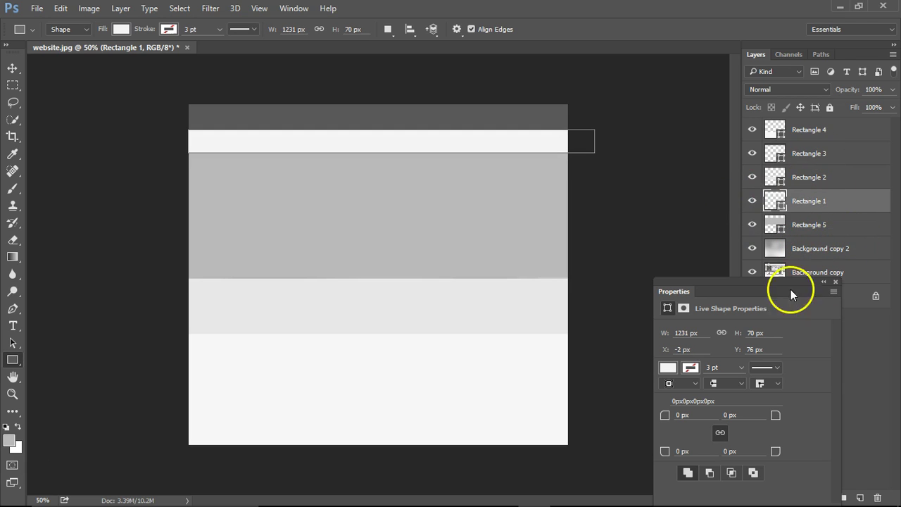
pyautogui.moveTo(778, 280); pyautogui.dragTo(738, 332)
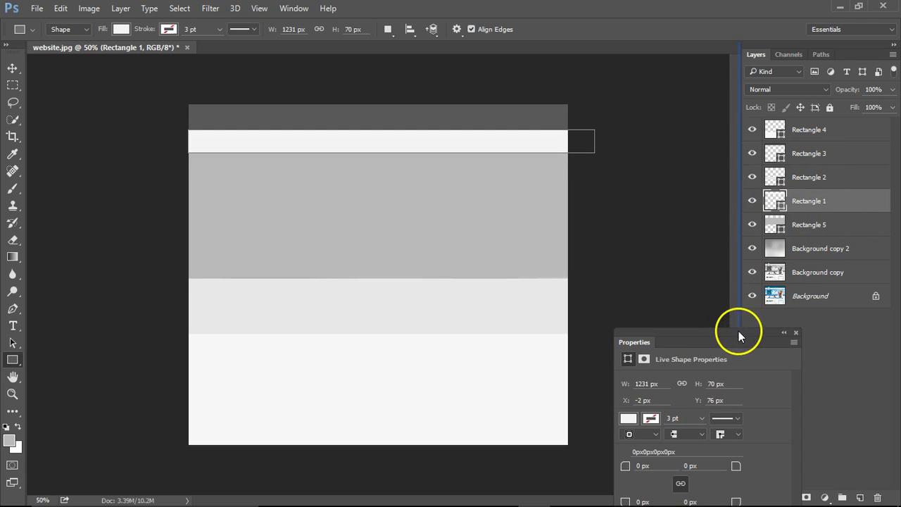
pyautogui.click(750, 248)
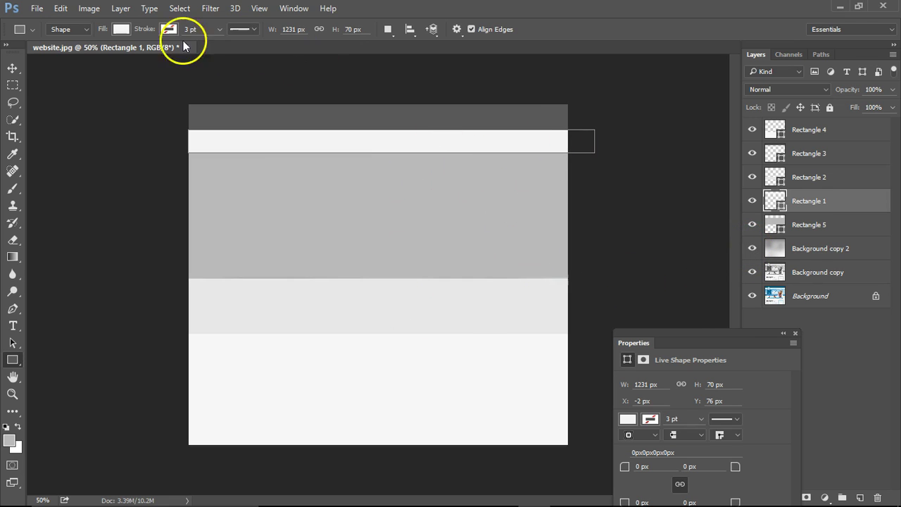
# - Hide all five rectangles and the blurred Background copy 2, then select the desaturated Background copy layer
pyautogui.click(14, 68)
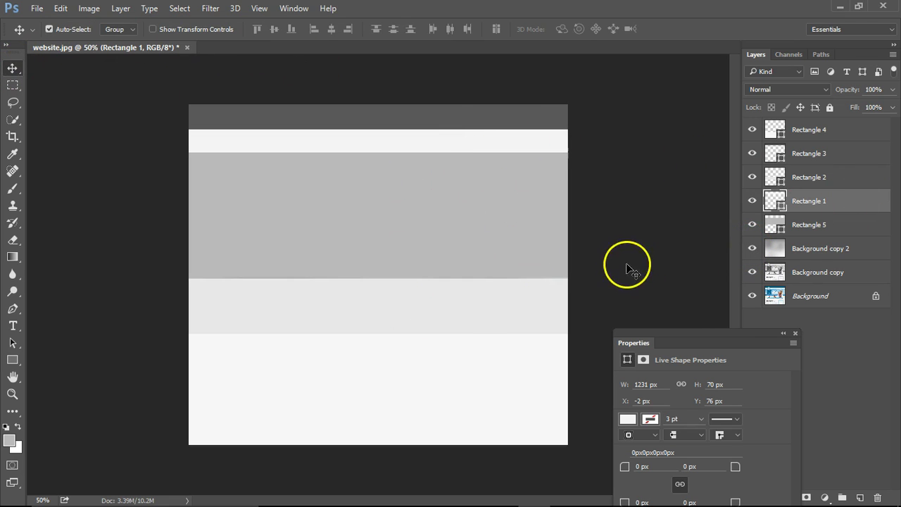
pyautogui.moveTo(751, 131); pyautogui.dragTo(751, 253)
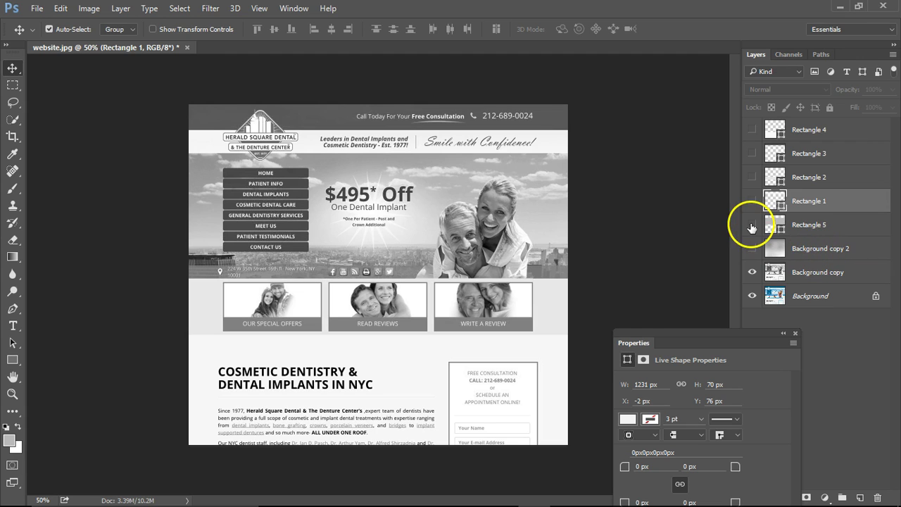
pyautogui.click(802, 252)
pyautogui.click(813, 274)
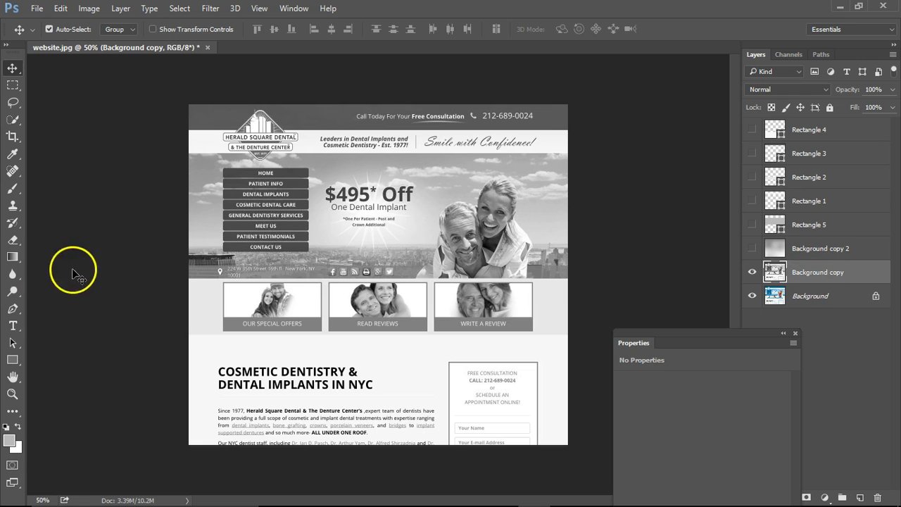
# - Set the foreground colour to 808080 from the Our Special Offers caption bar and draw a rectangle about 301 by 148 px over that thumbnail
pyautogui.click(9, 442)
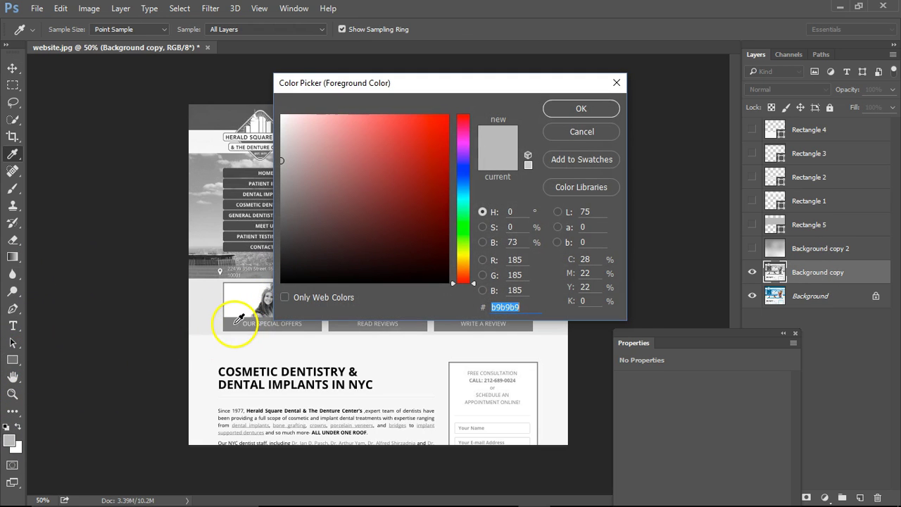
pyautogui.click(239, 319)
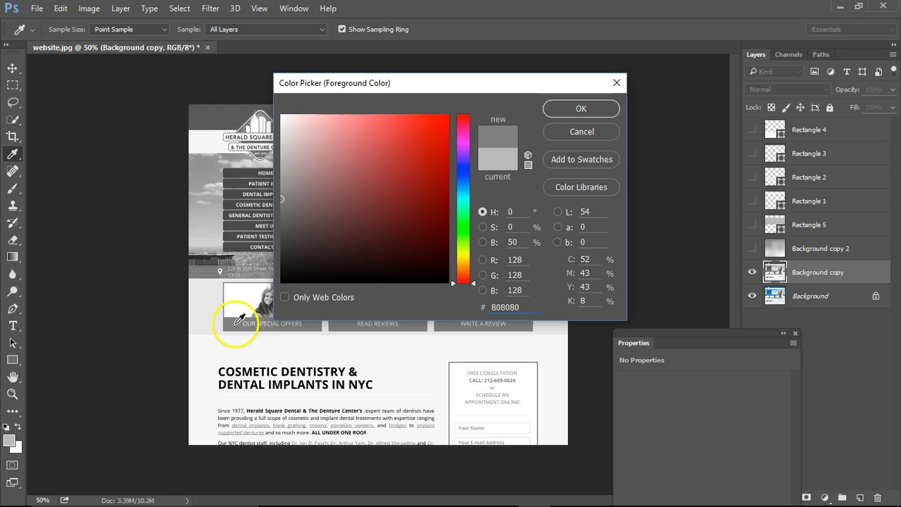
pyautogui.click(579, 107)
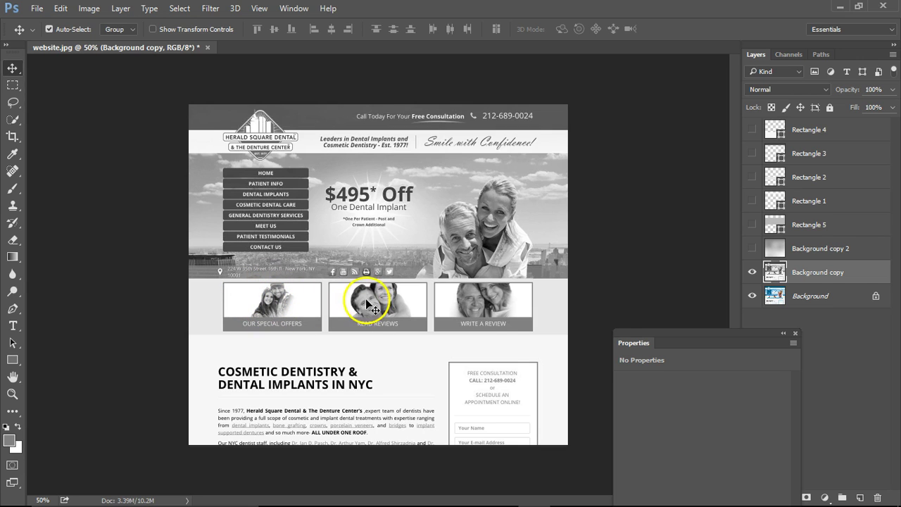
pyautogui.click(11, 360)
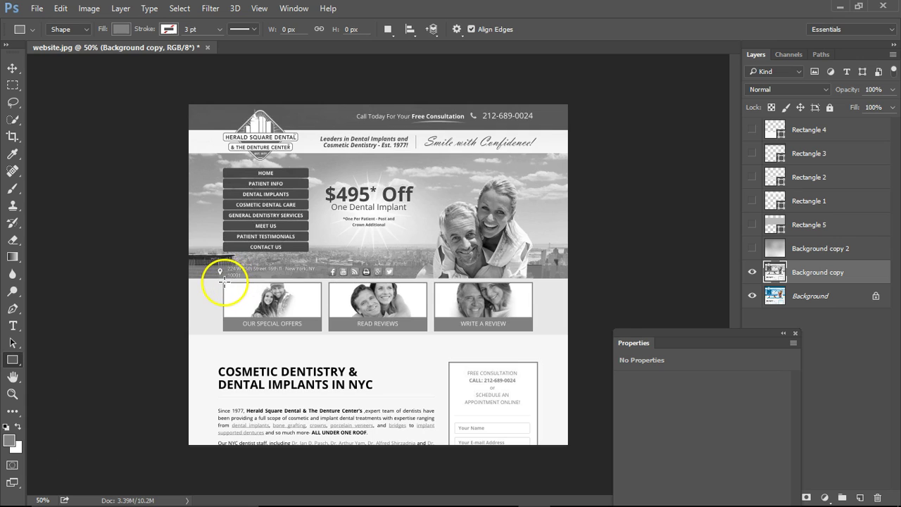
pyautogui.moveTo(223, 282); pyautogui.dragTo(321, 329)
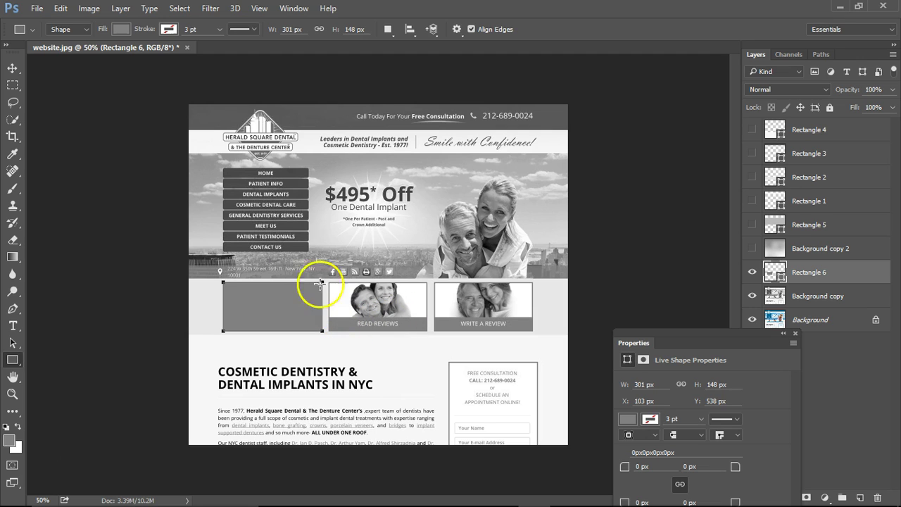
# - Duplicate the 808080 thumbnail rectangle twice, placing the copies over the Read Reviews and Write a Review thumbnails
pyautogui.click(12, 70)
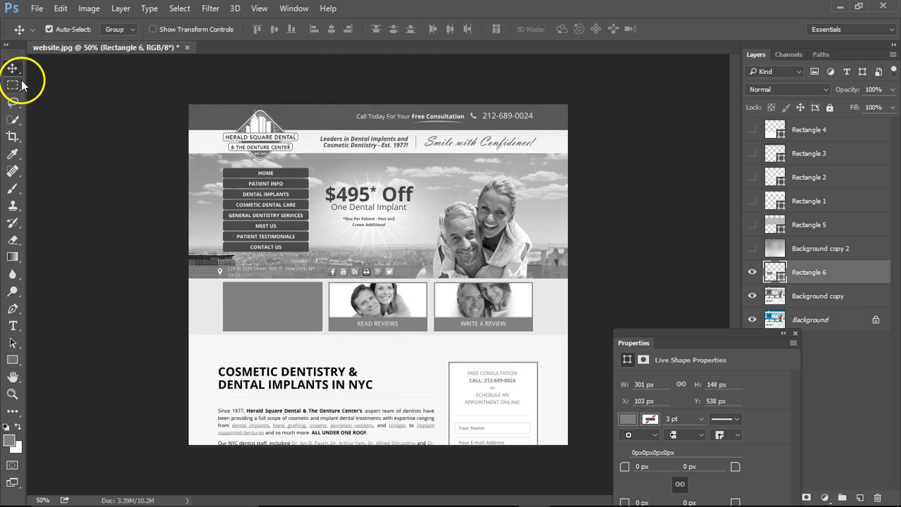
pyautogui.moveTo(231, 288); pyautogui.dragTo(492, 317)
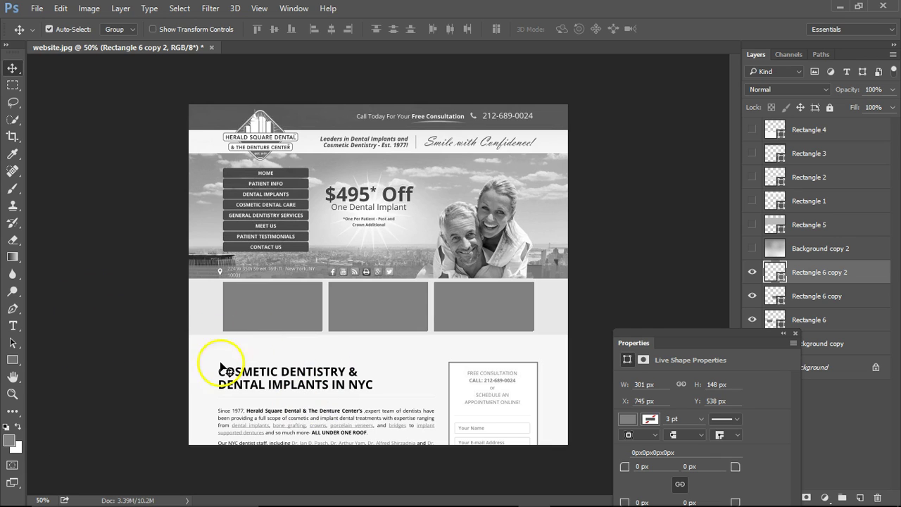
# - Draw a rectangle about 473 by 68 px over the Cosmetic Dentistry heading and another about 657 by 128 px over the paragraph text
pyautogui.click(12, 360)
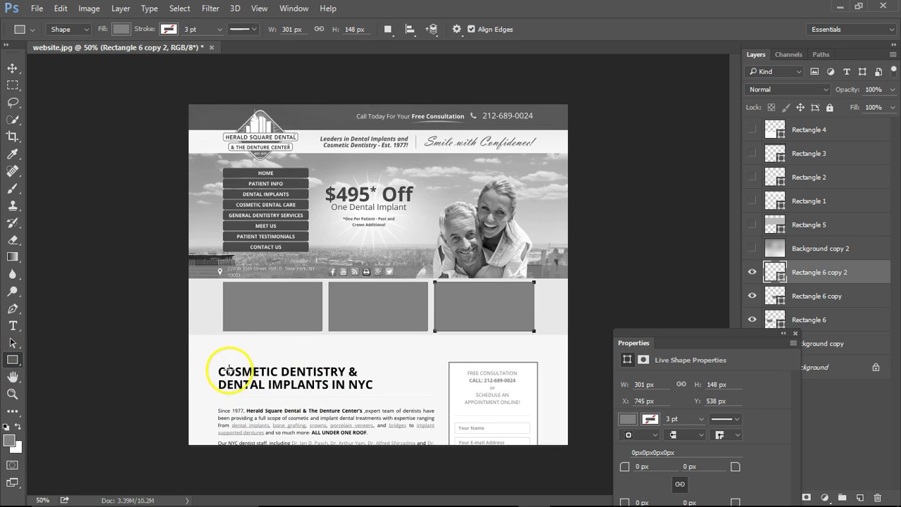
pyautogui.moveTo(218, 365); pyautogui.dragTo(375, 389)
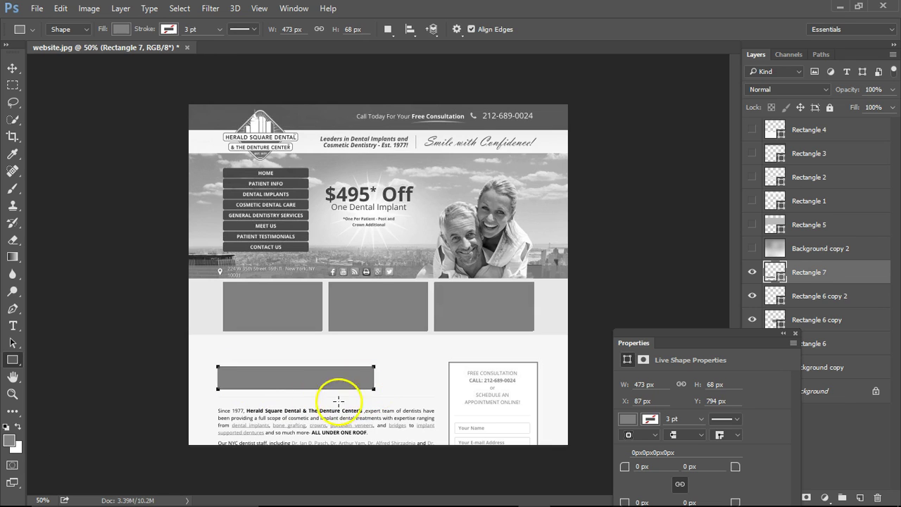
pyautogui.moveTo(218, 406); pyautogui.dragTo(435, 450)
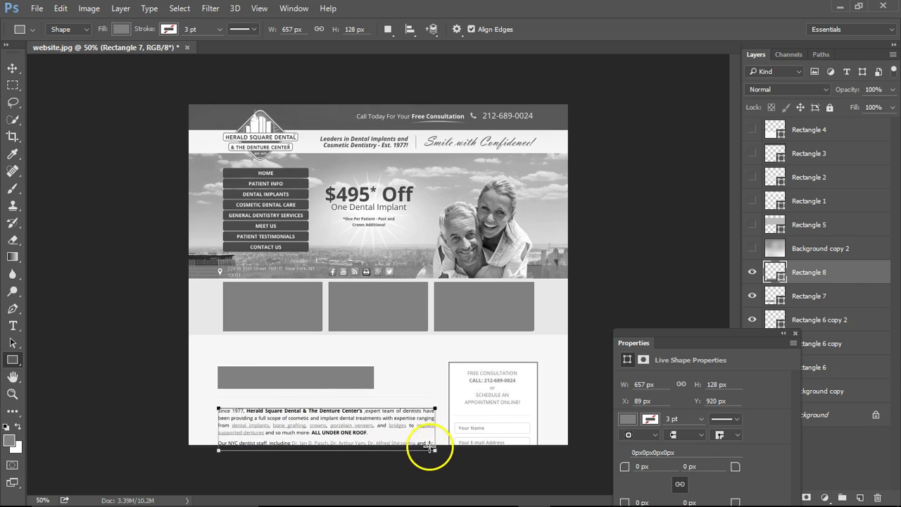
# - Draw a 1 px line about 656 px long along the thin divider between the heading and paragraph rectangles
pyautogui.keyDown('ctrl'); pyautogui.click(281, 407); pyautogui.keyUp('ctrl')
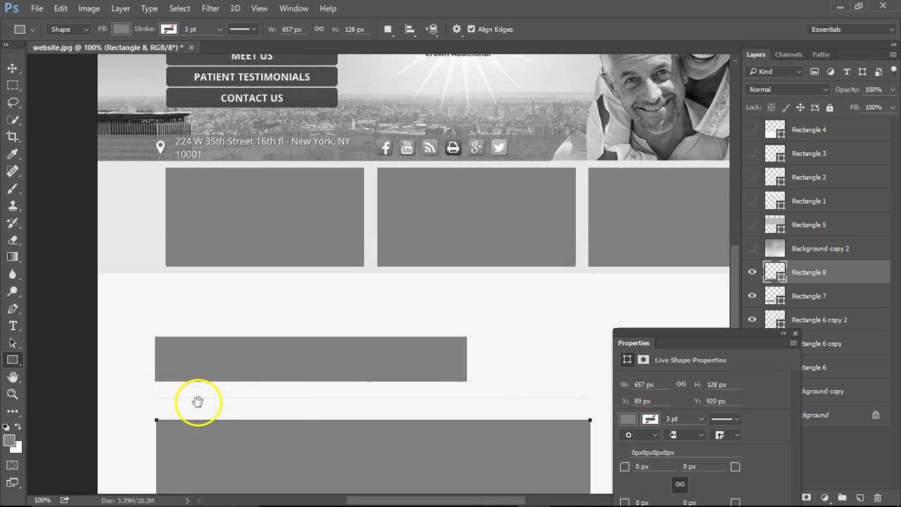
pyautogui.keyDown('ctrl'); pyautogui.click(201, 402); pyautogui.keyUp('ctrl')
pyautogui.rightClick(9, 362)
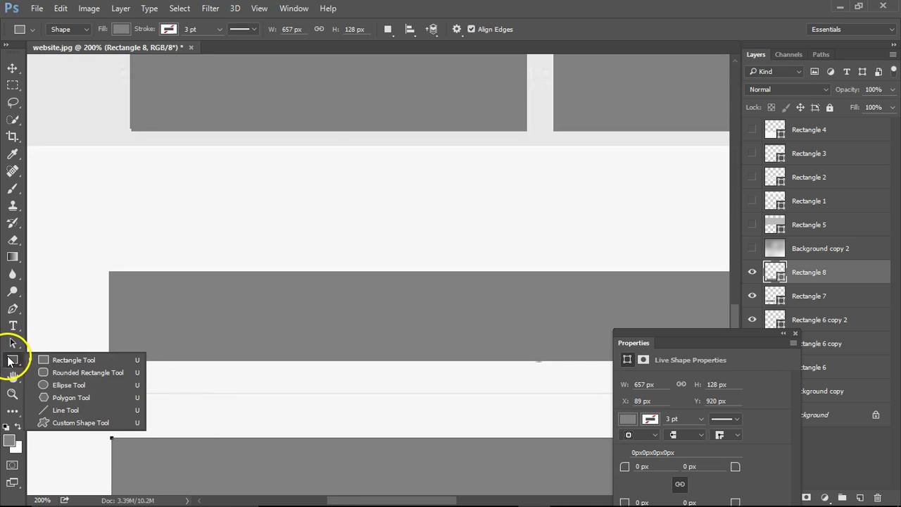
pyautogui.click(57, 419)
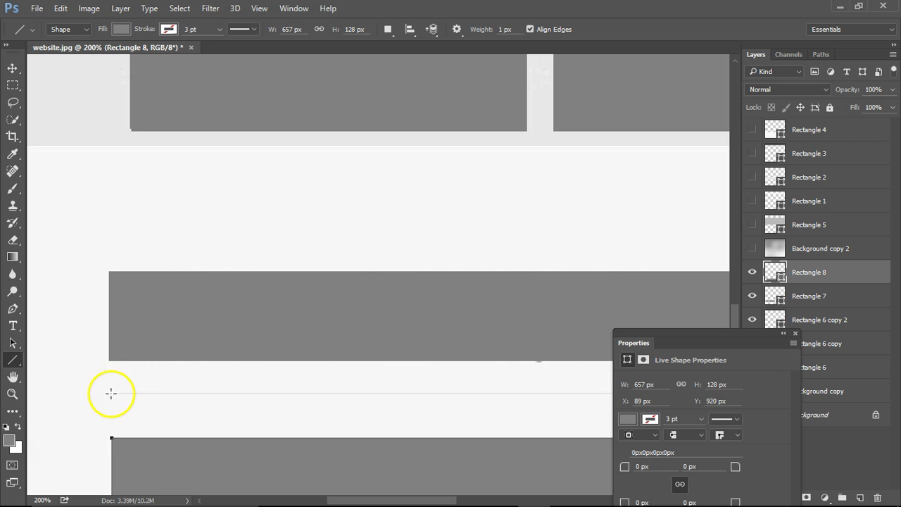
pyautogui.moveTo(113, 393); pyautogui.dragTo(139, 379)
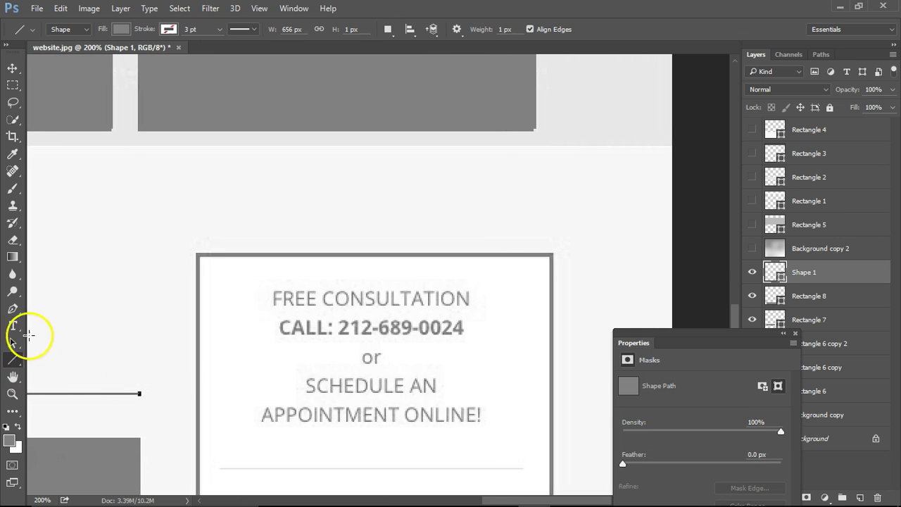
pyautogui.click(12, 67)
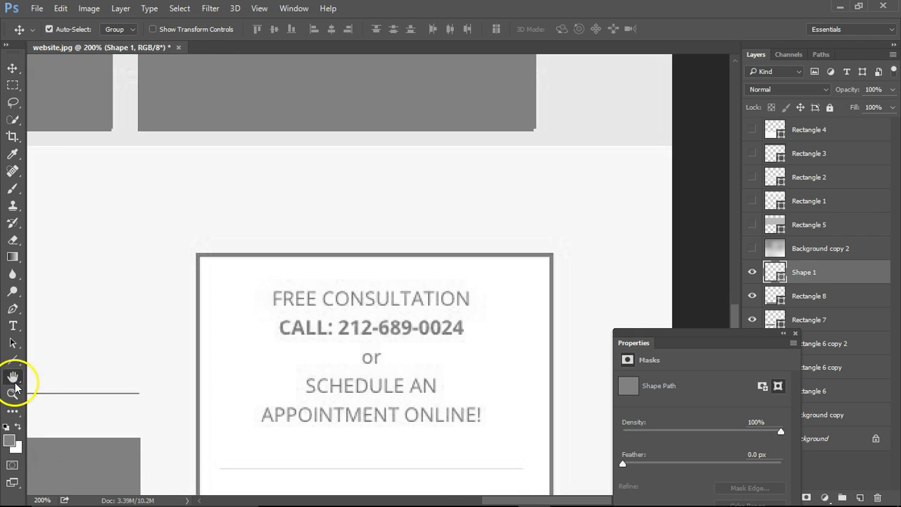
pyautogui.doubleClick(12, 377)
# - Move the layers from Shape 1 down to Rectangle 6 above Rectangle 4, and make the five hidden rectangles visible
pyautogui.moveTo(660, 332); pyautogui.dragTo(715, 353)
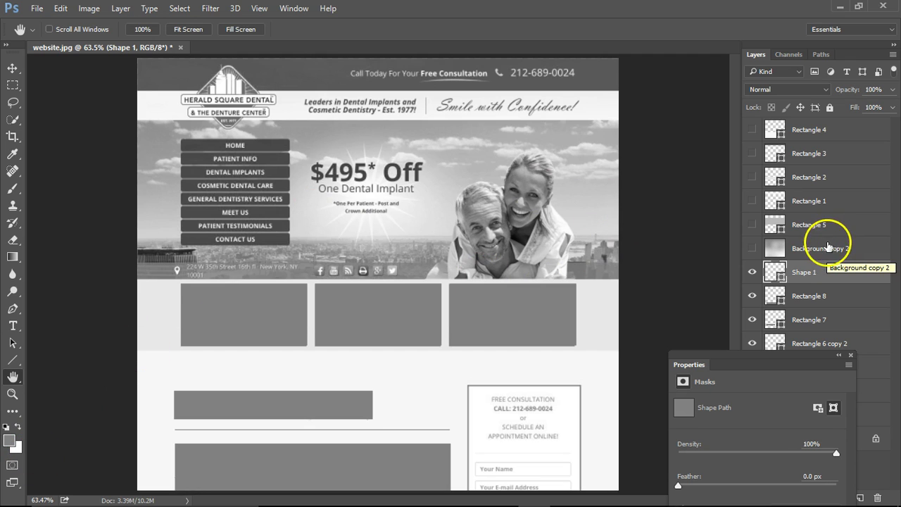
pyautogui.moveTo(783, 351); pyautogui.dragTo(157, 489)
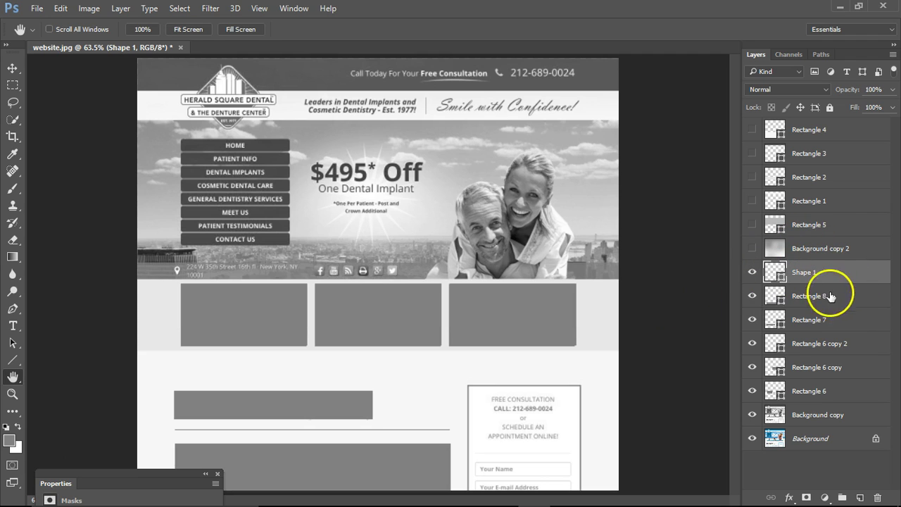
pyautogui.keyDown('shift'); pyautogui.click(815, 384); pyautogui.keyUp('shift')
pyautogui.moveTo(821, 276); pyautogui.dragTo(771, 127)
pyautogui.moveTo(752, 275); pyautogui.dragTo(752, 392)
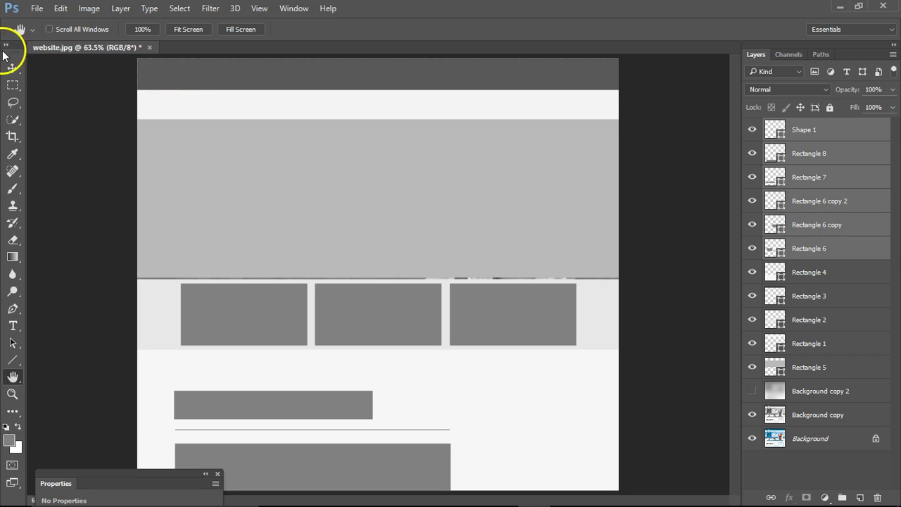
# - Extend the lower edge of Rectangle 5 down to the light thumbnail strip to cover the remaining photo pixels
pyautogui.click(12, 68)
pyautogui.rightClick(182, 159)
pyautogui.click(211, 165)
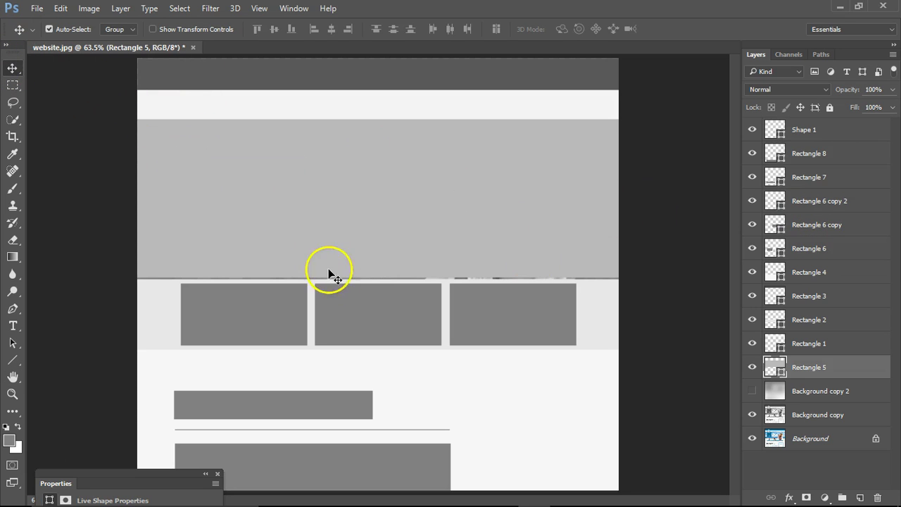
pyautogui.keyDown('ctrl'); pyautogui.click(349, 274); pyautogui.keyUp('ctrl')
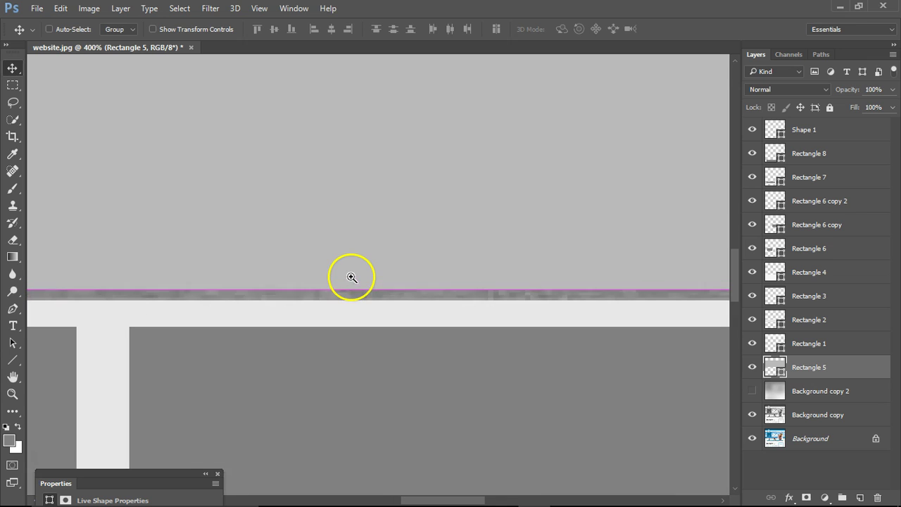
pyautogui.hotkey('ctrl', 't')
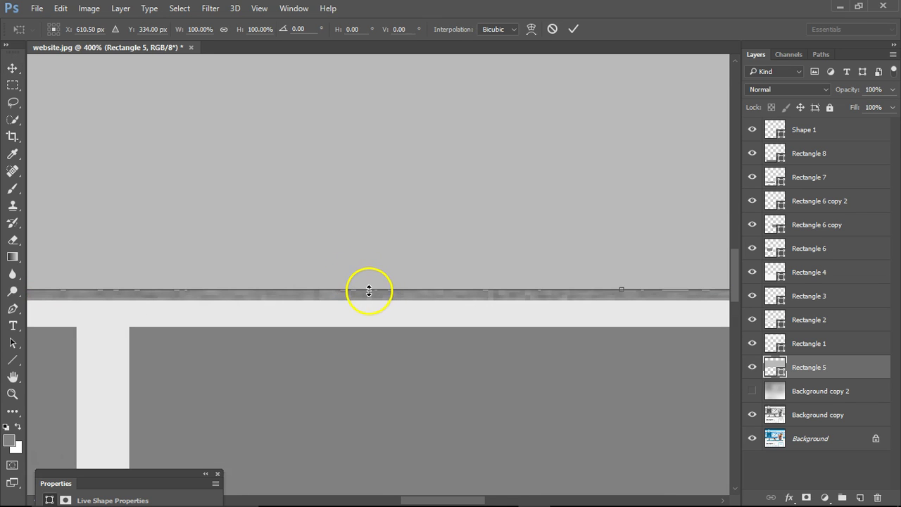
pyautogui.moveTo(369, 290); pyautogui.dragTo(370, 300)
pyautogui.press('Return')
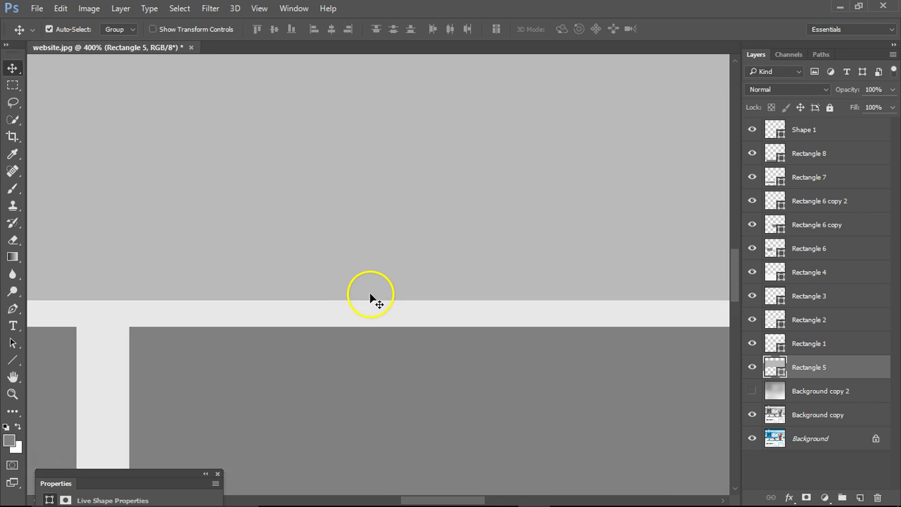
pyautogui.doubleClick(13, 377)
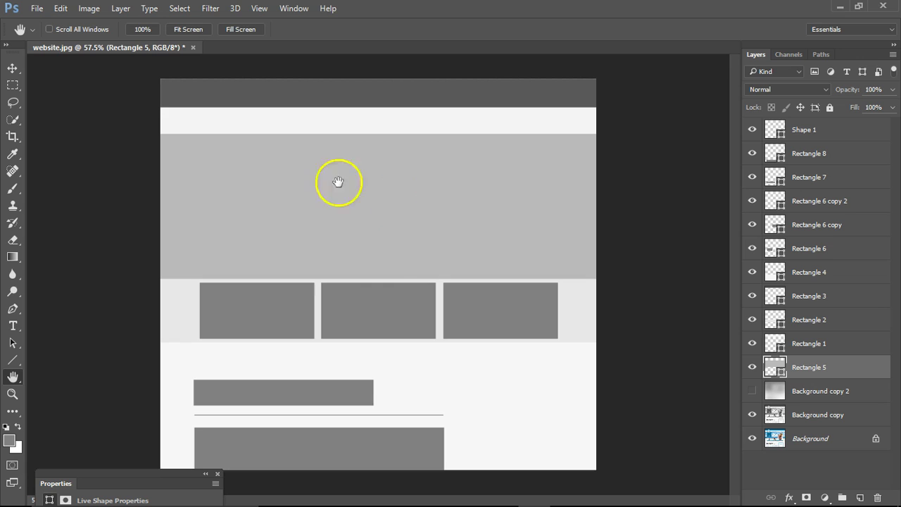
# - Enlarge the canvas width to 200 percent with the existing layout anchored at the middle left
pyautogui.keyDown('alt'); pyautogui.click(355, 276); pyautogui.keyUp('alt')
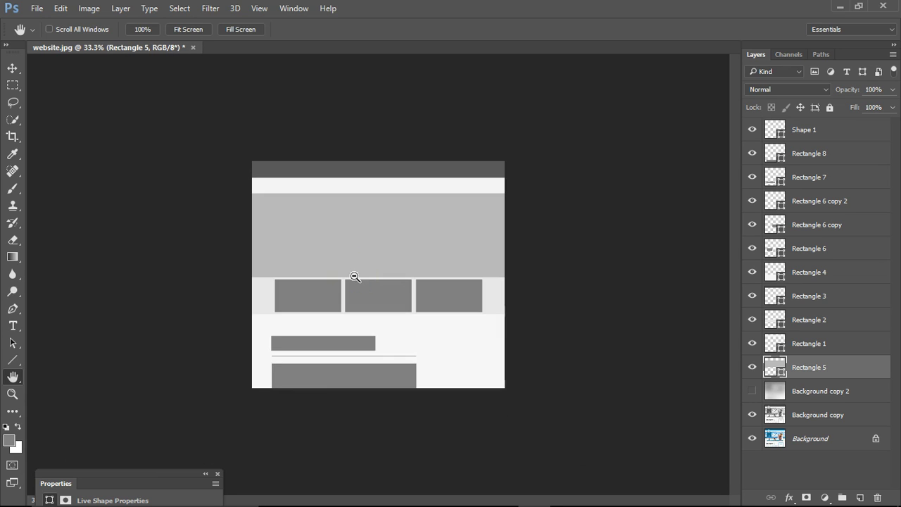
pyautogui.click(89, 8)
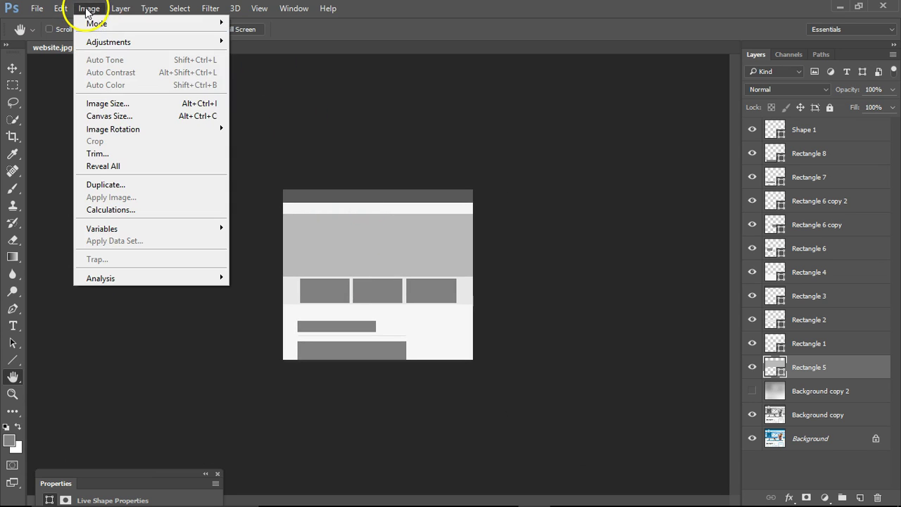
pyautogui.click(111, 118)
pyautogui.moveTo(469, 101); pyautogui.dragTo(660, 102)
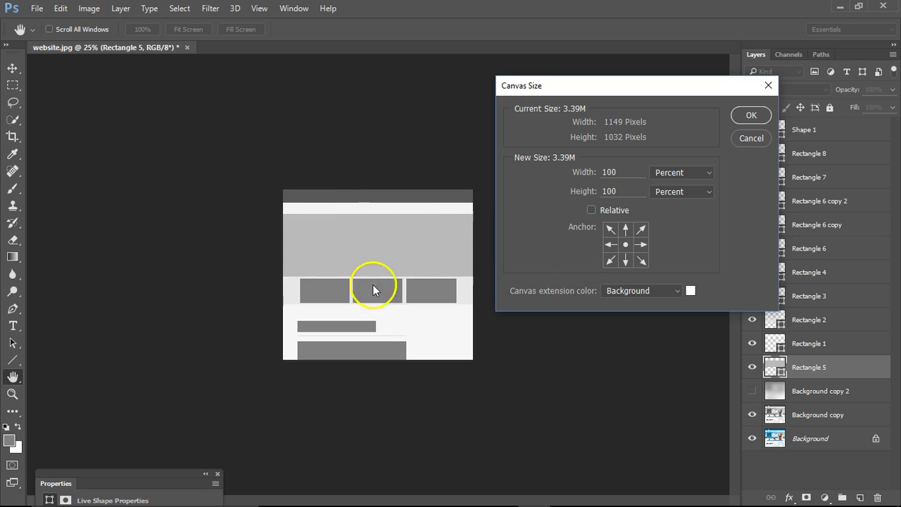
pyautogui.doubleClick(608, 173)
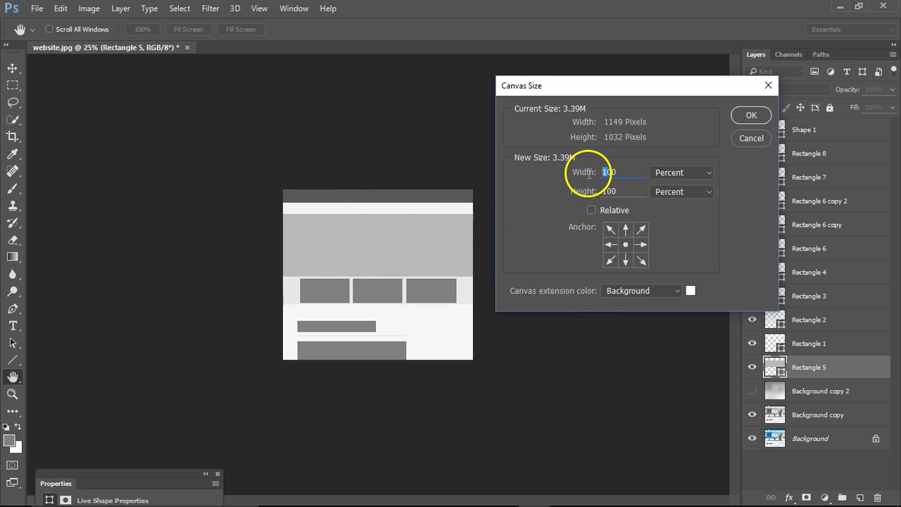
pyautogui.click(608, 244)
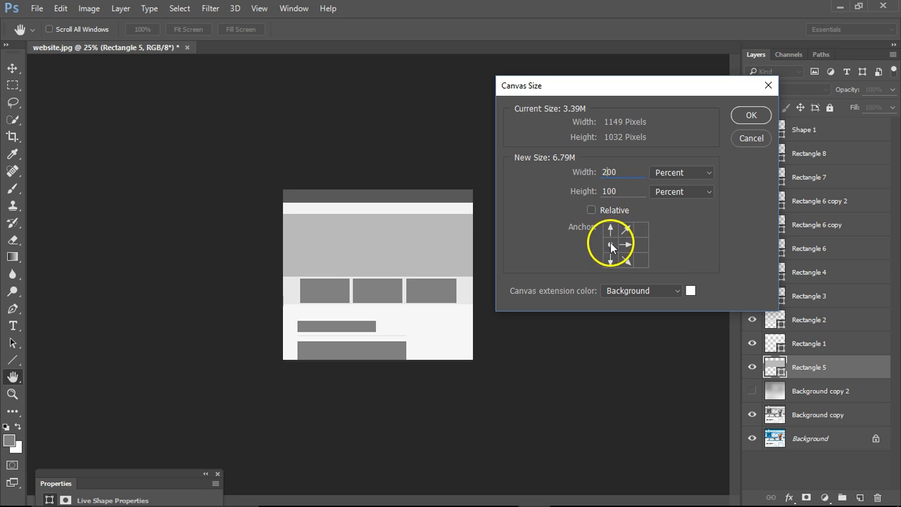
pyautogui.click(749, 117)
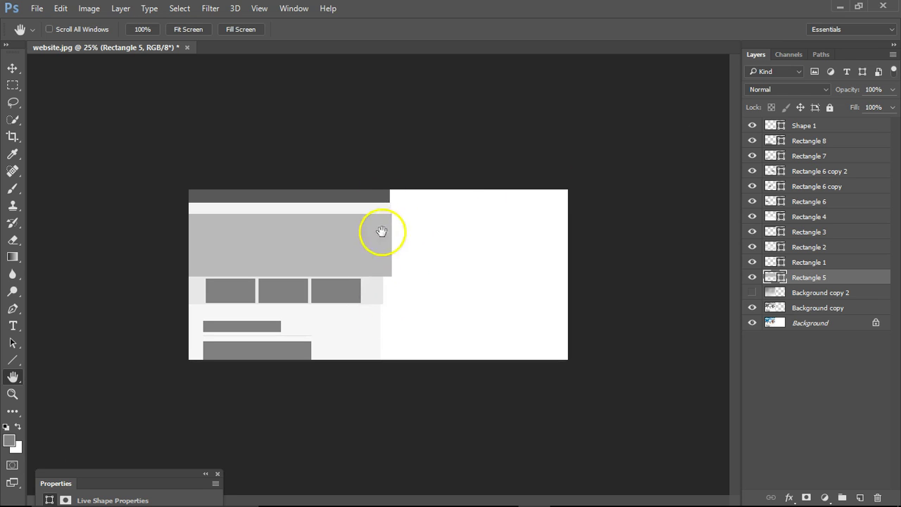
# - Rasterize the layers from Shape 1 to Rectangle 5, then undo both the rasterizing and the canvas enlargement
pyautogui.click(797, 126)
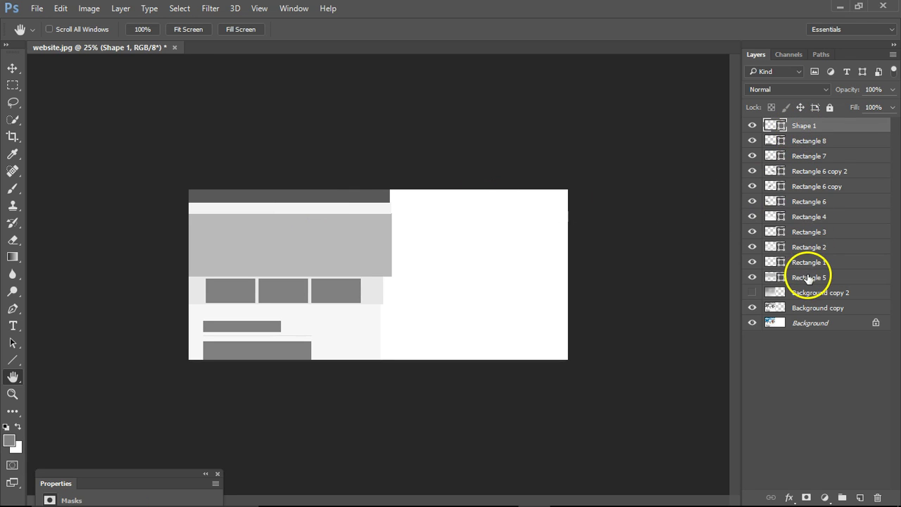
pyautogui.keyDown('shift'); pyautogui.click(808, 279); pyautogui.keyUp('shift')
pyautogui.rightClick(811, 231)
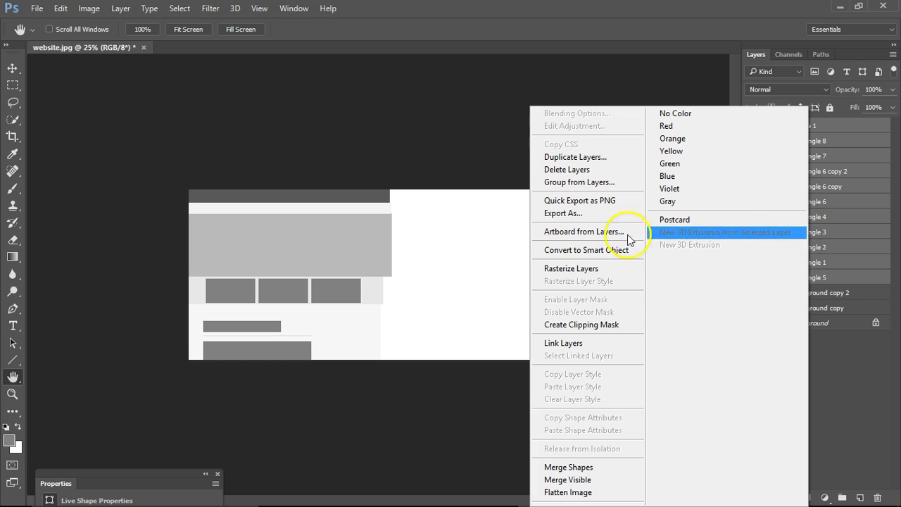
pyautogui.click(599, 268)
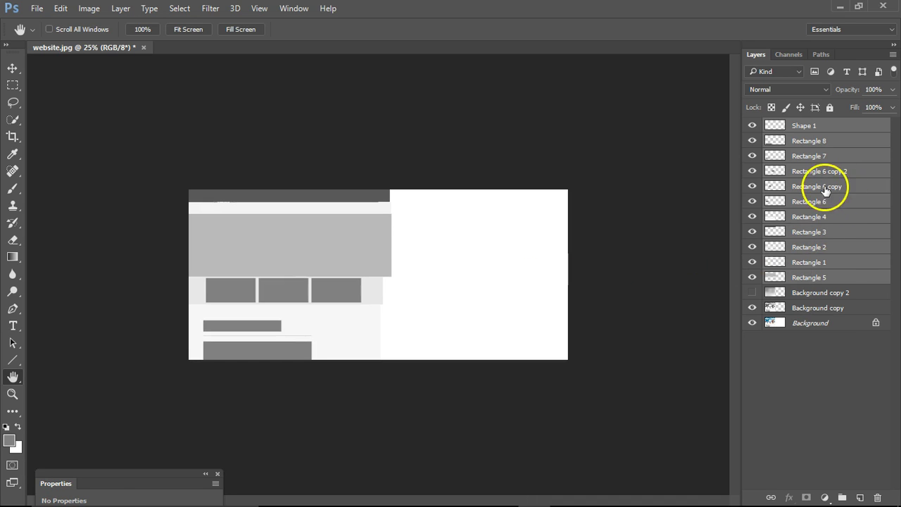
pyautogui.hotkey('ctrl', 'z')
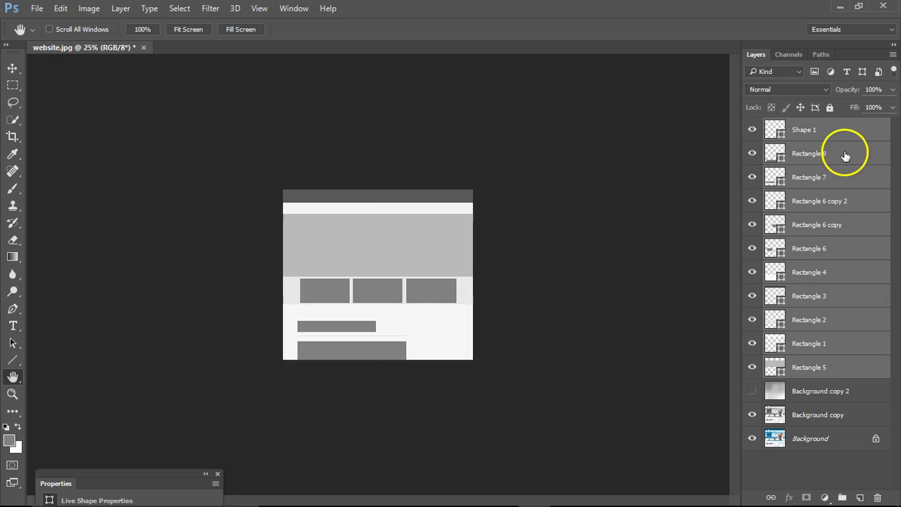
# - Rasterize all the selected shape layers at the original canvas size, then select only the Rectangle 6 layer
pyautogui.rightClick(828, 300)
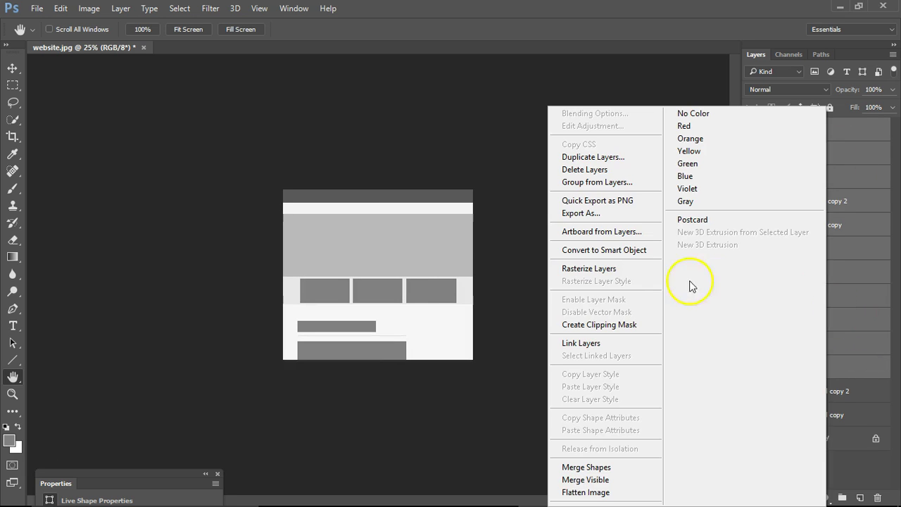
pyautogui.click(619, 270)
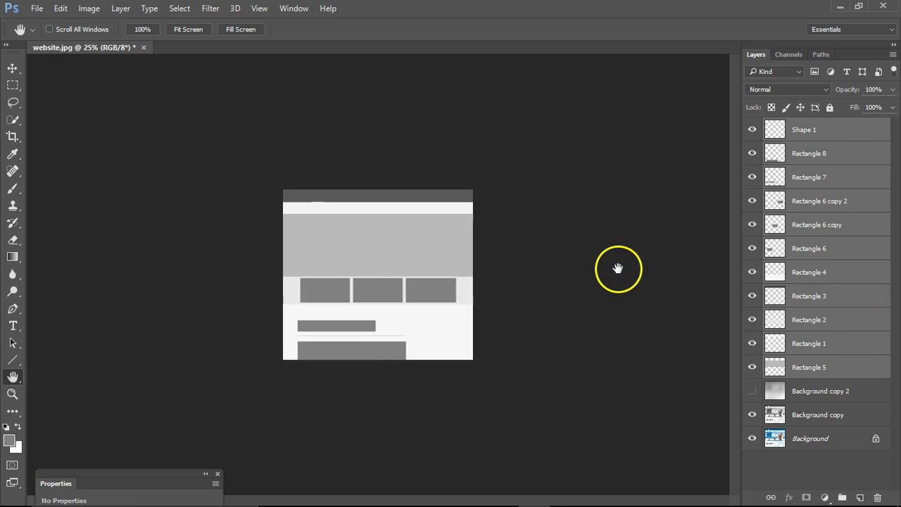
pyautogui.click(833, 248)
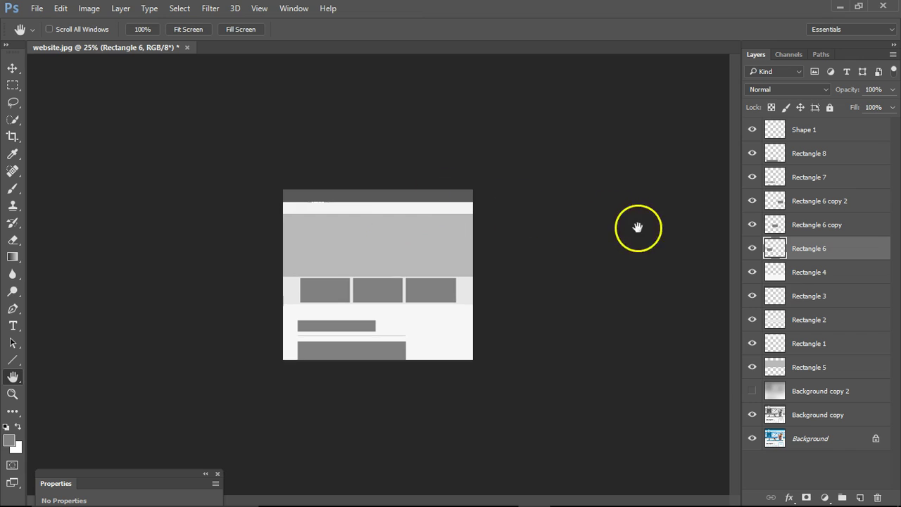
# - Examine the edges between the dark header bar, the light strip and the grey hero area at high magnification
pyautogui.keyDown('ctrl'); pyautogui.click(324, 203); pyautogui.keyUp('ctrl')
pyautogui.keyDown('ctrl'); pyautogui.click(327, 203); pyautogui.keyUp('ctrl')
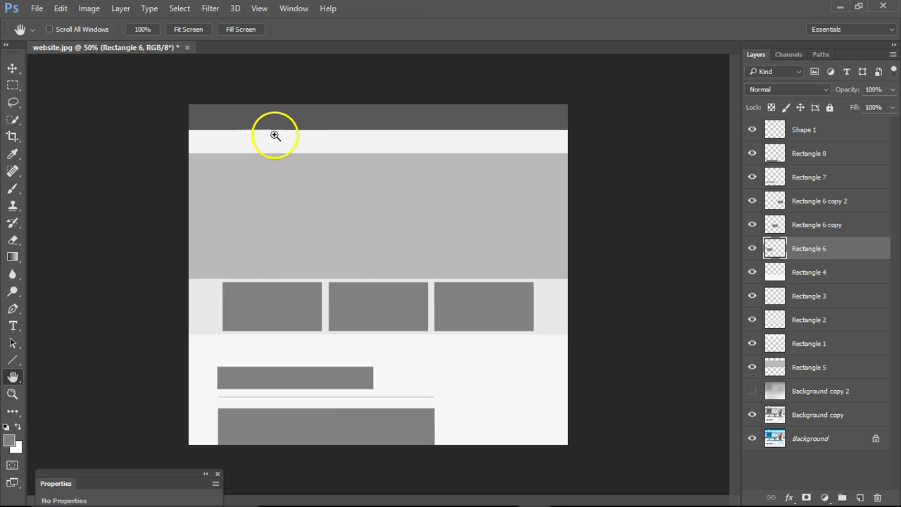
pyautogui.keyDown('ctrl'); pyautogui.click(275, 134); pyautogui.keyUp('ctrl')
pyautogui.keyDown('ctrl'); pyautogui.click(235, 117); pyautogui.keyUp('ctrl')
pyautogui.keyDown('ctrl'); pyautogui.click(272, 129); pyautogui.keyUp('ctrl')
pyautogui.keyDown('ctrl'); pyautogui.click(155, 226); pyautogui.keyUp('ctrl')
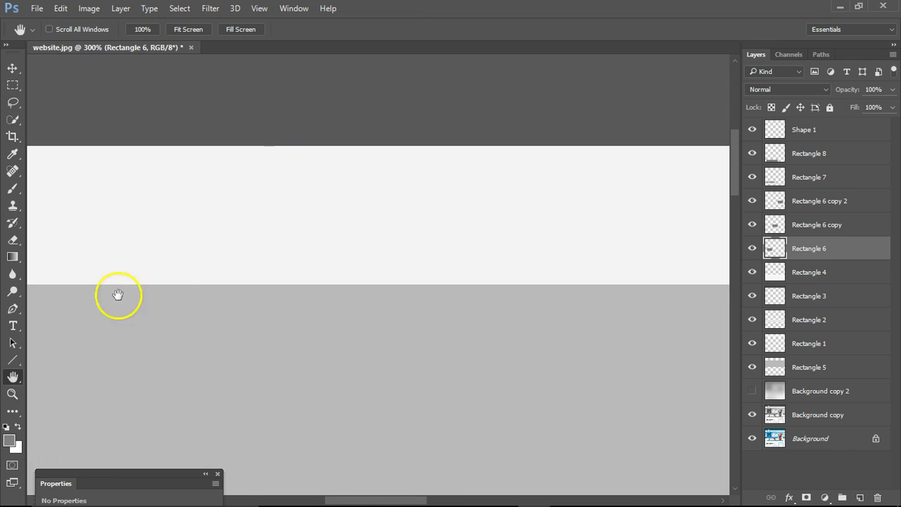
pyautogui.keyDown('ctrl'); pyautogui.click(185, 284); pyautogui.keyUp('ctrl')
pyautogui.keyDown('ctrl'); pyautogui.click(185, 284); pyautogui.keyUp('ctrl')
pyautogui.keyDown('ctrl'); pyautogui.click(185, 284); pyautogui.keyUp('ctrl')
pyautogui.keyDown('ctrl'); pyautogui.click(140, 303); pyautogui.keyUp('ctrl')
pyautogui.keyDown('ctrl'); pyautogui.click(179, 296); pyautogui.keyUp('ctrl')
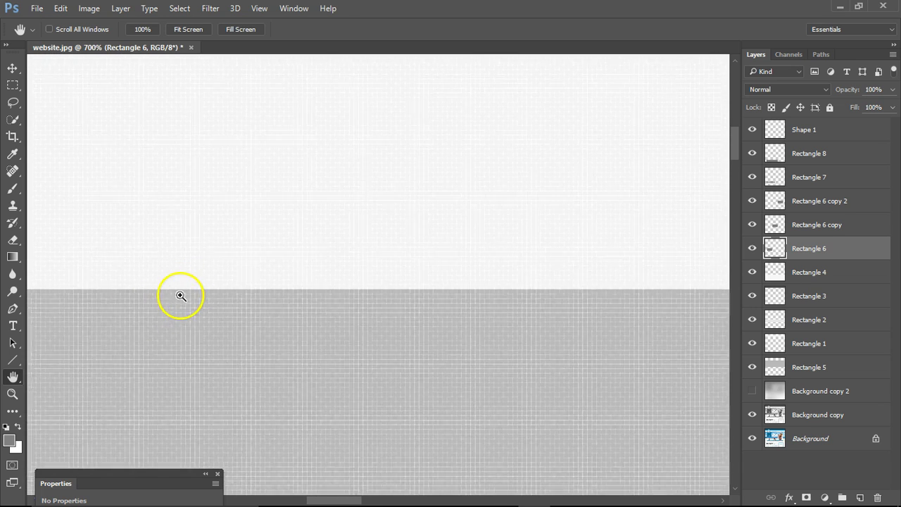
pyautogui.keyDown('ctrl'); pyautogui.click(181, 295); pyautogui.keyUp('ctrl')
pyautogui.keyDown('ctrl'); pyautogui.click(183, 296); pyautogui.keyUp('ctrl')
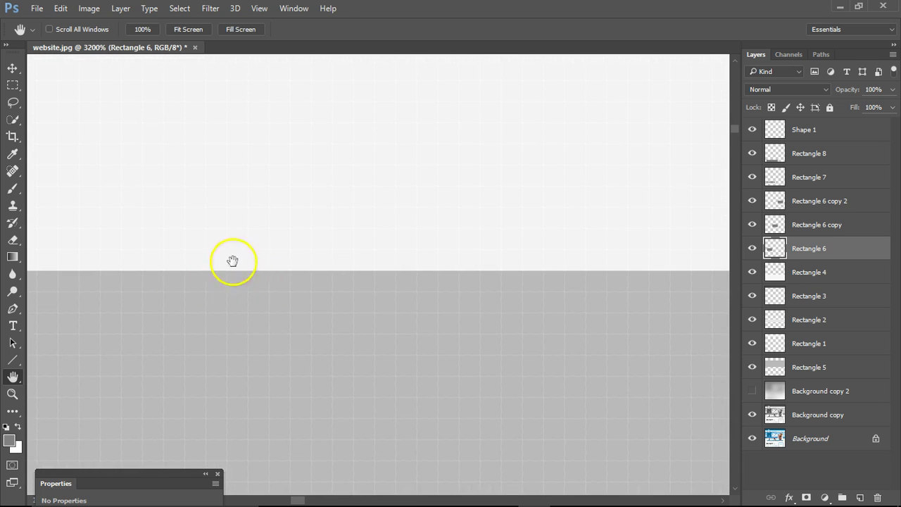
# - Turn on classic mode for the Crop tool and crop the image exactly to the canvas bounds
pyautogui.doubleClick(13, 377)
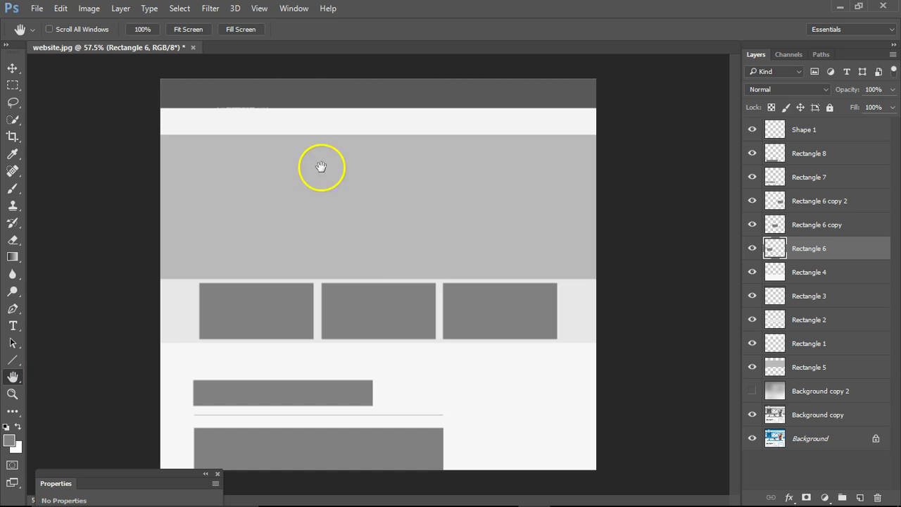
pyautogui.click(13, 137)
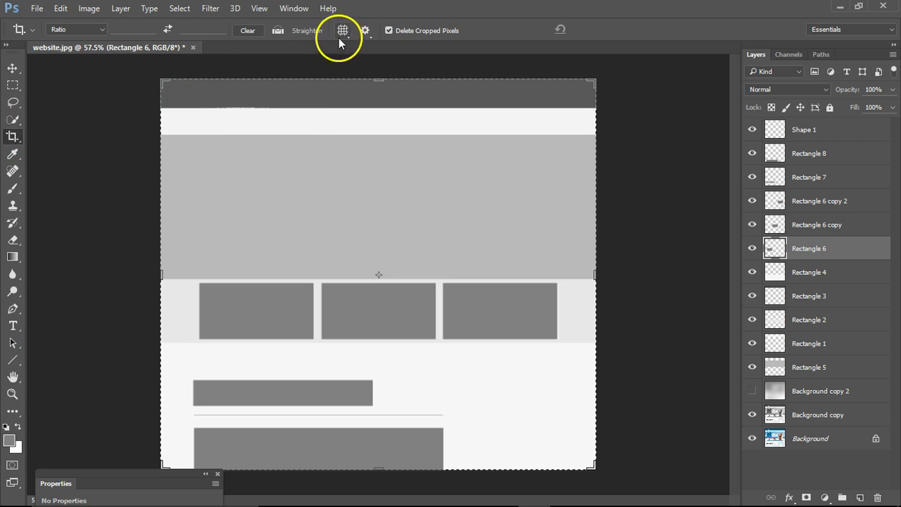
pyautogui.click(365, 33)
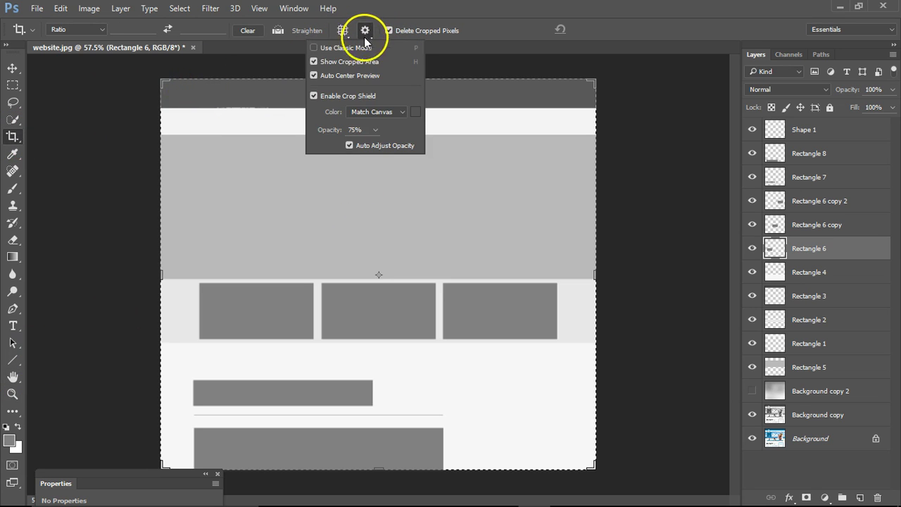
pyautogui.click(337, 48)
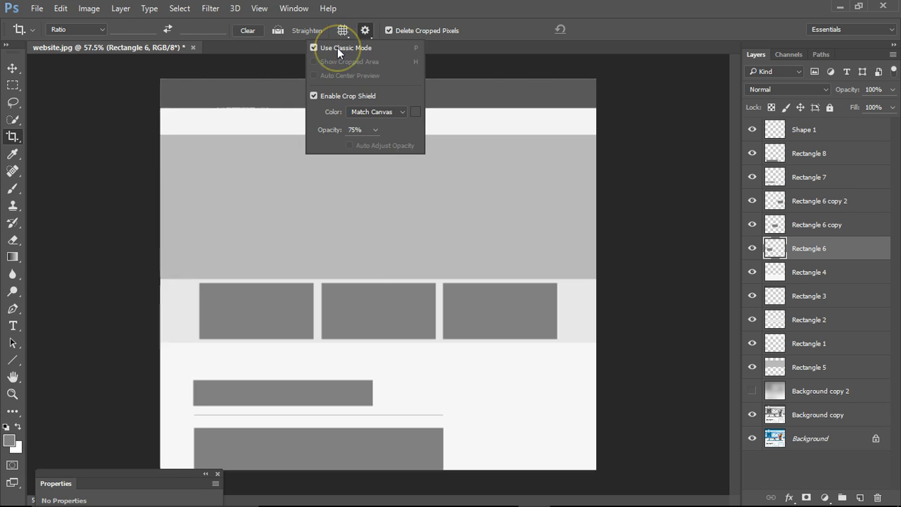
pyautogui.moveTo(145, 71); pyautogui.dragTo(638, 478)
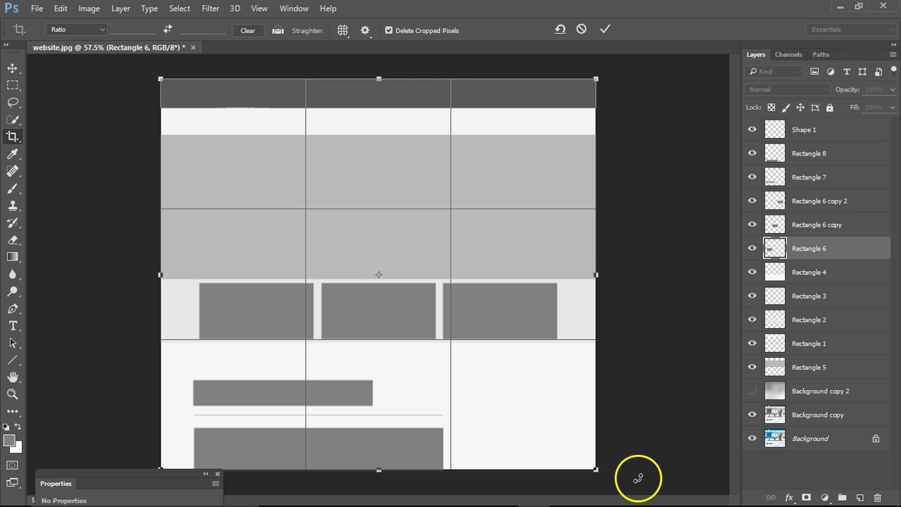
pyautogui.press('Return')
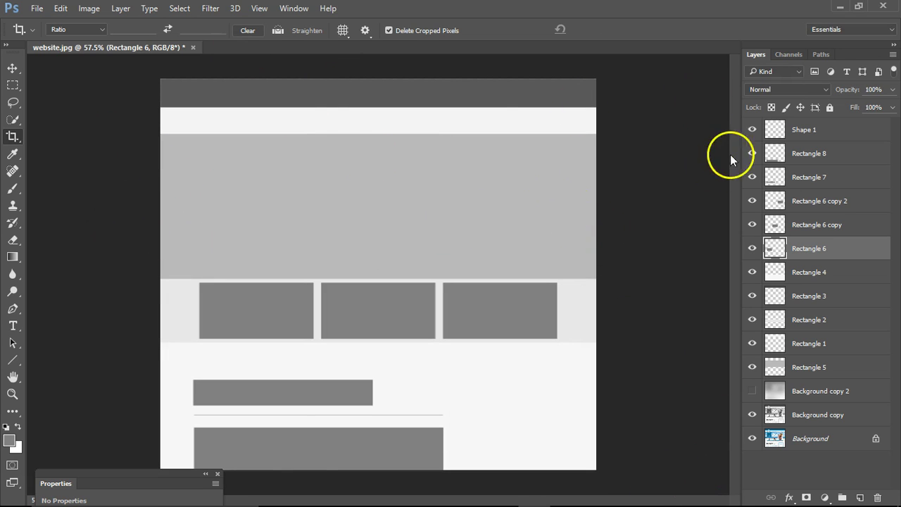
# - Double the canvas width to 200 percent at 100 percent height, keeping the existing image anchored at the middle left
pyautogui.click(89, 9)
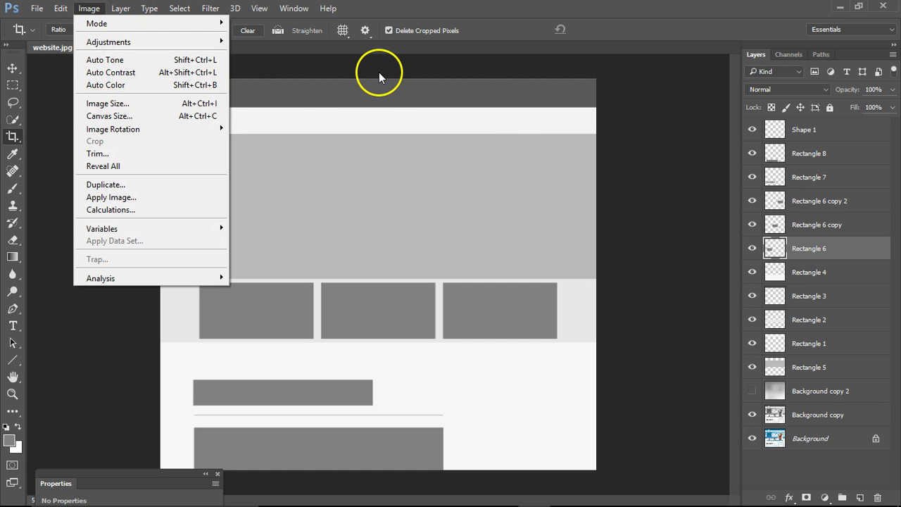
pyautogui.keyDown('alt'); pyautogui.click(374, 111); pyautogui.keyUp('alt')
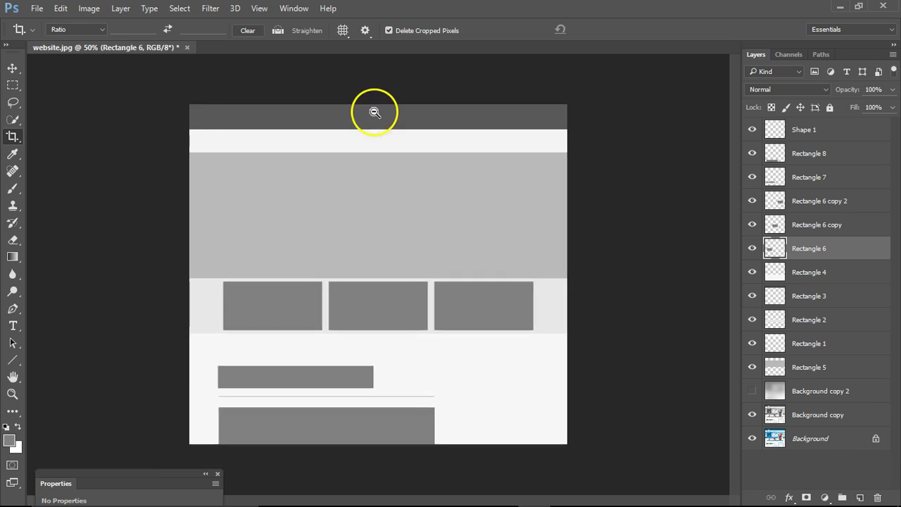
pyautogui.keyDown('alt'); pyautogui.click(374, 111); pyautogui.keyUp('alt')
pyautogui.keyDown('alt'); pyautogui.click(380, 133); pyautogui.keyUp('alt')
pyautogui.click(89, 8)
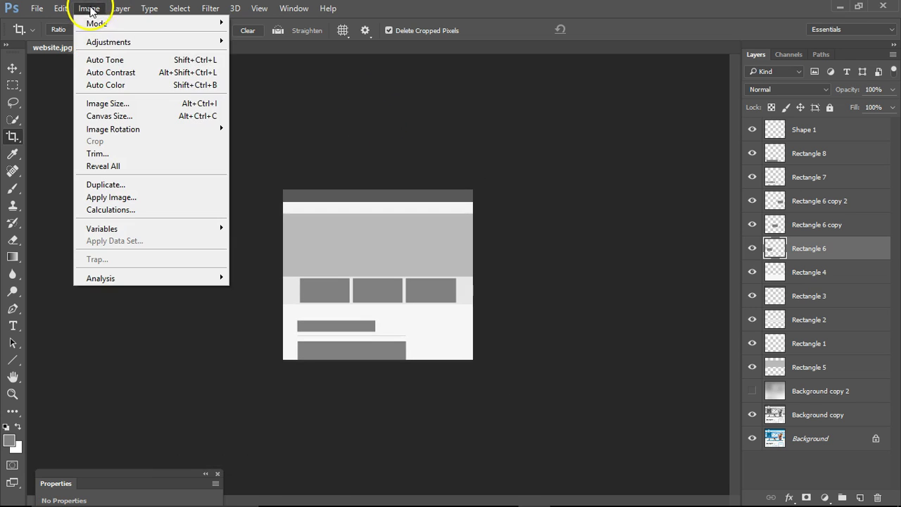
pyautogui.click(106, 115)
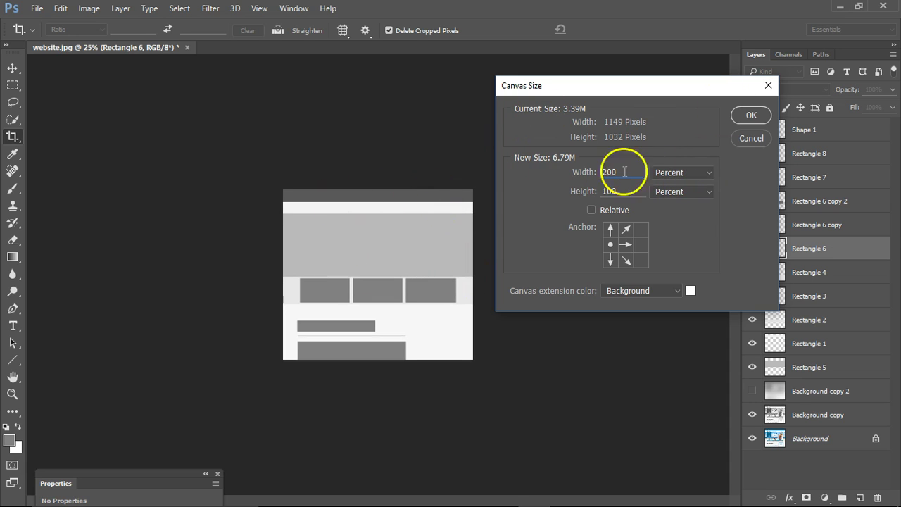
pyautogui.click(752, 115)
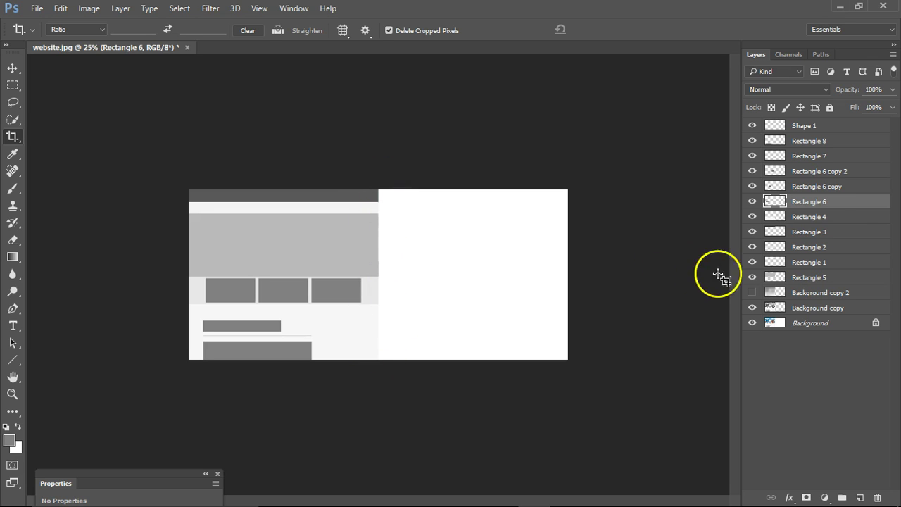
# - Try to move the layers from Shape 1 to Background copy onto the blank half of the canvas, then undo the move
pyautogui.click(812, 127)
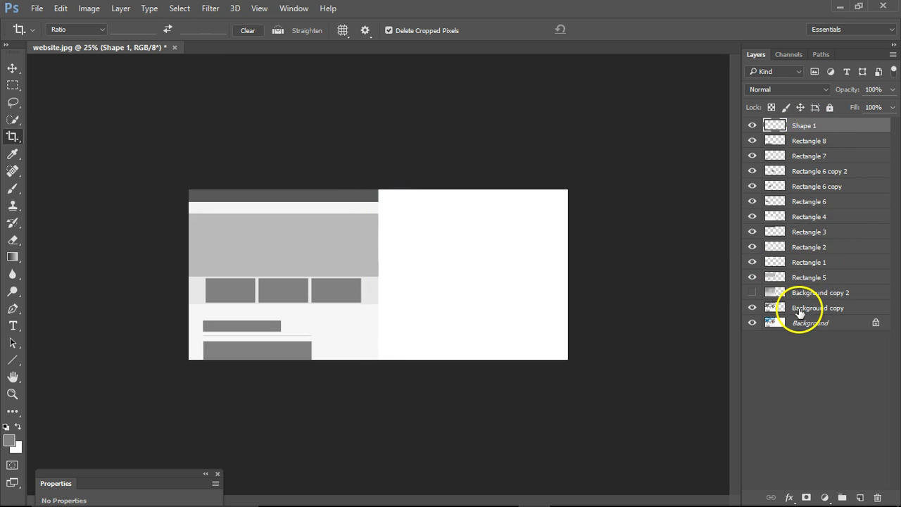
pyautogui.click(800, 312)
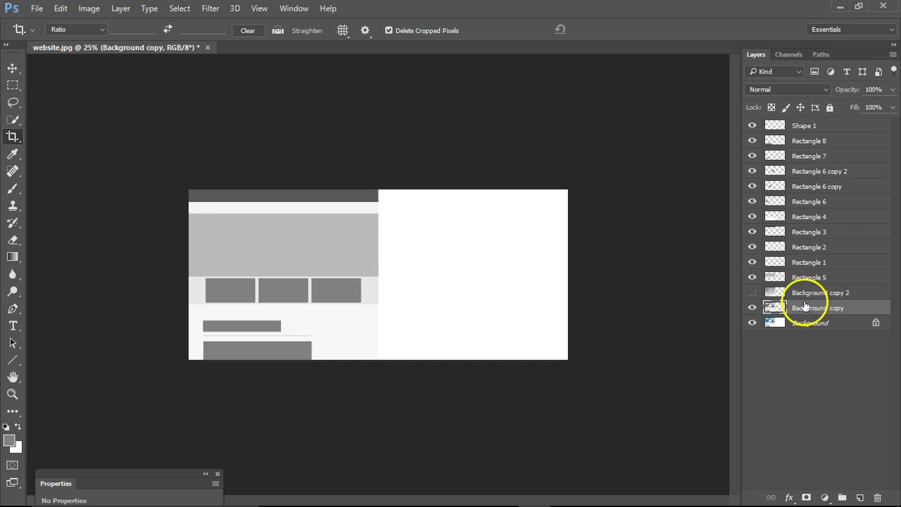
pyautogui.keyDown('shift'); pyautogui.click(802, 136); pyautogui.keyUp('shift')
pyautogui.click(804, 323)
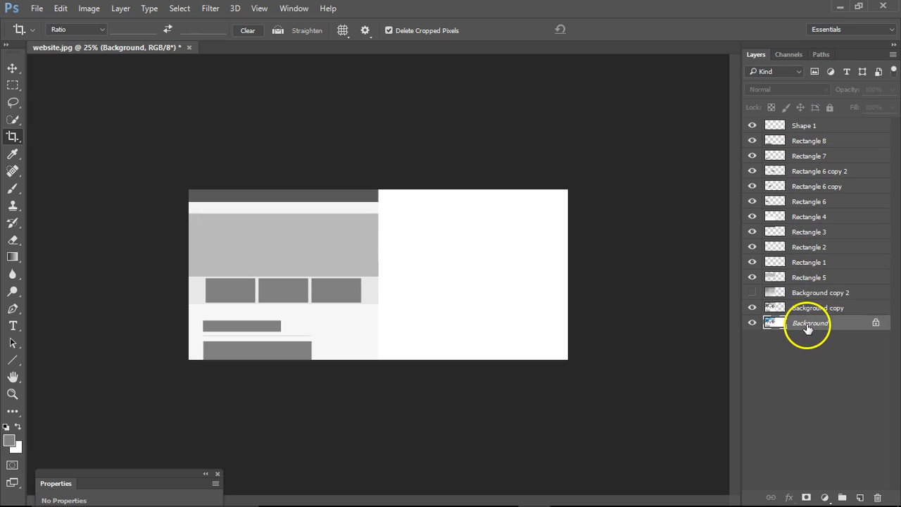
pyautogui.click(807, 312)
pyautogui.keyDown('shift'); pyautogui.click(810, 123); pyautogui.keyUp('shift')
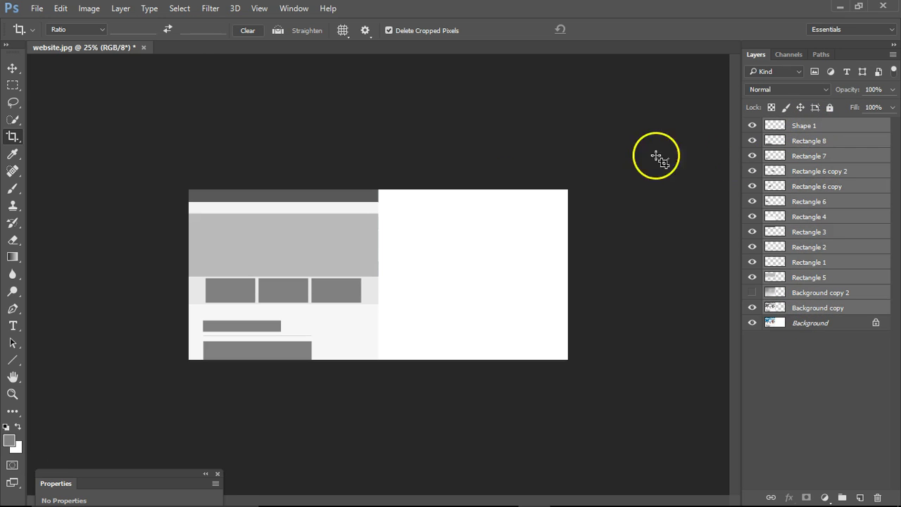
pyautogui.click(12, 68)
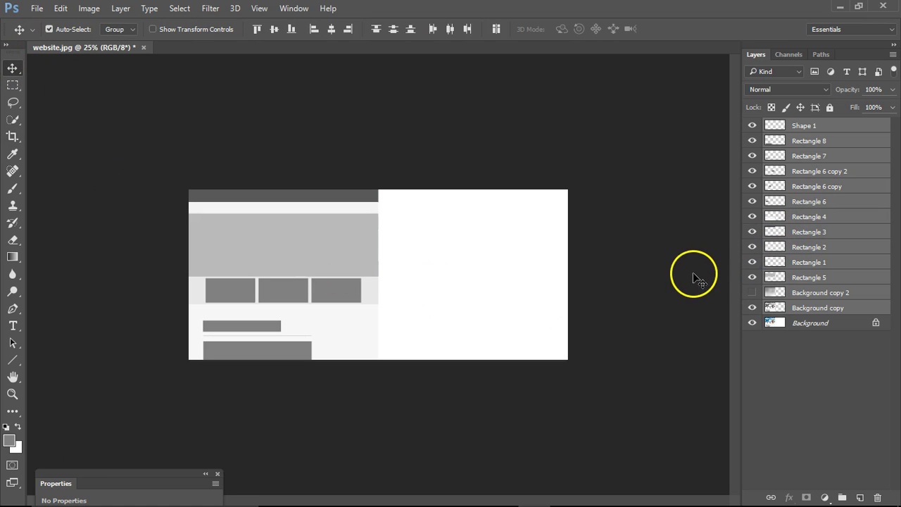
pyautogui.moveTo(280, 249); pyautogui.dragTo(462, 251)
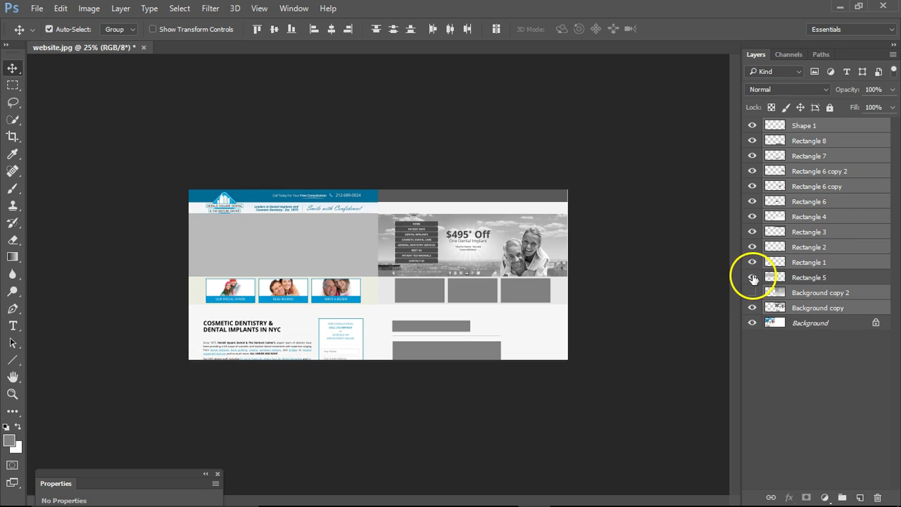
pyautogui.hotkey('ctrl', 'z')
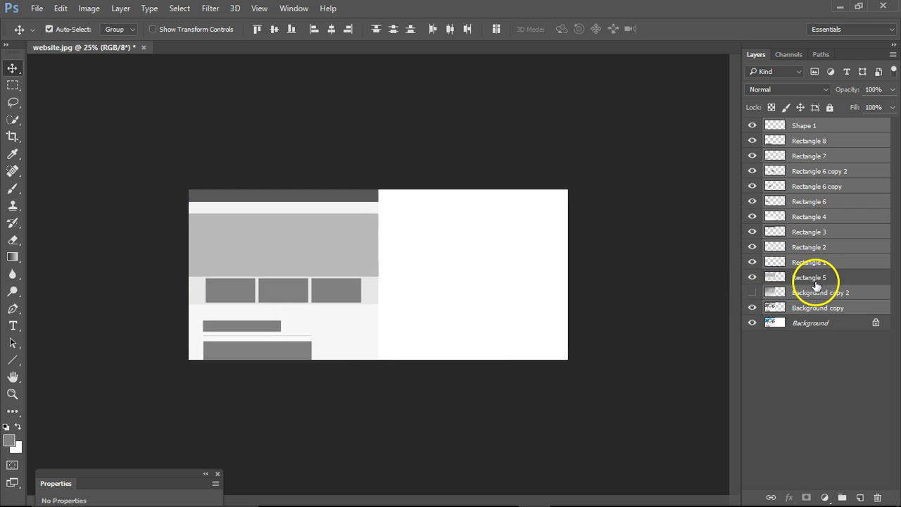
# - With Auto-Select off, move all layers from Shape 1 to Background copy, including Rectangle 5, onto the blank half of the canvas
pyautogui.click(817, 283)
pyautogui.click(810, 126)
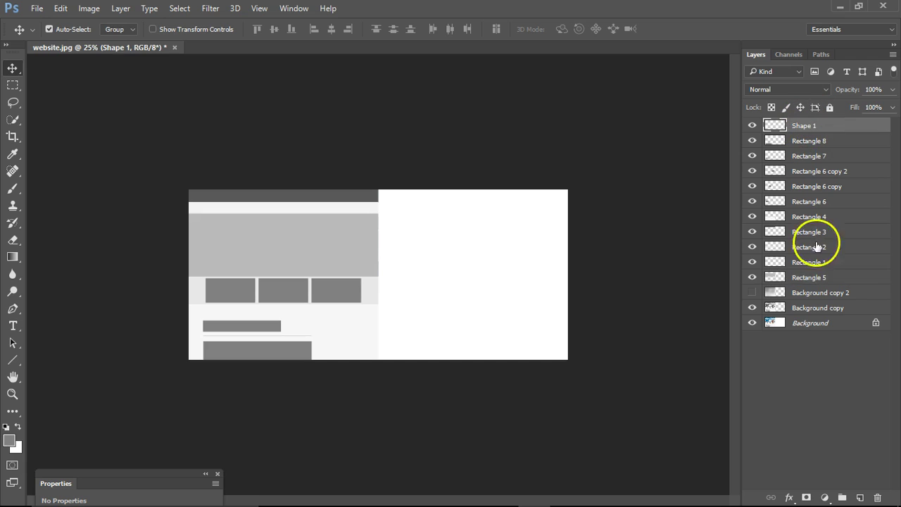
pyautogui.keyDown('shift'); pyautogui.click(810, 308); pyautogui.keyUp('shift')
pyautogui.moveTo(289, 238); pyautogui.dragTo(482, 241)
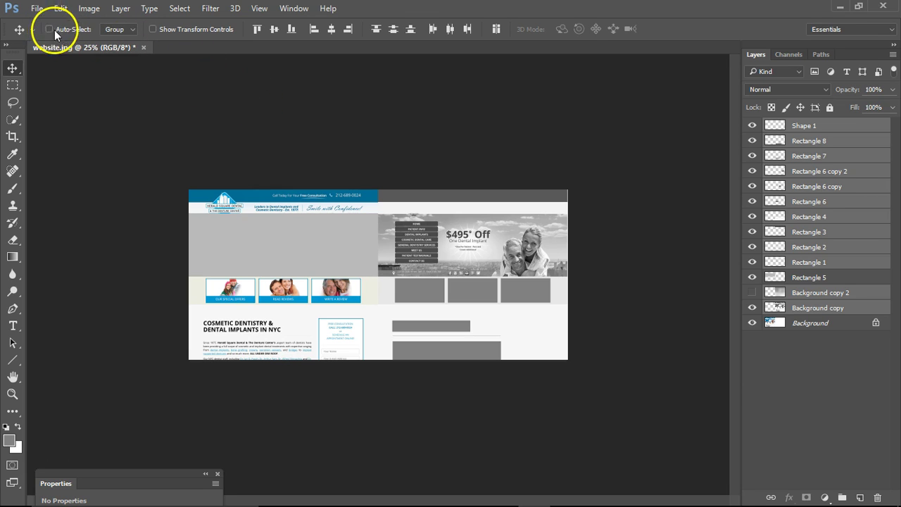
pyautogui.hotkey('ctrl', 'z')
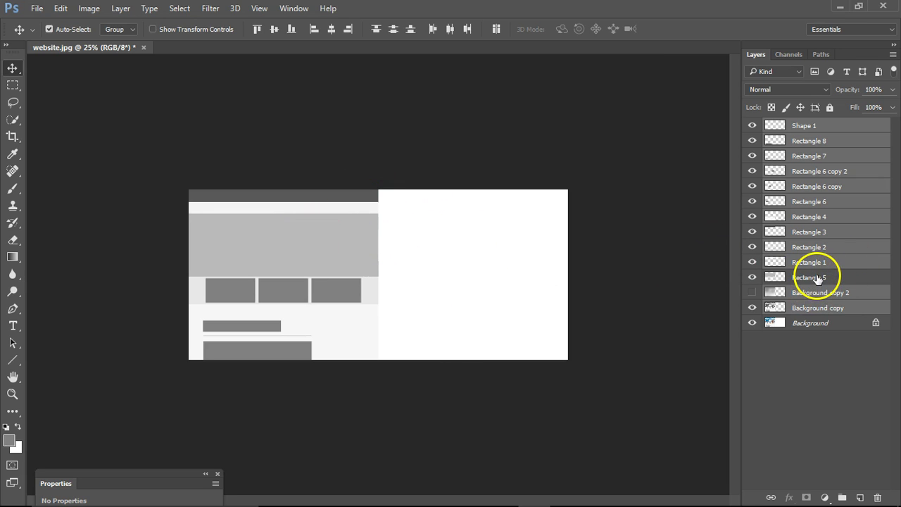
pyautogui.keyDown('ctrl'); pyautogui.click(817, 278); pyautogui.keyUp('ctrl')
pyautogui.moveTo(299, 245); pyautogui.dragTo(491, 241)
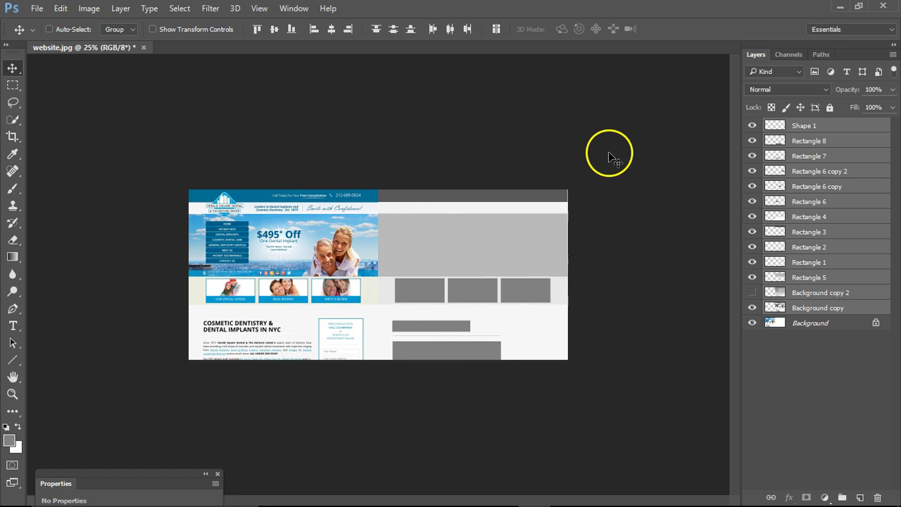
# - Examine the seam between the original website header and the moved greyscale layout at high magnification and compare their horizontal edges
pyautogui.moveTo(588, 202); pyautogui.dragTo(564, 181)
pyautogui.moveTo(422, 190); pyautogui.dragTo(423, 204)
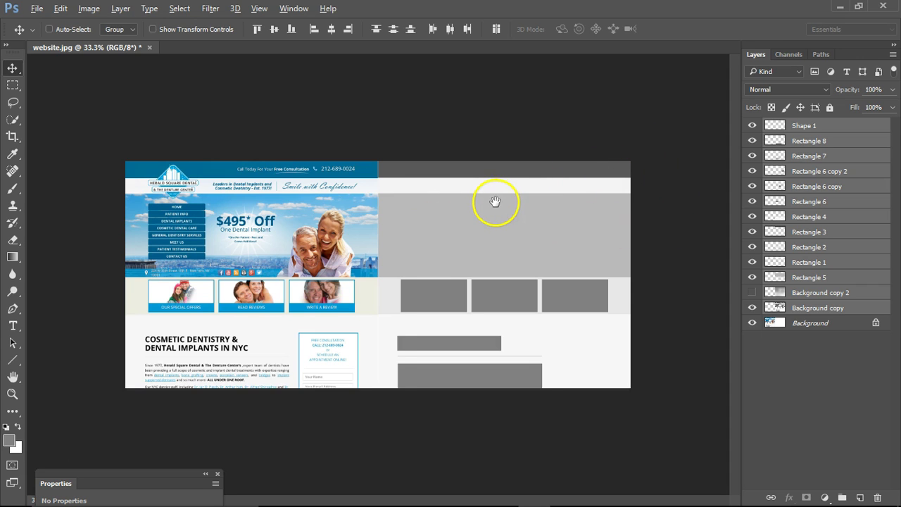
pyautogui.hotkey('ctrl', '-')
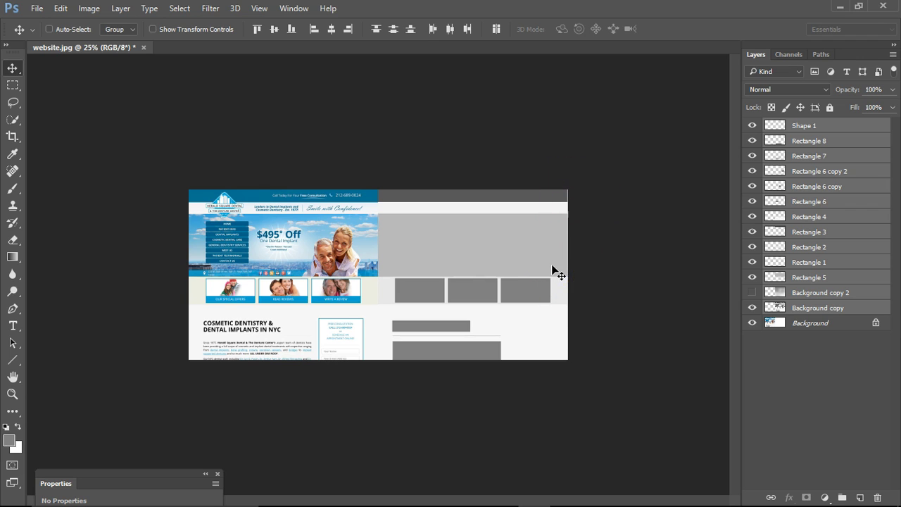
pyautogui.keyDown('ctrl'); pyautogui.click(416, 236); pyautogui.keyUp('ctrl')
pyautogui.keyDown('ctrl'); pyautogui.click(407, 235); pyautogui.keyUp('ctrl')
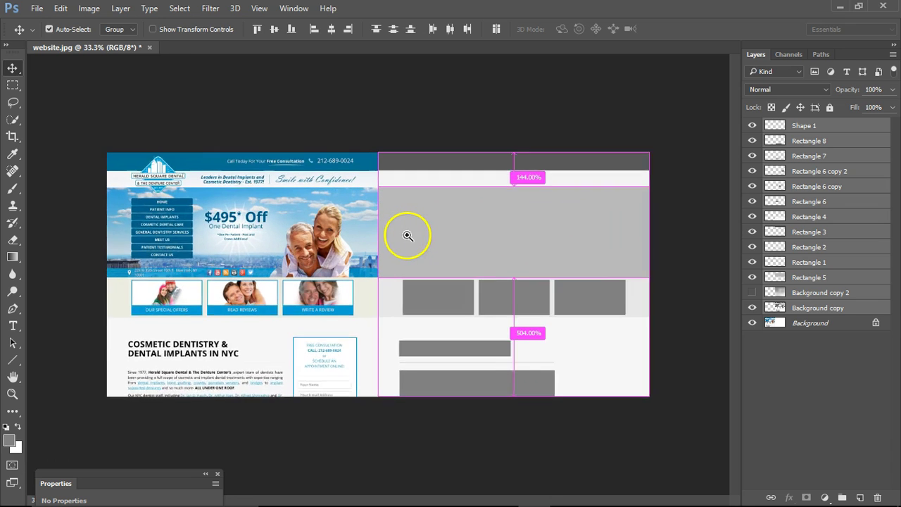
pyautogui.keyDown('ctrl'); pyautogui.click(407, 237); pyautogui.keyUp('ctrl')
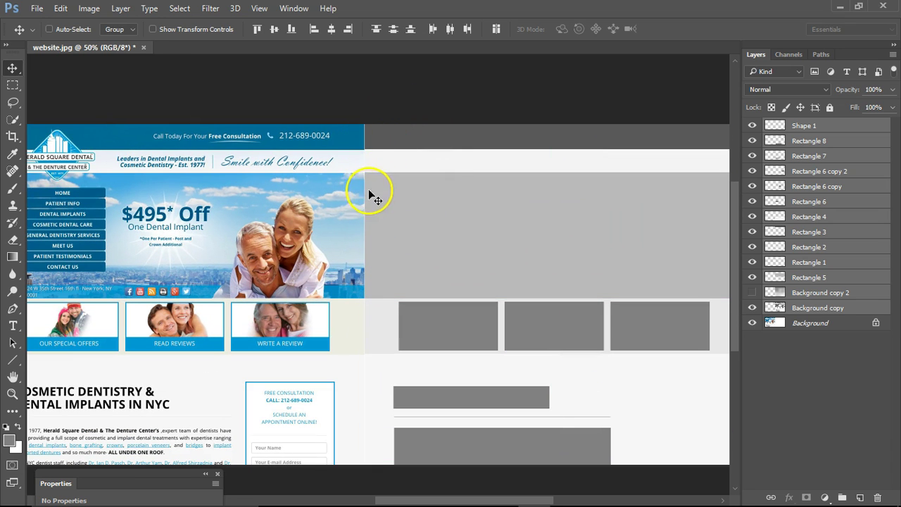
pyautogui.keyDown('ctrl'); pyautogui.click(361, 146); pyautogui.keyUp('ctrl')
pyautogui.keyDown('ctrl'); pyautogui.click(362, 149); pyautogui.keyUp('ctrl')
pyautogui.keyDown('ctrl'); pyautogui.click(362, 149); pyautogui.keyUp('ctrl')
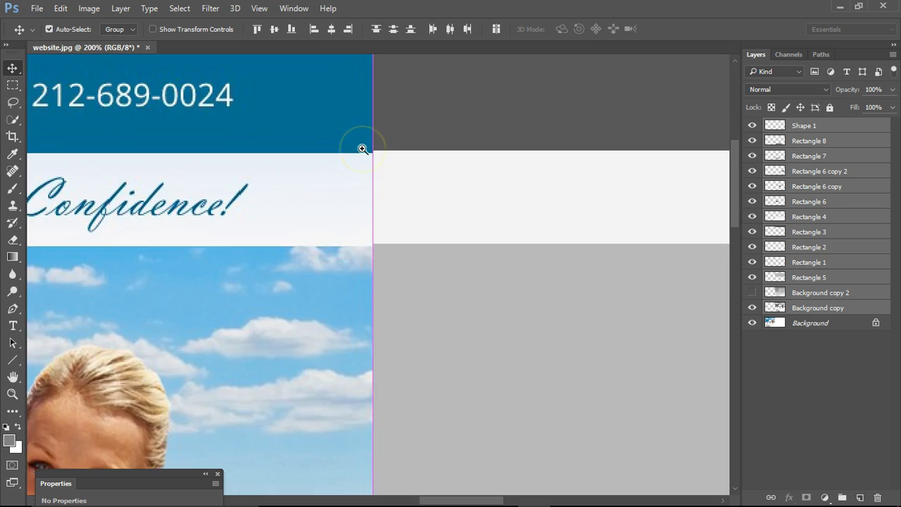
pyautogui.keyDown('ctrl'); pyautogui.click(362, 148); pyautogui.keyUp('ctrl')
pyautogui.keyDown('ctrl'); pyautogui.click(362, 148); pyautogui.keyUp('ctrl')
pyautogui.keyDown('ctrl'); pyautogui.click(381, 191); pyautogui.keyUp('ctrl')
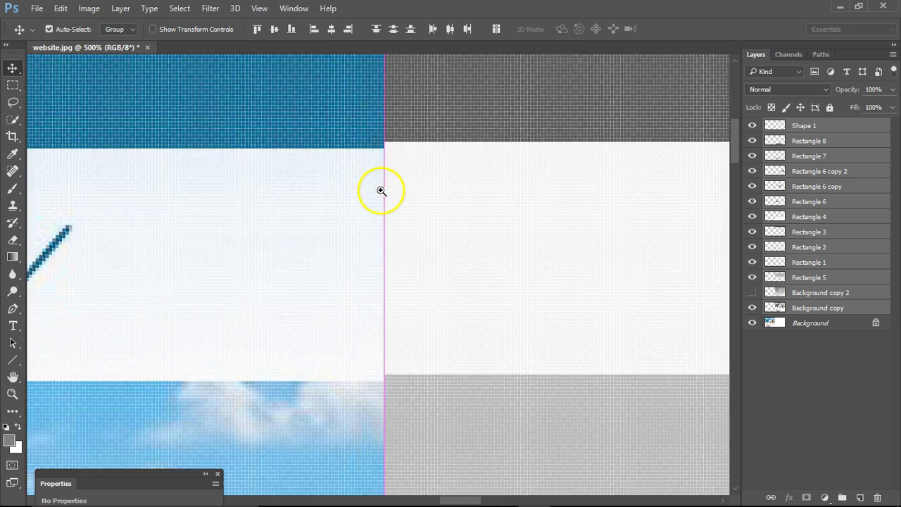
pyautogui.keyDown('ctrl'); pyautogui.click(382, 191); pyautogui.keyUp('ctrl')
pyautogui.keyDown('ctrl'); pyautogui.click(383, 192); pyautogui.keyUp('ctrl')
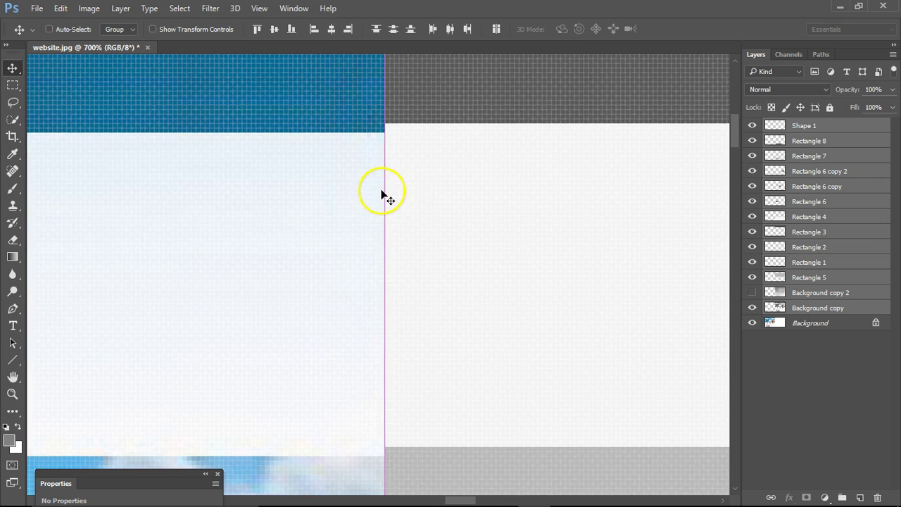
pyautogui.doubleClick(11, 396)
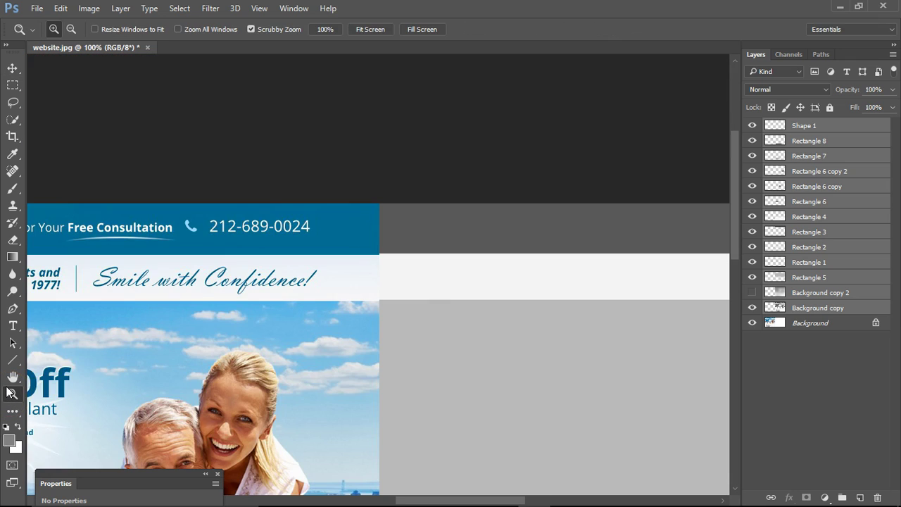
pyautogui.moveTo(454, 299); pyautogui.dragTo(351, 224)
# - Move the floating Properties panel clear of the status bar and check the document's dimensions
pyautogui.moveTo(158, 482); pyautogui.dragTo(395, 431)
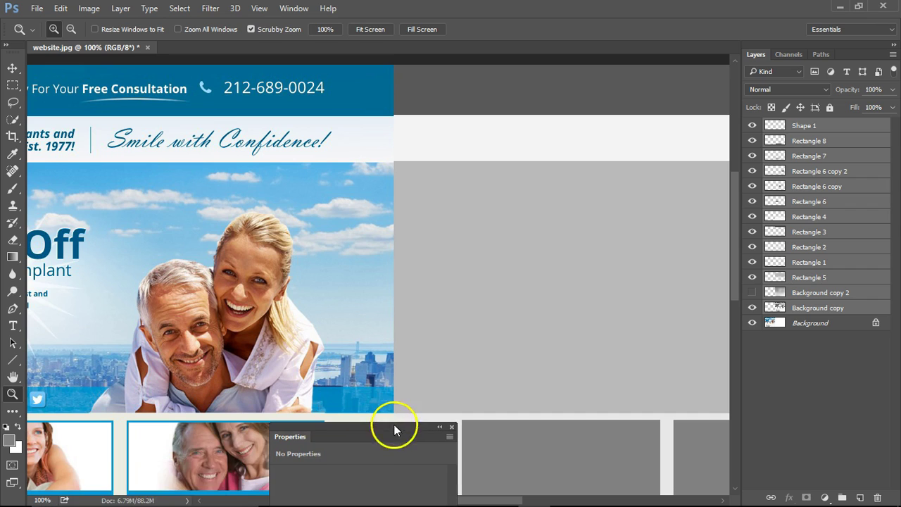
pyautogui.click(151, 500)
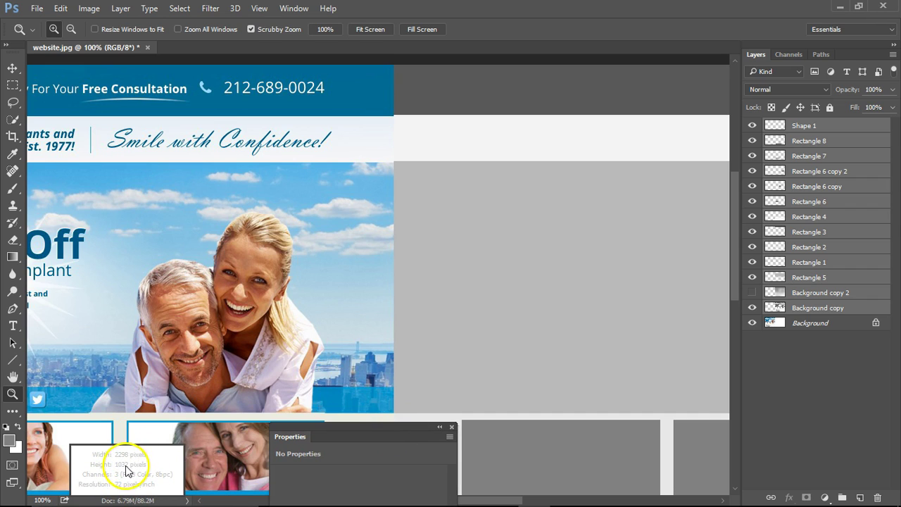
pyautogui.moveTo(133, 479); pyautogui.dragTo(82, 500)
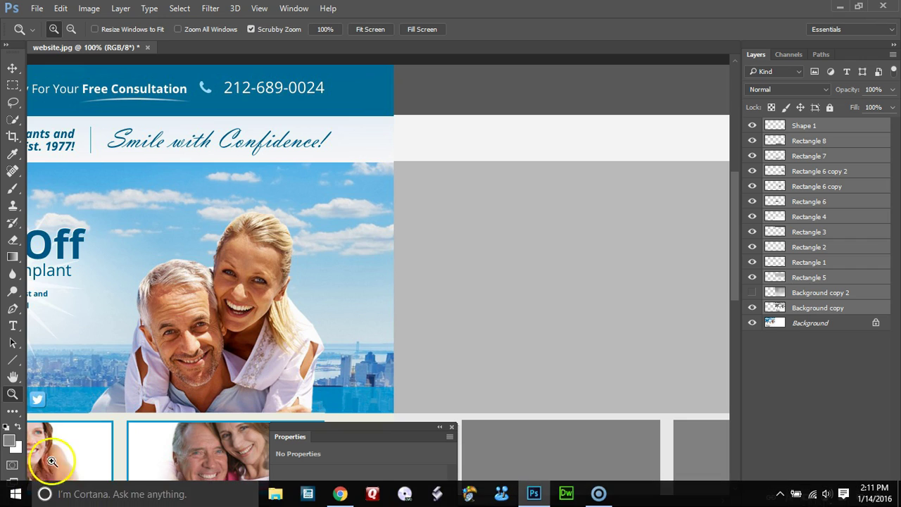
# - Set the view magnification to 50 percent
pyautogui.click(43, 498)
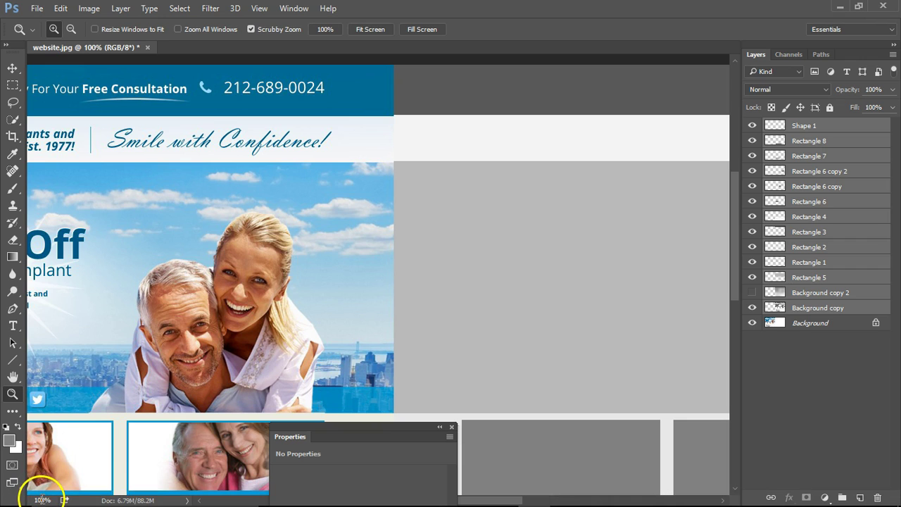
pyautogui.write('50')
pyautogui.press('Return')
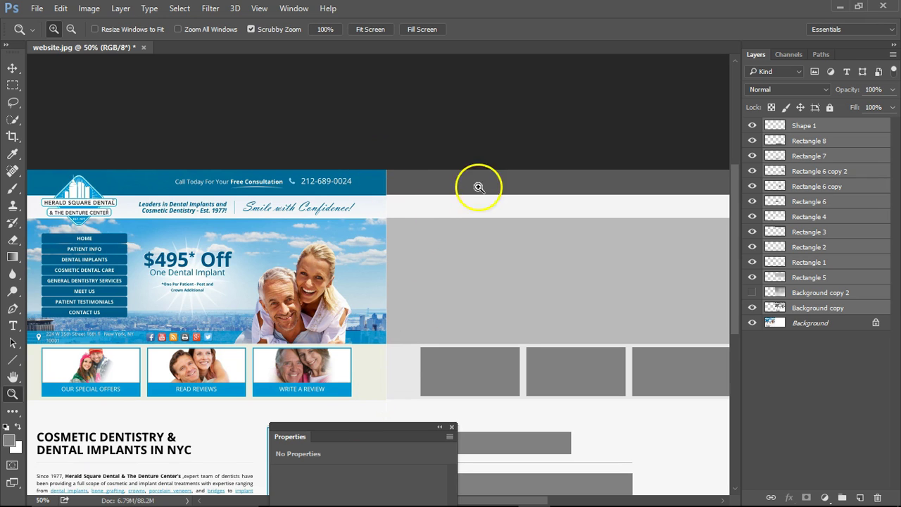
# - Close the floating Properties panel and view the entire side-by-side comparison at 33.3 percent
pyautogui.moveTo(428, 246); pyautogui.dragTo(406, 193)
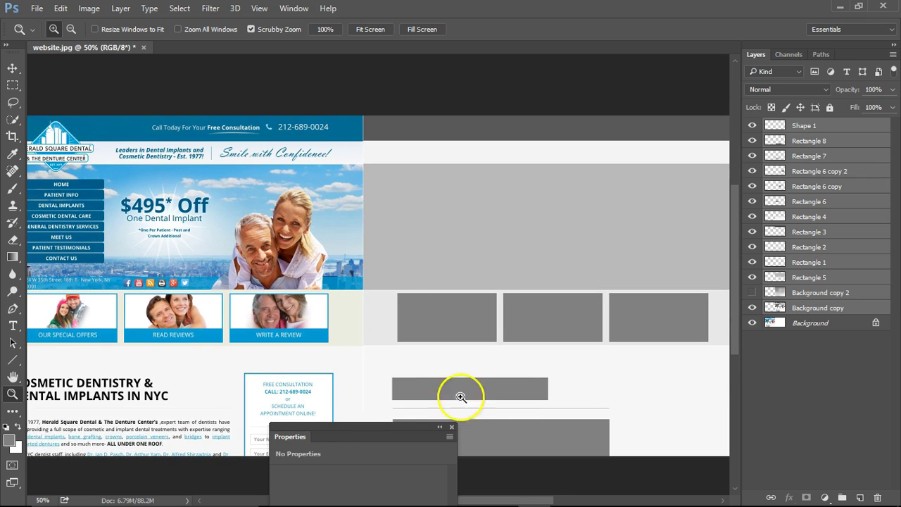
pyautogui.click(451, 429)
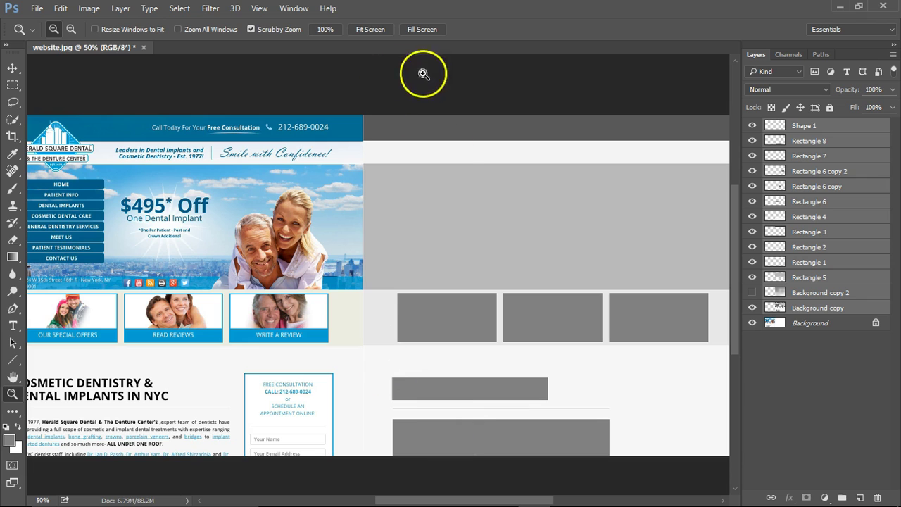
pyautogui.moveTo(518, 209); pyautogui.dragTo(412, 205)
pyautogui.hotkey('ctrl', '-')
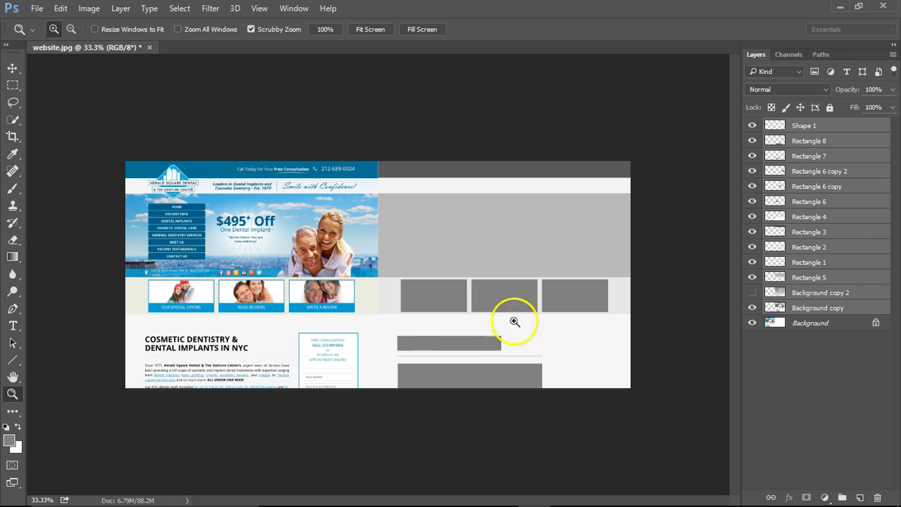
# - Select Rectangle 5, the plain grey banner block in the greyscale layout, and hide it
pyautogui.press('v')
pyautogui.rightClick(458, 237)
pyautogui.click(469, 247)
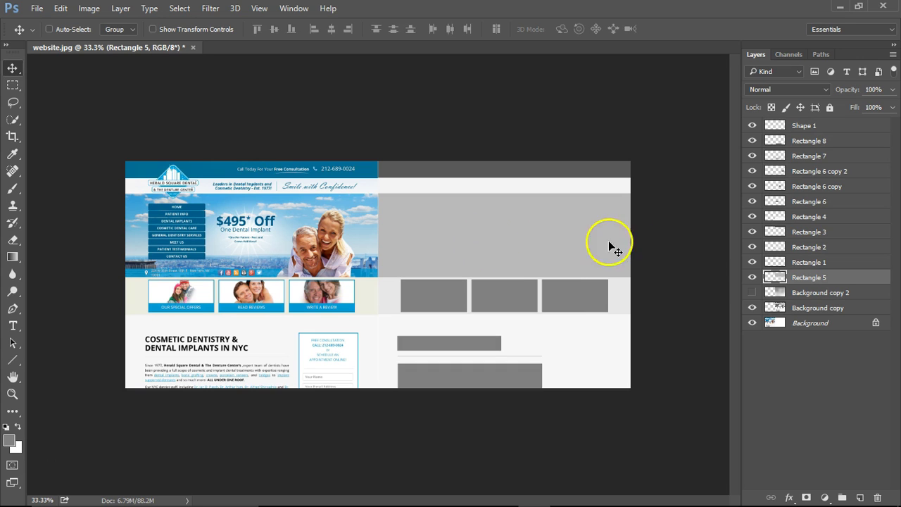
pyautogui.click(752, 277)
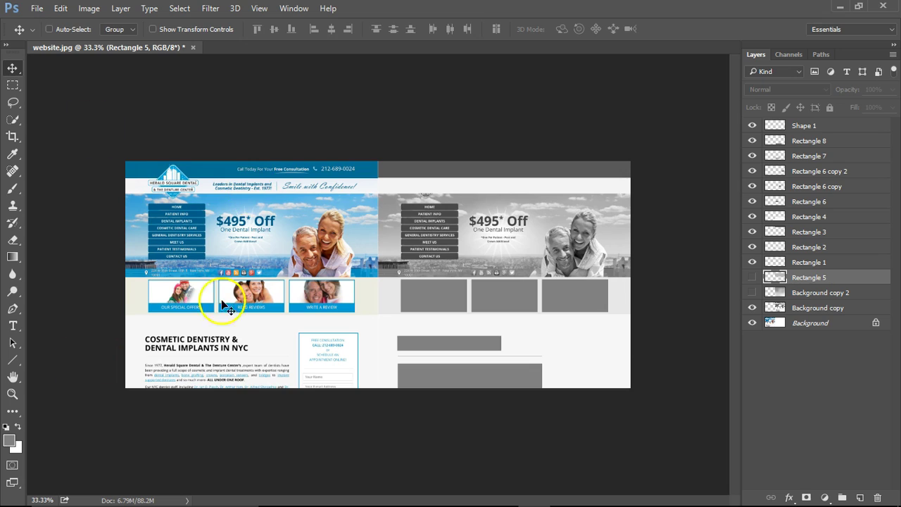
# - Set the foreground colour to the dark grey sampled from the greyscale navigation menu's HOME button
pyautogui.scroll(4, 492, 267)
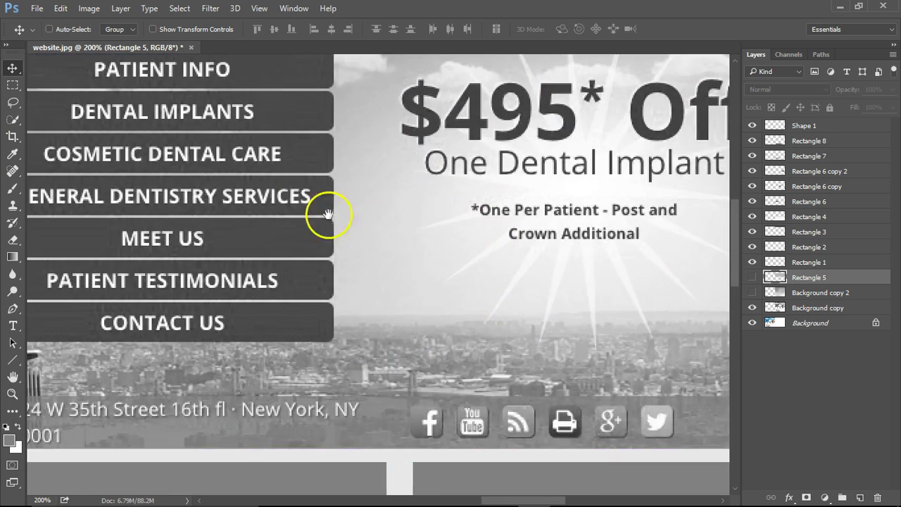
pyautogui.moveTo(327, 213); pyautogui.dragTo(434, 305)
pyautogui.click(11, 441)
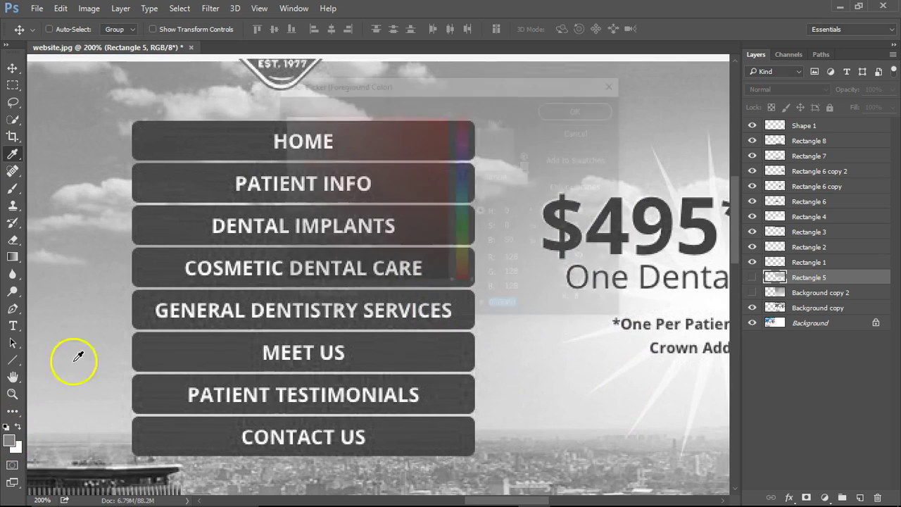
pyautogui.click(191, 145)
pyautogui.click(543, 109)
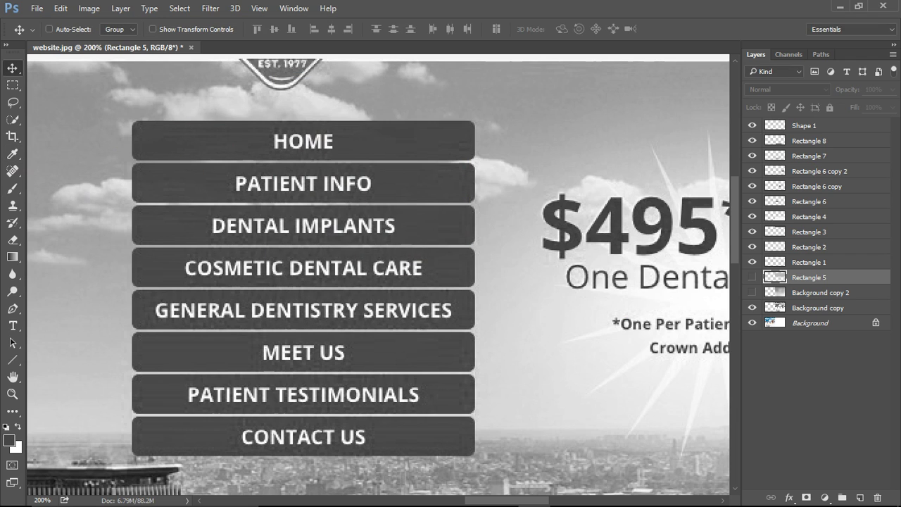
# - Draw a rectangle shape about 260 × 255 px covering the whole navigation menu in the greyscale banner
pyautogui.click(12, 360)
pyautogui.click(62, 360)
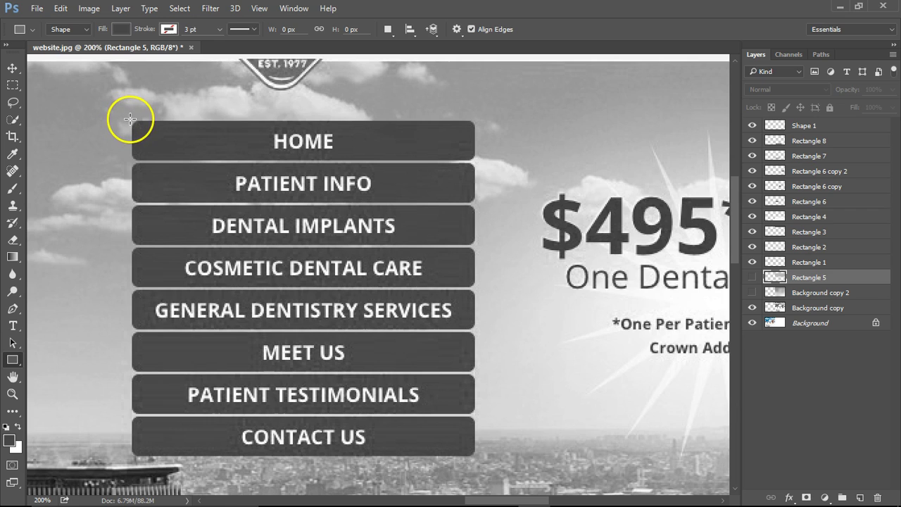
pyautogui.moveTo(132, 120); pyautogui.dragTo(475, 452)
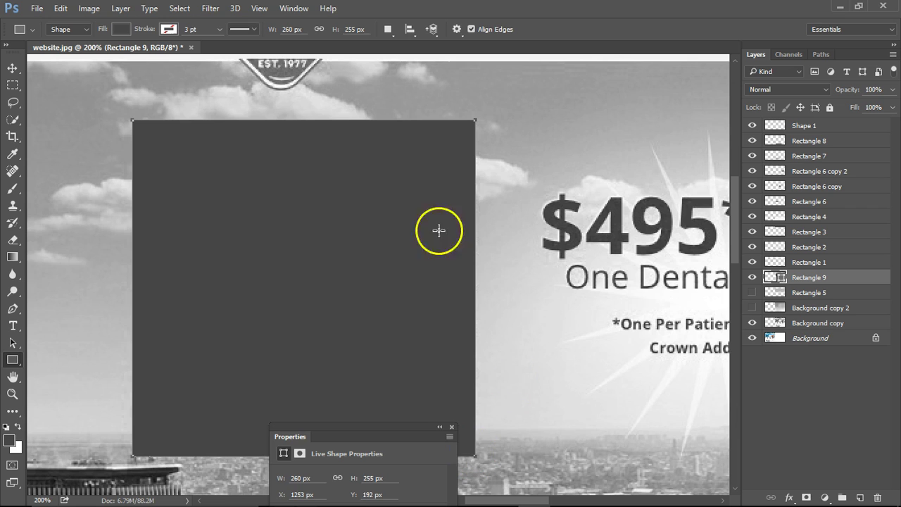
# - Show the blurred banner layer Background copy 2 and hide the dark menu rectangle, Rectangle 9
pyautogui.doubleClick(12, 377)
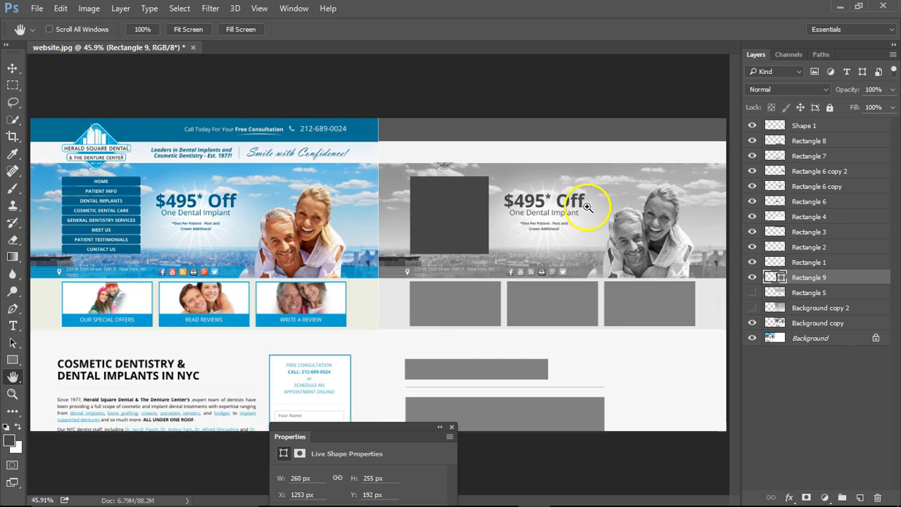
pyautogui.scroll(2, 584, 204)
pyautogui.moveTo(585, 204); pyautogui.dragTo(410, 189)
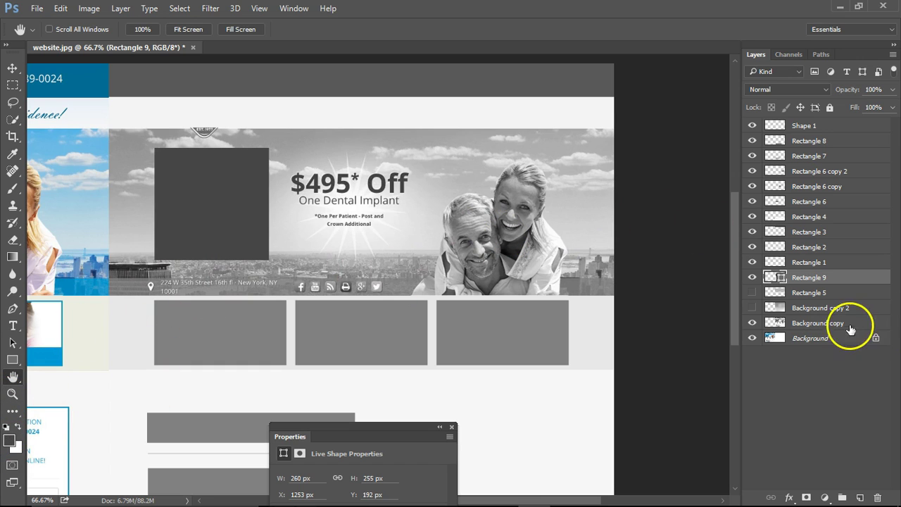
pyautogui.click(752, 293)
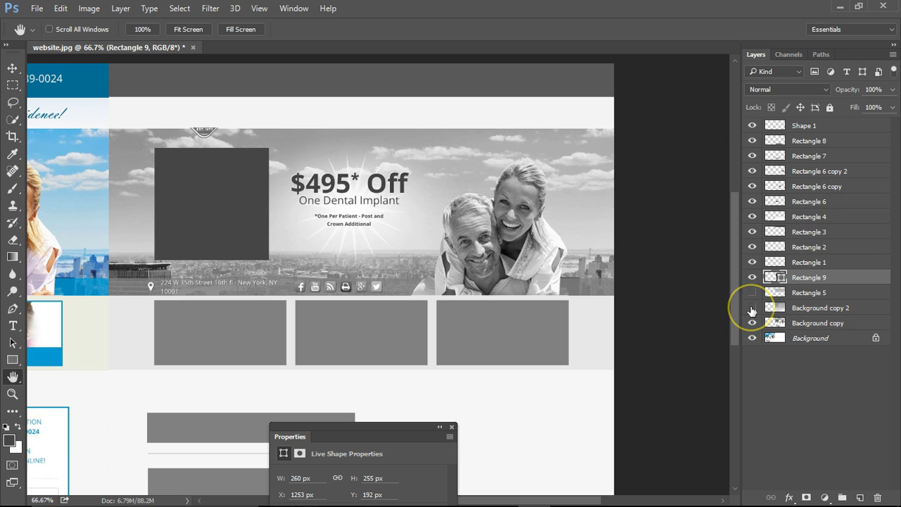
pyautogui.click(752, 308)
pyautogui.click(752, 308)
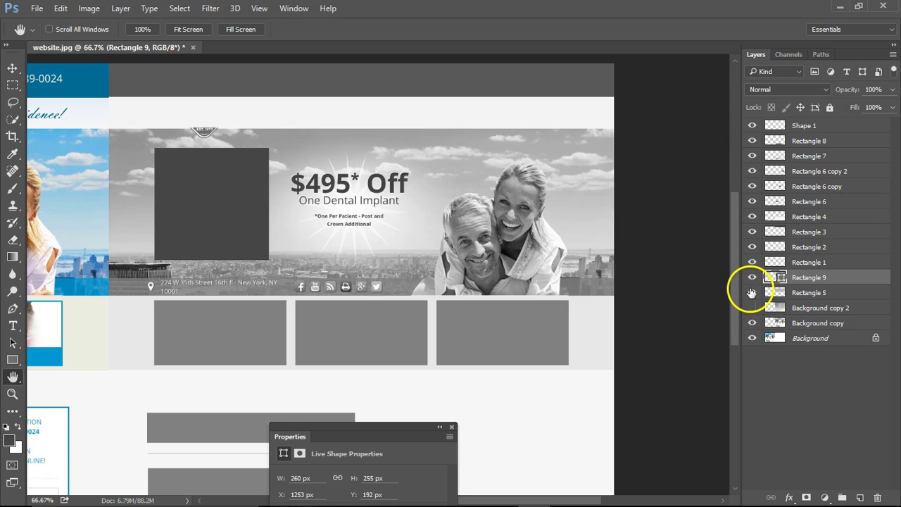
pyautogui.click(752, 307)
pyautogui.click(751, 308)
pyautogui.click(752, 307)
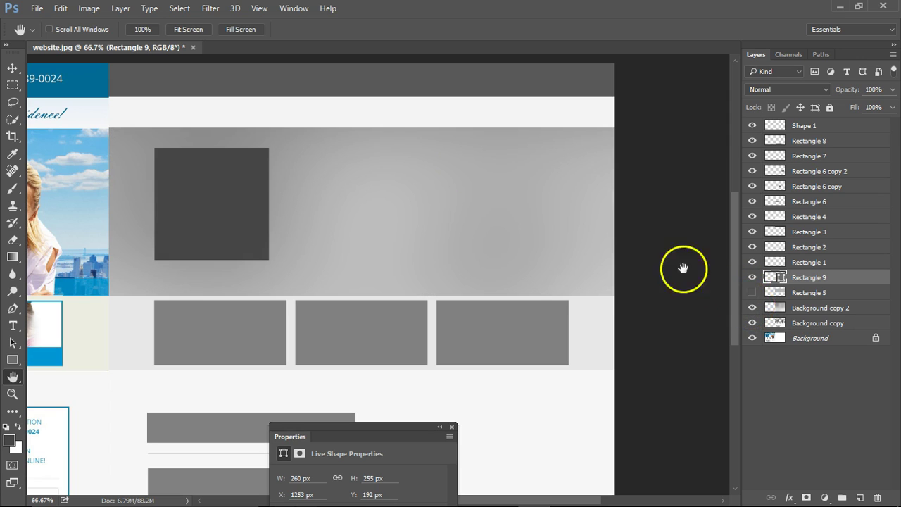
pyautogui.click(752, 278)
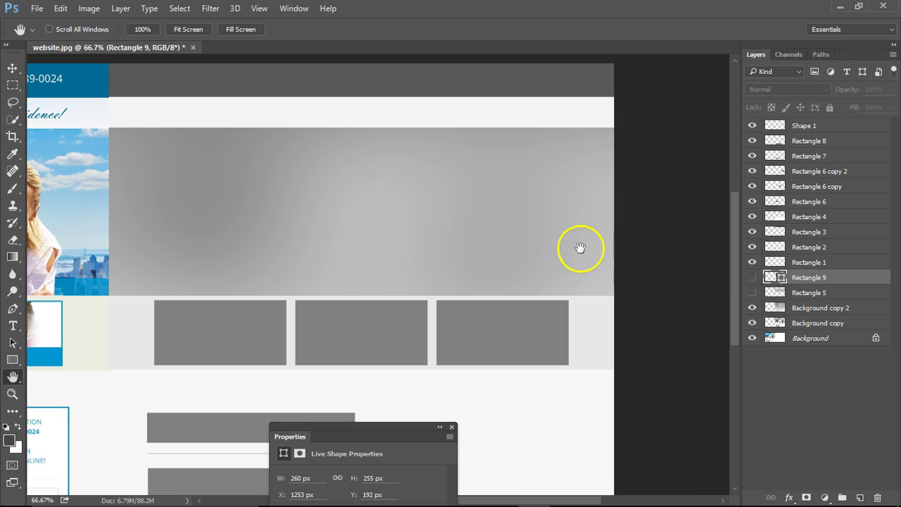
# - Select Background copy 2 and set the foreground colour to light grey acacac sampled from the blurred area where the couple stands
pyautogui.click(794, 308)
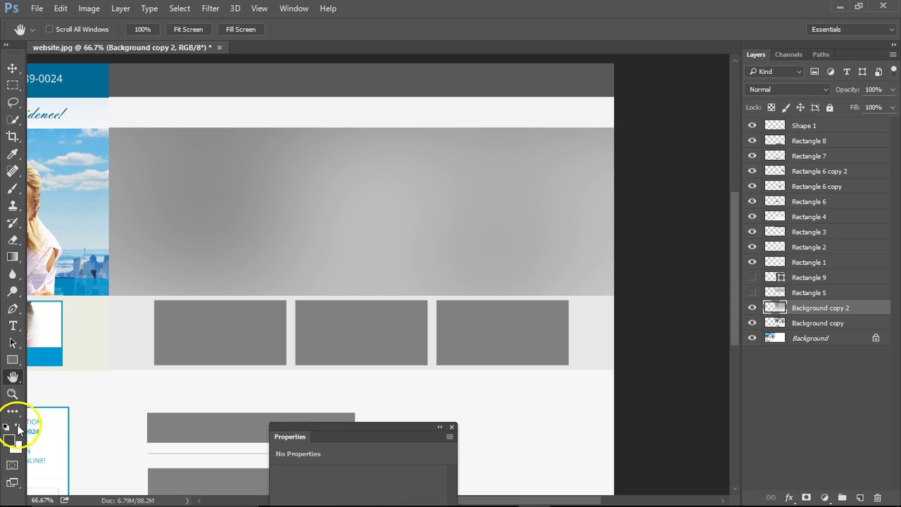
pyautogui.click(9, 442)
pyautogui.moveTo(456, 95); pyautogui.dragTo(397, 377)
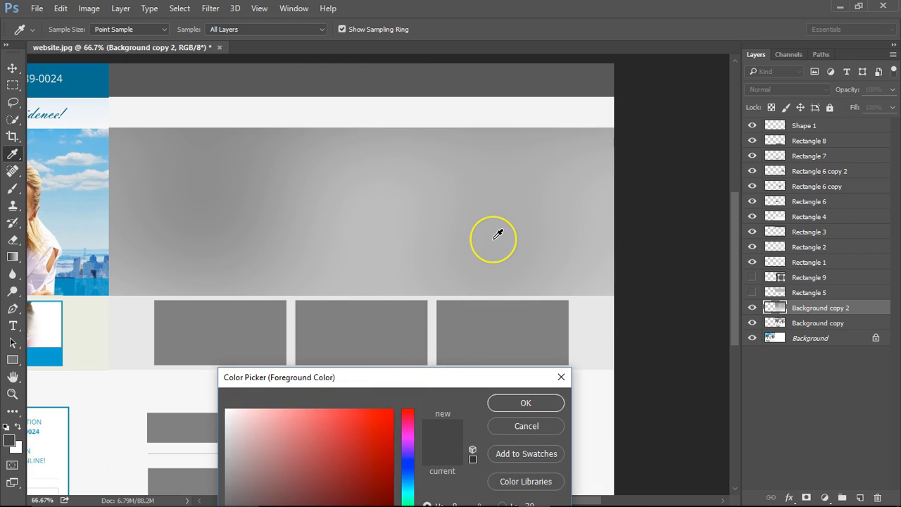
pyautogui.moveTo(497, 234); pyautogui.dragTo(505, 240)
pyautogui.click(524, 403)
pyautogui.press('h')
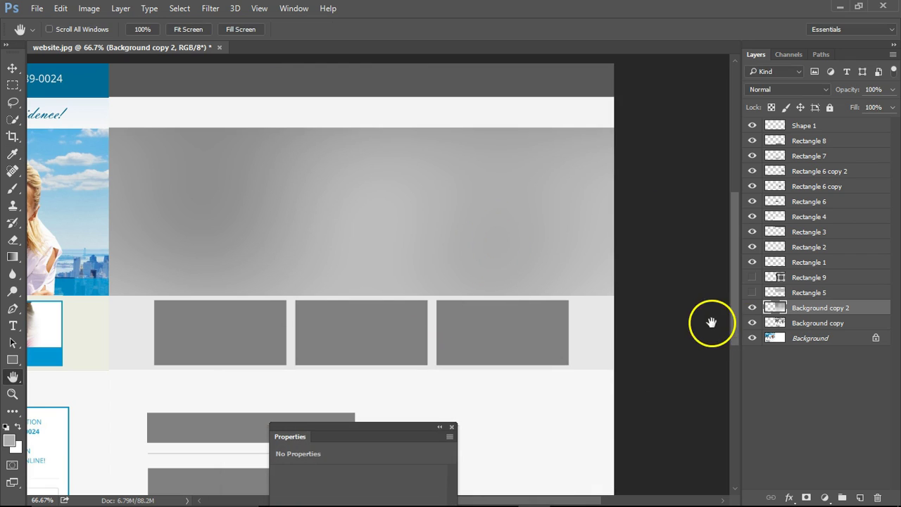
# - With Background copy 2 hidden and Rectangle 9 shown again, draw a light grey rectangle about 305 × 305 px over the couple
pyautogui.moveTo(752, 310); pyautogui.dragTo(751, 296)
pyautogui.click(752, 277)
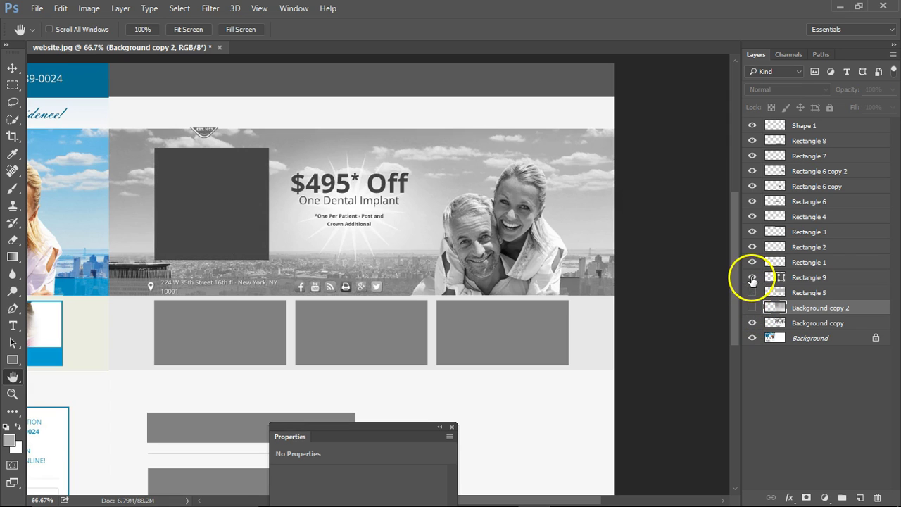
pyautogui.click(12, 360)
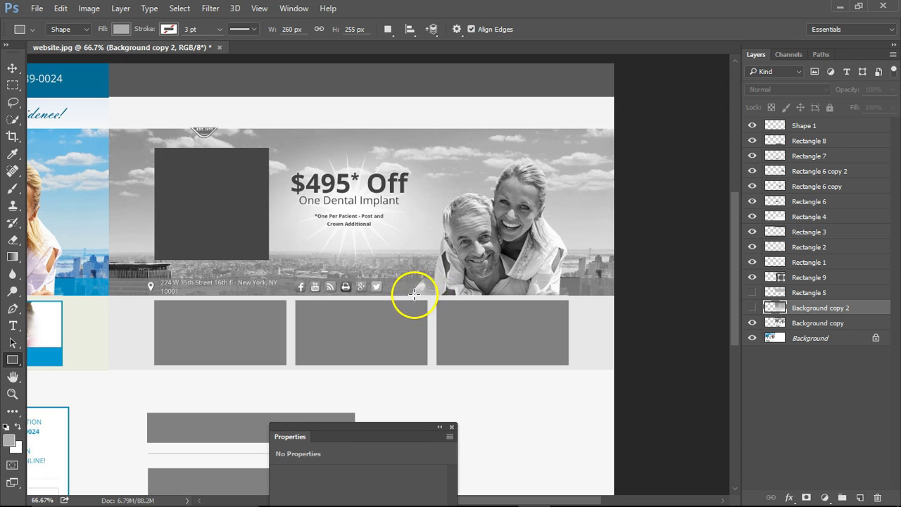
pyautogui.moveTo(430, 294); pyautogui.dragTo(564, 162)
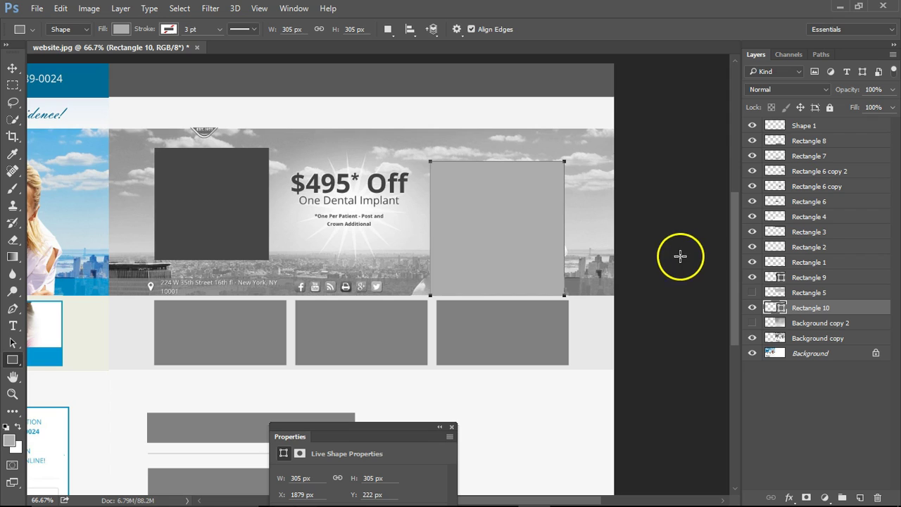
# - Draw a rectangle about 268 × 51 px over the "$495* Off" headline and hide it to expose the text
pyautogui.moveTo(290, 171); pyautogui.dragTo(410, 193)
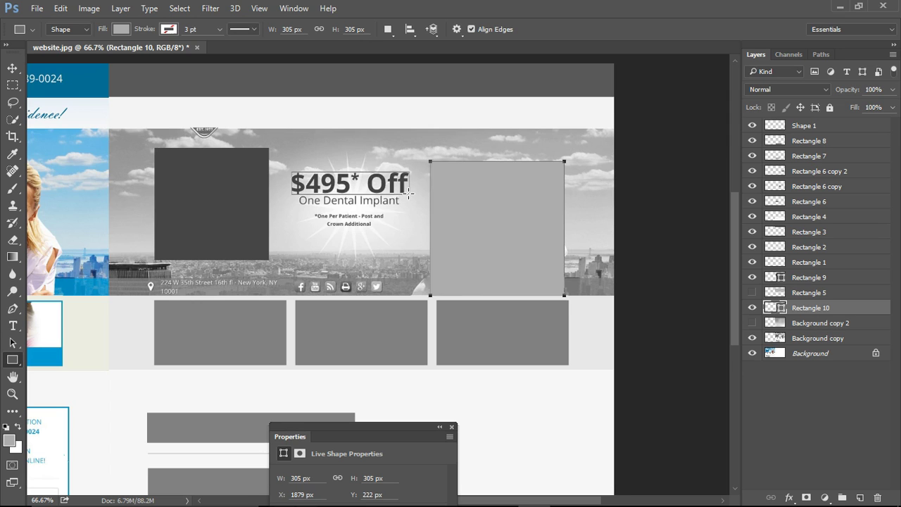
pyautogui.click(752, 308)
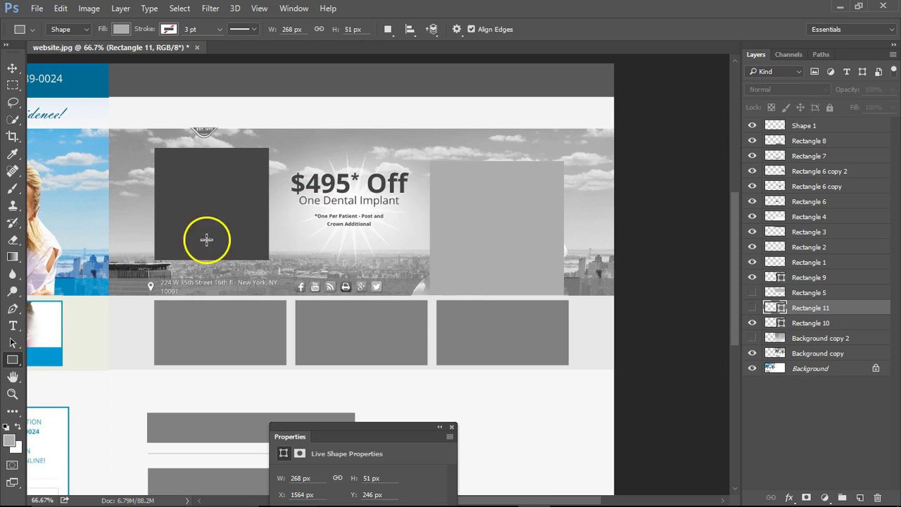
pyautogui.click(10, 442)
pyautogui.moveTo(329, 84); pyautogui.dragTo(474, 99)
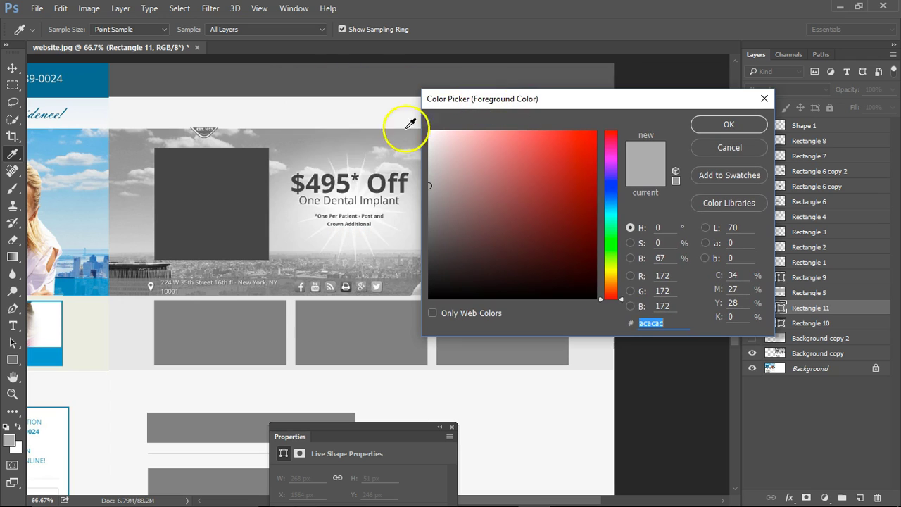
pyautogui.click(725, 126)
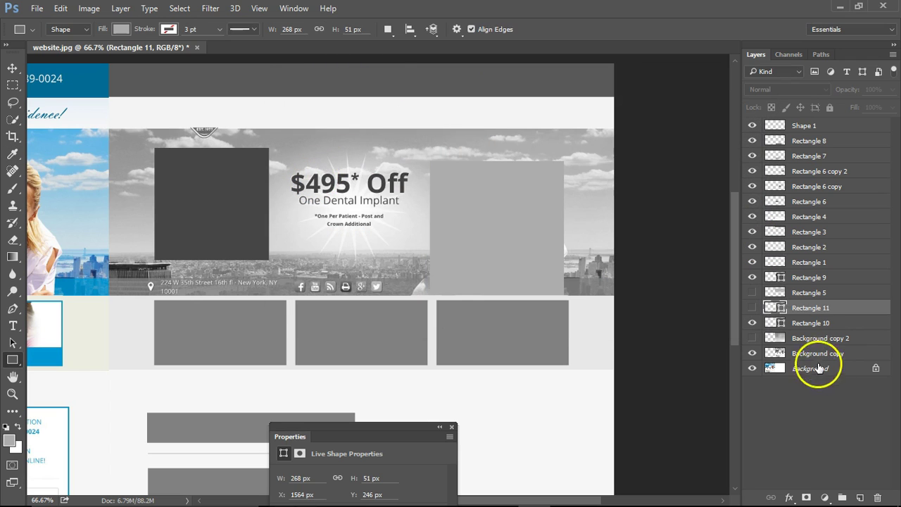
# - Fill the headline rectangle, Rectangle 11, with dark grey 3f3f3f sampled from the "$495* Off" text and show it again
pyautogui.doubleClick(779, 309)
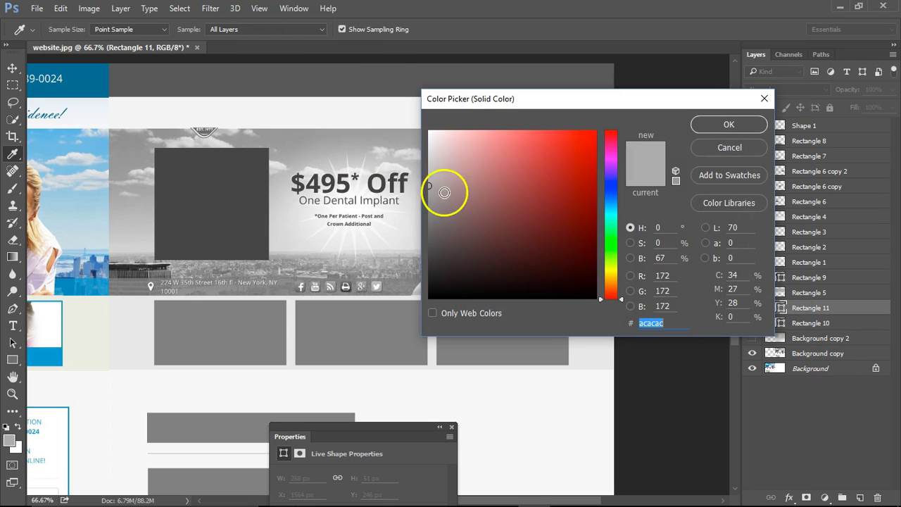
pyautogui.click(340, 181)
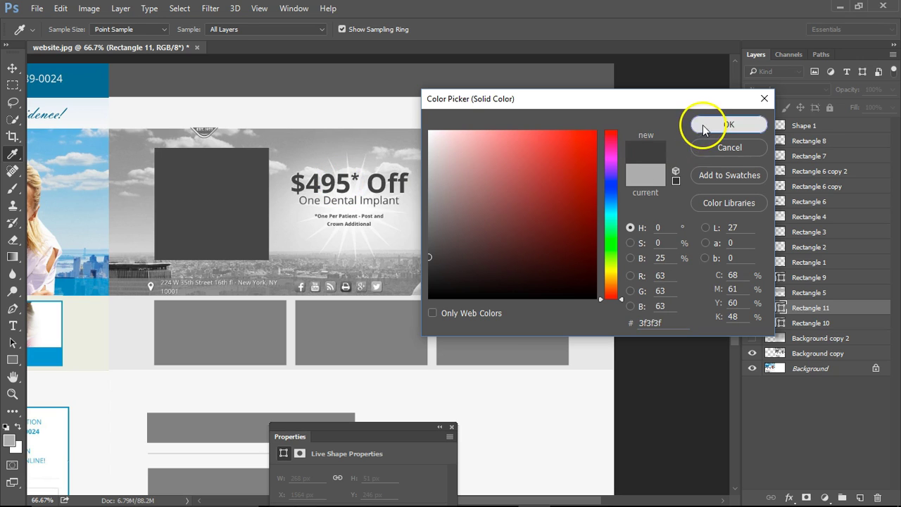
pyautogui.click(703, 124)
pyautogui.click(753, 308)
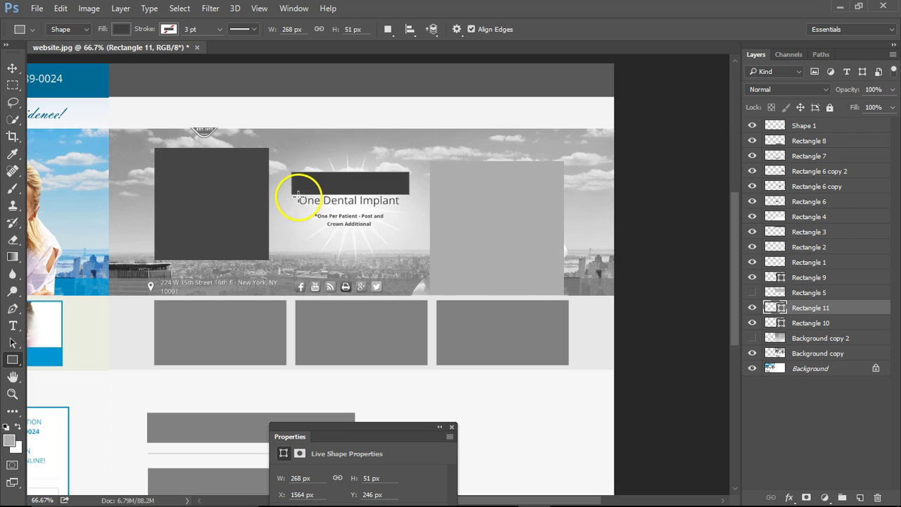
# - Draw a rectangle about 227 × 22 px over "One Dental Implant" and fill it with a lighter grey sampled from that line
pyautogui.moveTo(300, 194); pyautogui.dragTo(401, 206)
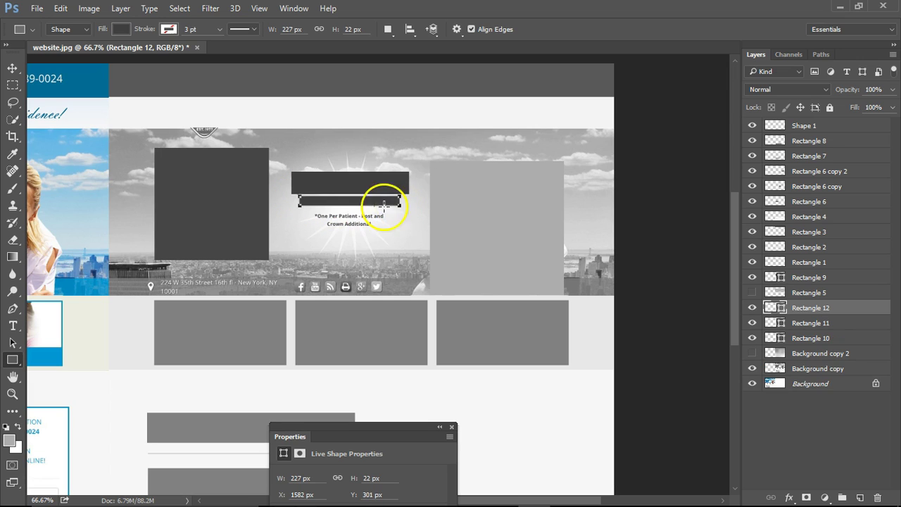
pyautogui.doubleClick(782, 310)
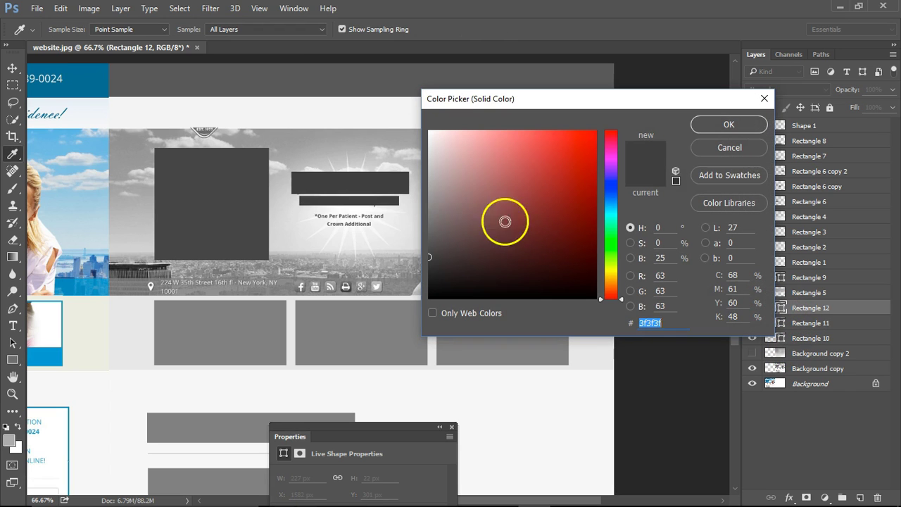
pyautogui.click(380, 200)
pyautogui.click(709, 127)
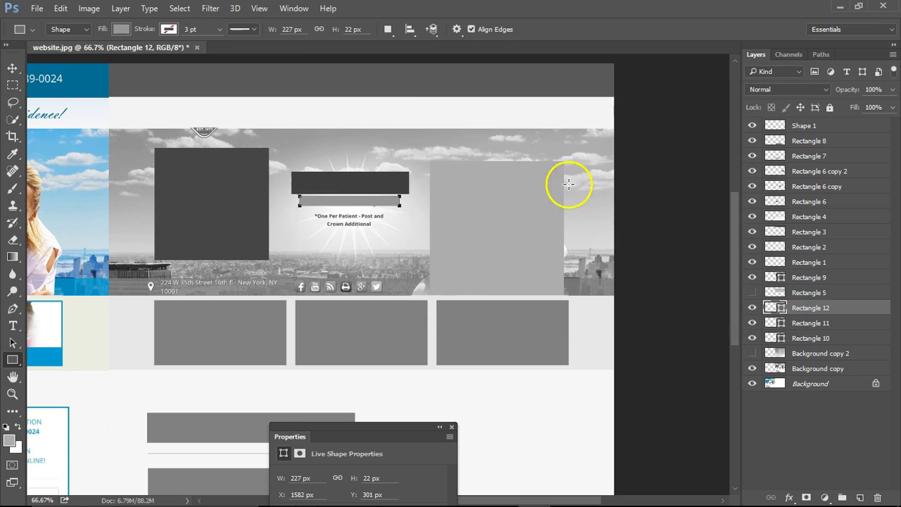
# - Lighten the fill of the headline rectangle, Rectangle 11, to 616161
pyautogui.click(752, 323)
pyautogui.click(752, 323)
pyautogui.click(752, 323)
pyautogui.click(752, 324)
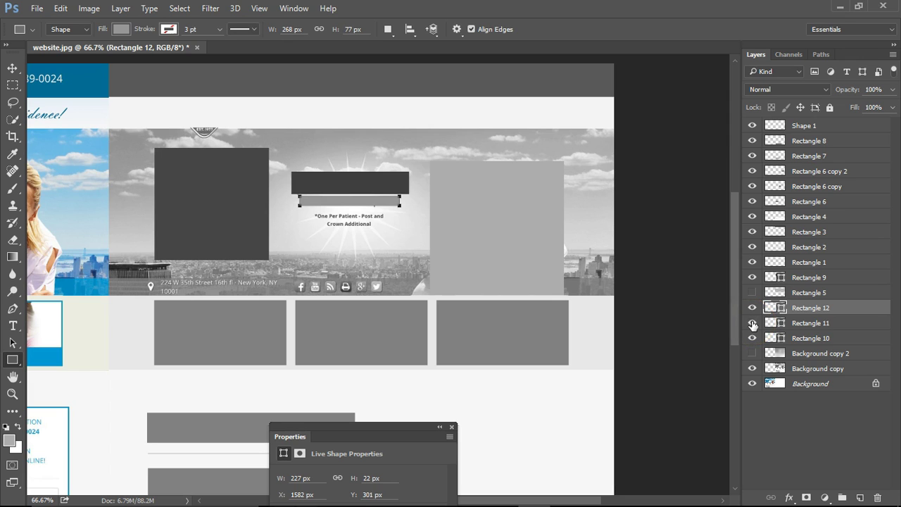
pyautogui.click(764, 323)
pyautogui.doubleClick(774, 324)
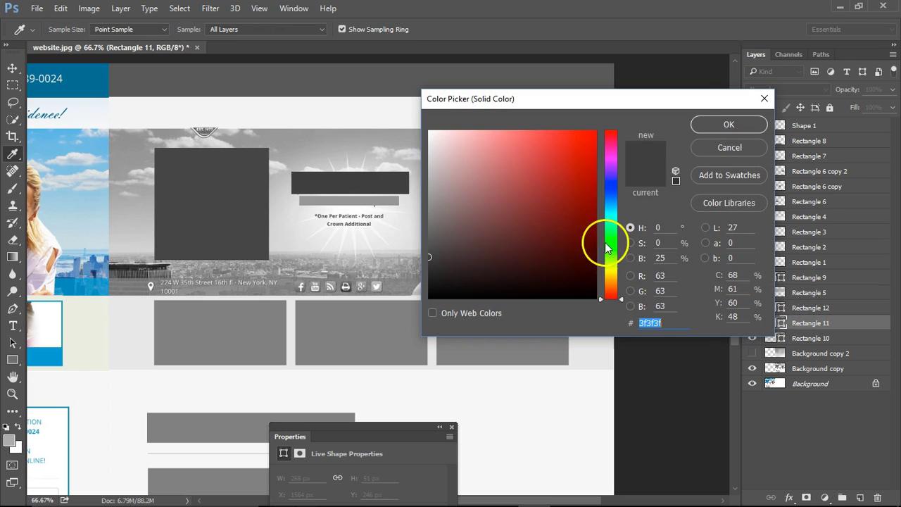
pyautogui.click(418, 242)
pyautogui.click(430, 235)
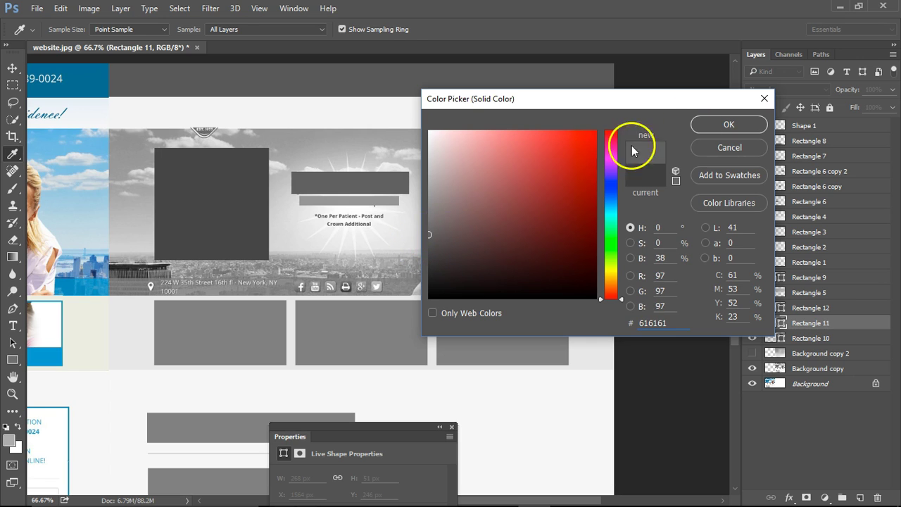
pyautogui.click(710, 131)
# - Compare the fill of Rectangle 11 with the "$495* Off" headline beneath it by hiding and showing the layer
pyautogui.click(752, 323)
pyautogui.click(752, 323)
pyautogui.click(752, 323)
pyautogui.click(752, 323)
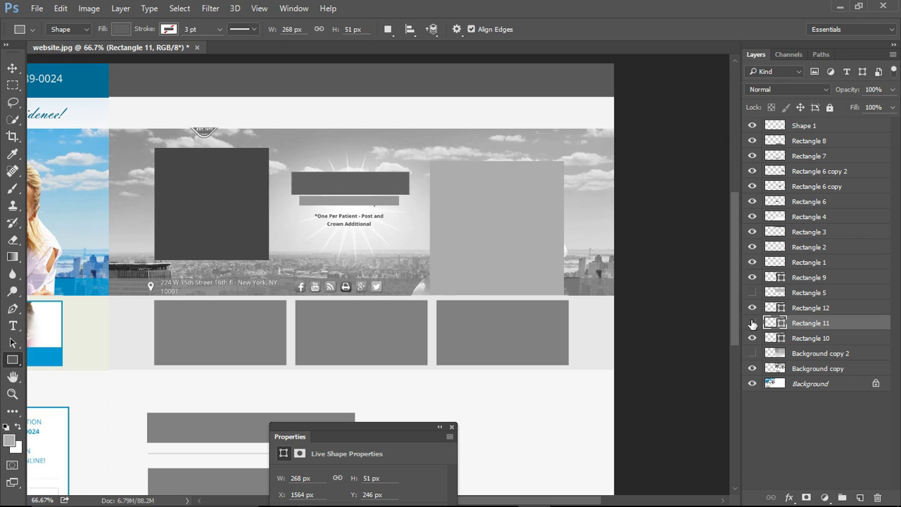
pyautogui.click(752, 324)
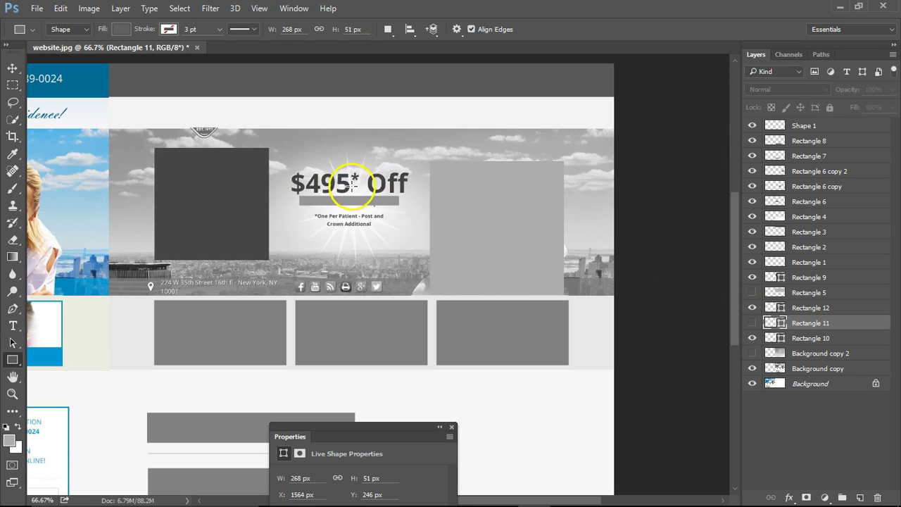
pyautogui.click(751, 324)
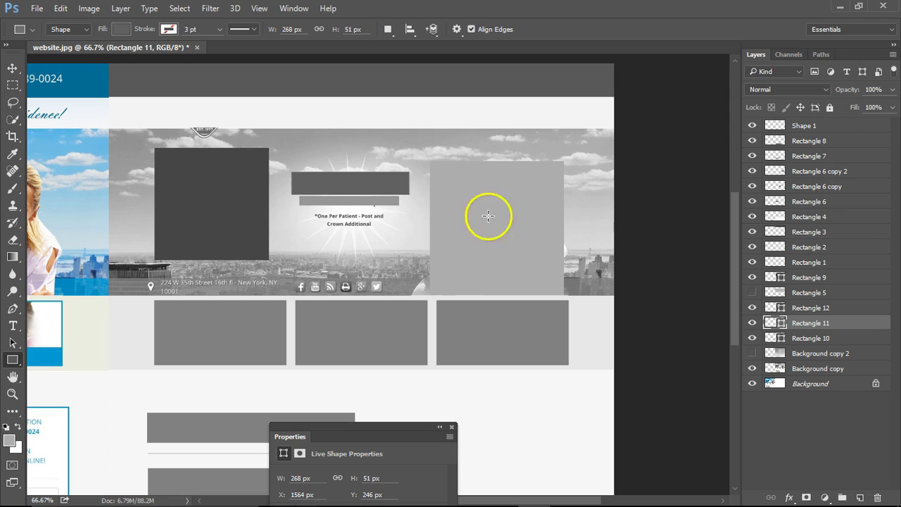
# - Hide Rectangles 10, 11 and 12 to examine the original banner content, and show them again
pyautogui.click(752, 323)
pyautogui.click(752, 339)
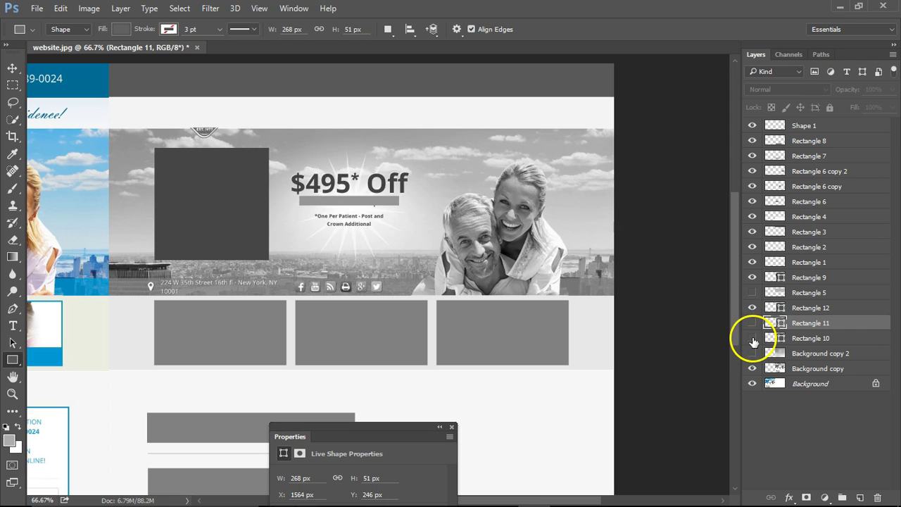
pyautogui.click(752, 308)
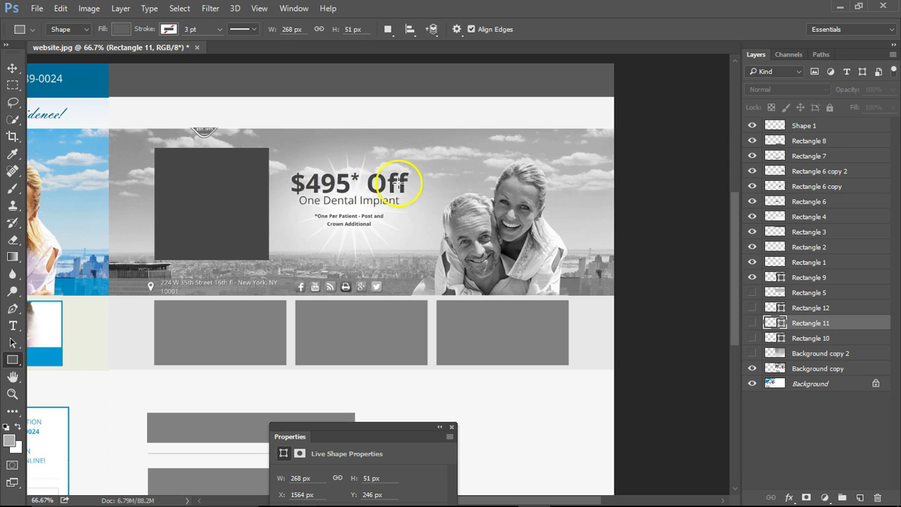
pyautogui.click(752, 323)
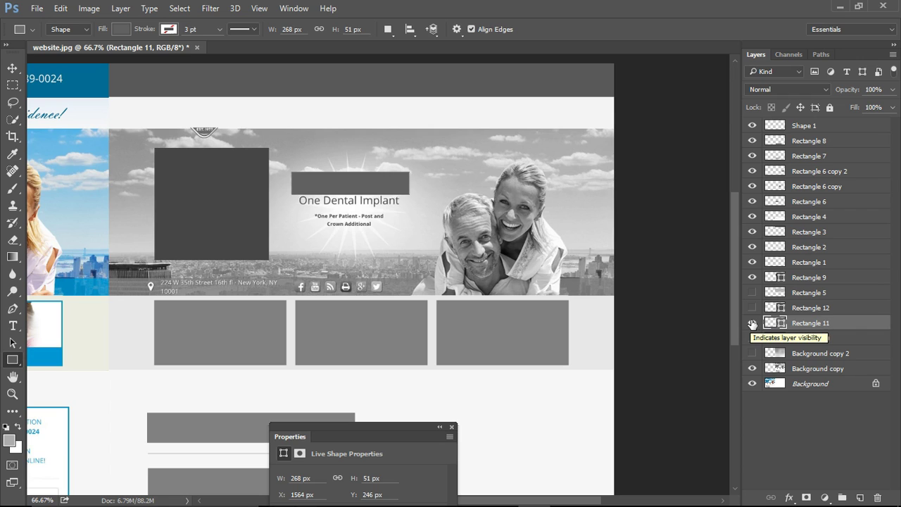
pyautogui.click(373, 166)
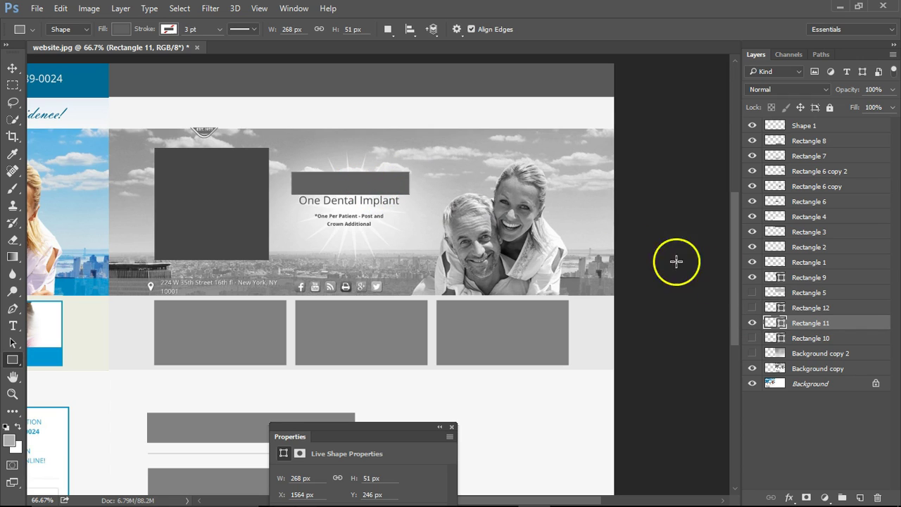
pyautogui.click(752, 307)
pyautogui.click(752, 338)
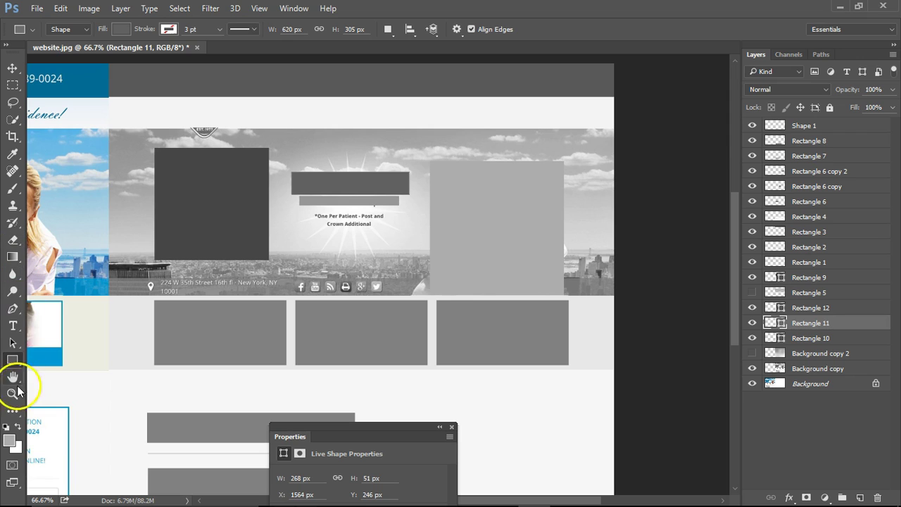
# - Activate the Type tool with the topmost layer, Shape 1, selected and set the text colour to white
pyautogui.click(13, 325)
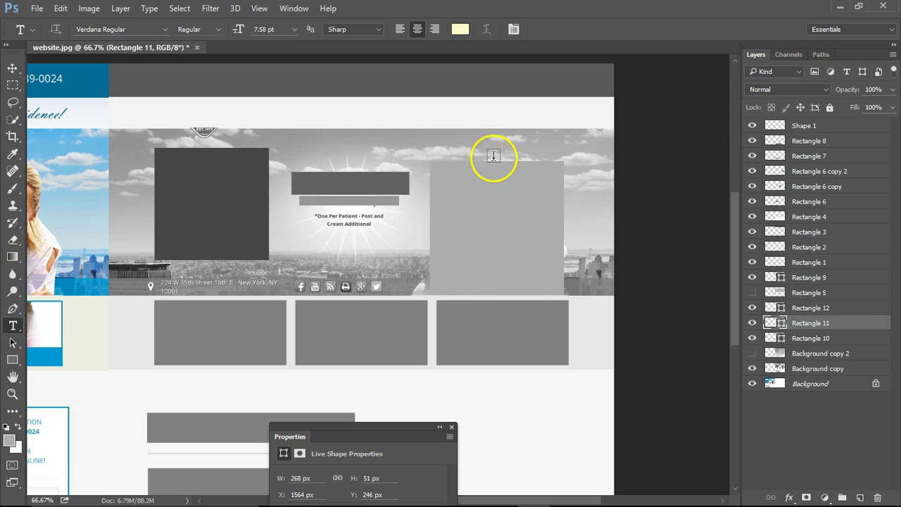
pyautogui.click(821, 129)
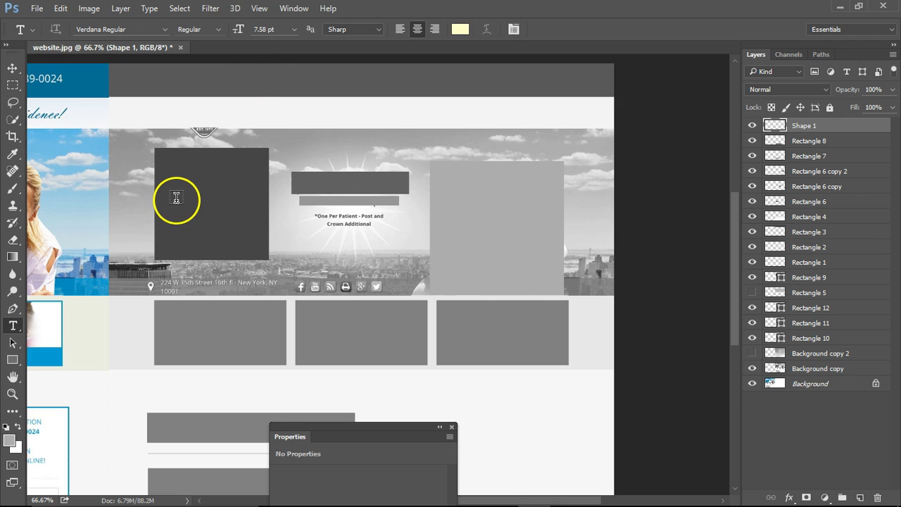
pyautogui.click(10, 441)
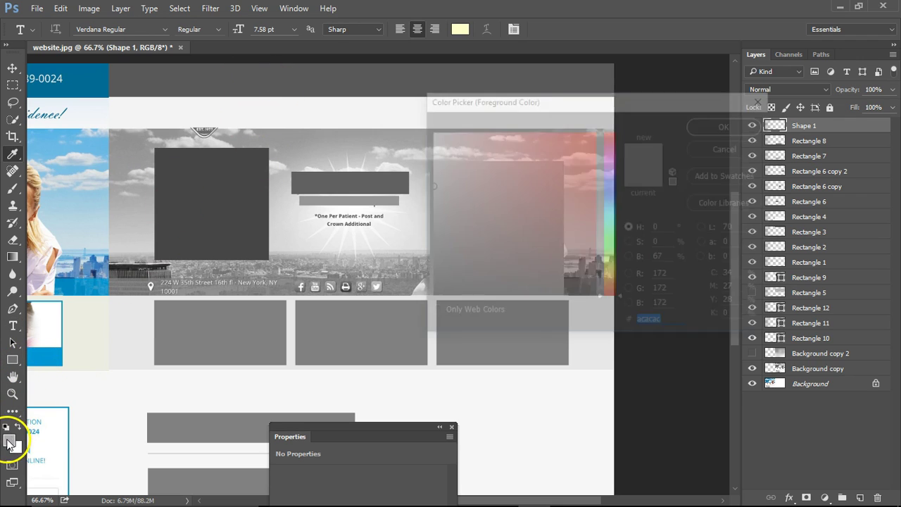
pyautogui.moveTo(537, 201); pyautogui.dragTo(418, 87)
pyautogui.click(728, 124)
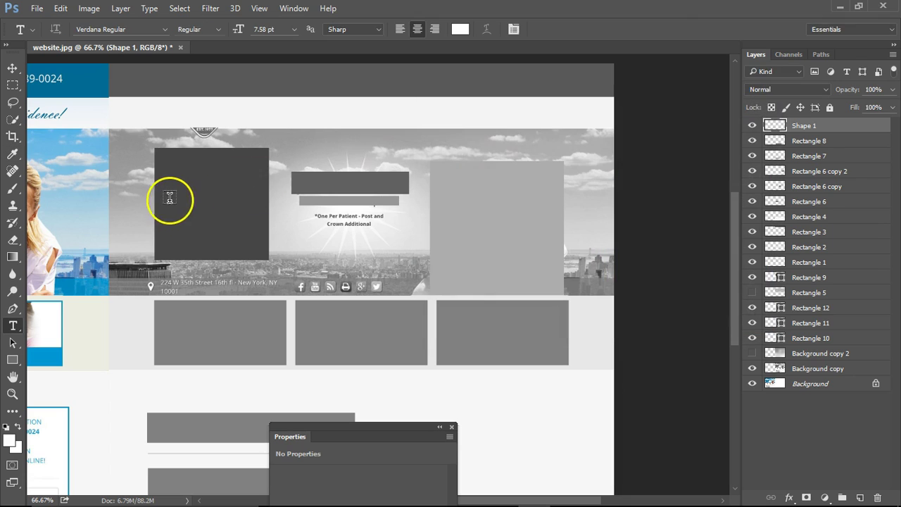
# - Add the text "Banner" on the dark menu block and enlarge it to about 135 × 44 px
pyautogui.click(174, 196)
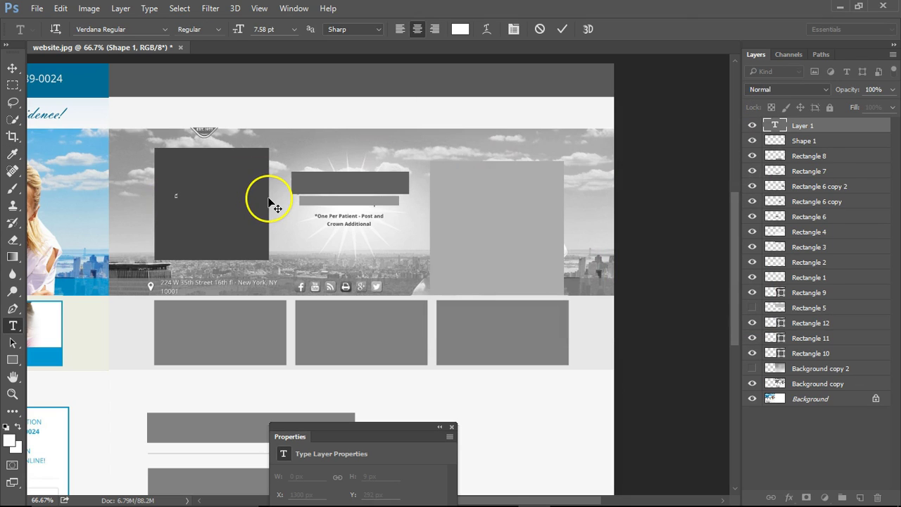
pyautogui.click(12, 69)
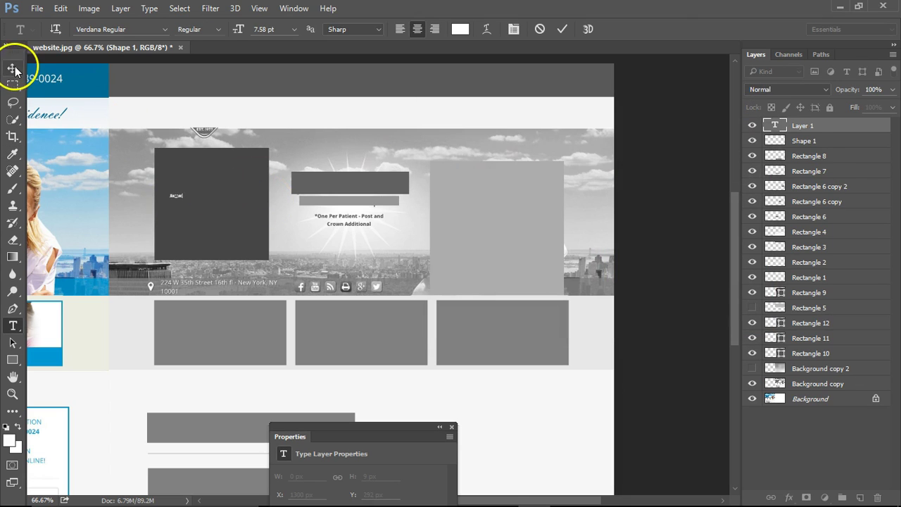
pyautogui.moveTo(202, 132); pyautogui.dragTo(202, 135)
pyautogui.hotkey('ctrl', 't')
pyautogui.moveTo(184, 200); pyautogui.dragTo(231, 226)
pyautogui.press('Return')
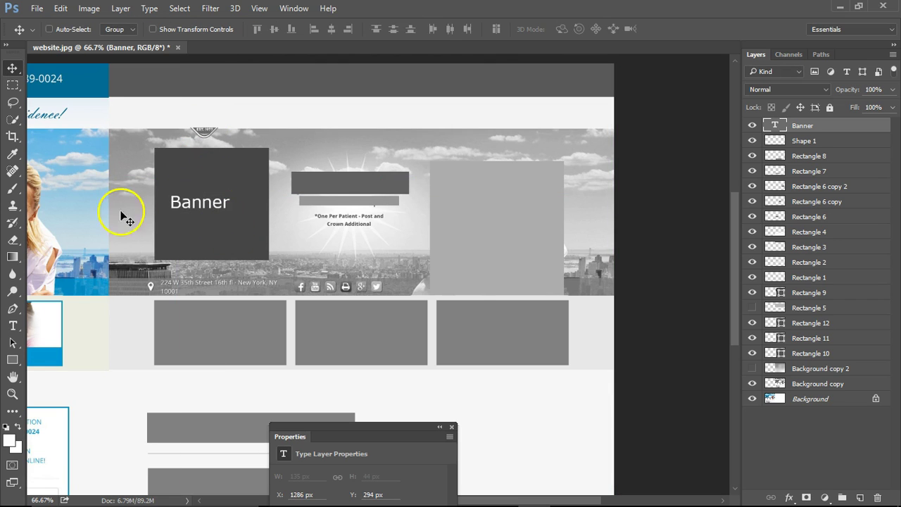
# - Scale the "Banner" text down to about 85 × 28 px and place it in the banner area's upper-left corner
pyautogui.hotkey('ctrl', 't')
pyautogui.moveTo(227, 210); pyautogui.dragTo(146, 133)
pyautogui.press('Return')
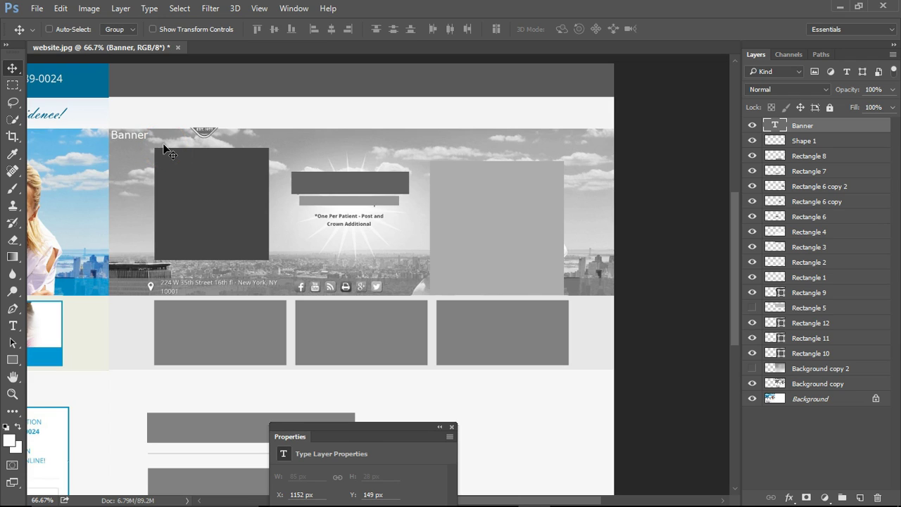
# - Show the banner background, Rectangle 5, and move Rectangles 10, 11 and 12 directly beneath the Banner text layer in the stack
pyautogui.click(753, 308)
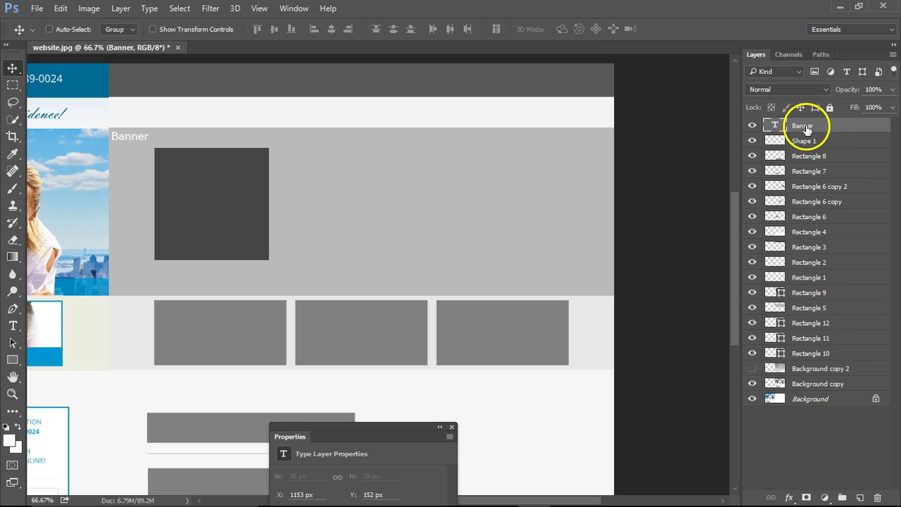
pyautogui.click(753, 141)
pyautogui.click(753, 141)
pyautogui.click(810, 322)
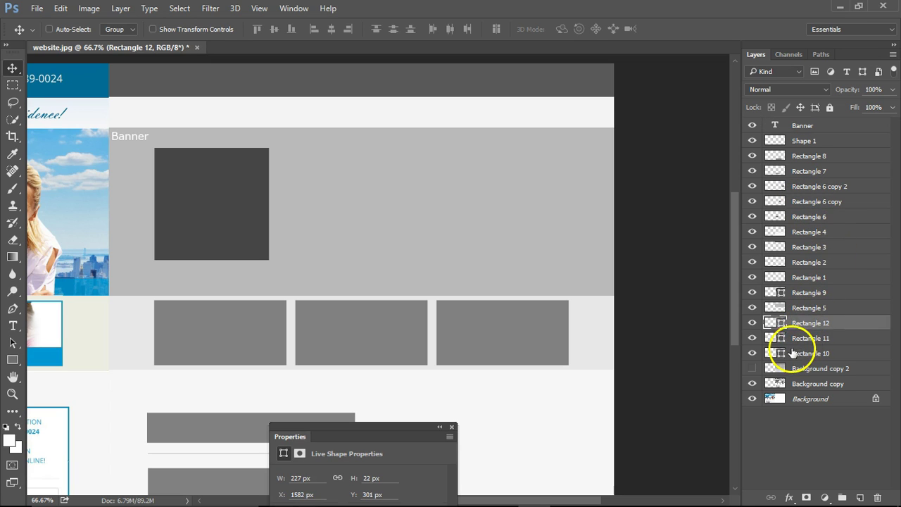
pyautogui.keyDown('shift'); pyautogui.click(780, 349); pyautogui.keyUp('shift')
pyautogui.moveTo(775, 322); pyautogui.dragTo(826, 141)
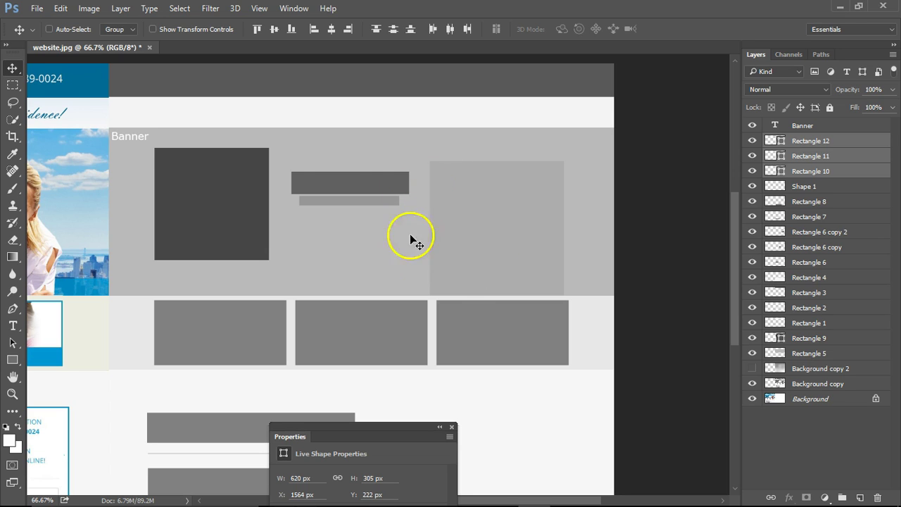
# - Select the Banner text layer and reduce its opacity to 75%
pyautogui.rightClick(124, 138)
pyautogui.click(138, 143)
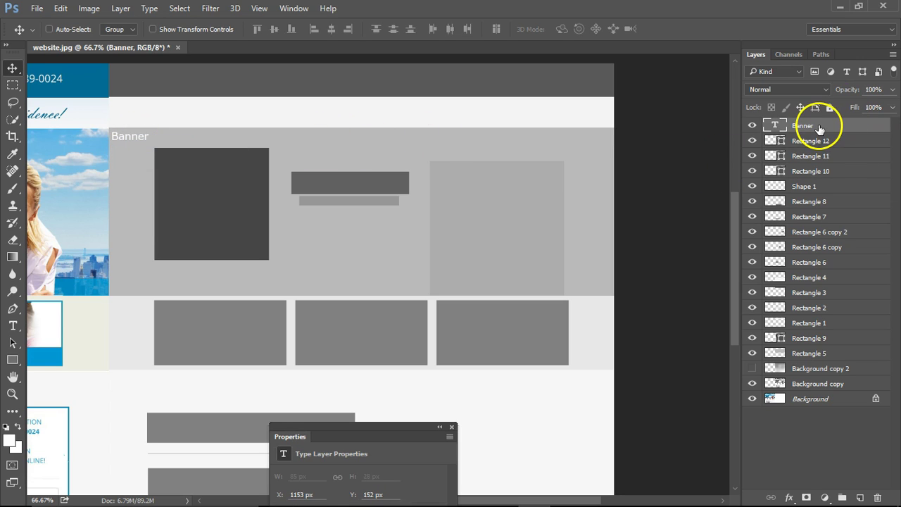
pyautogui.click(894, 92)
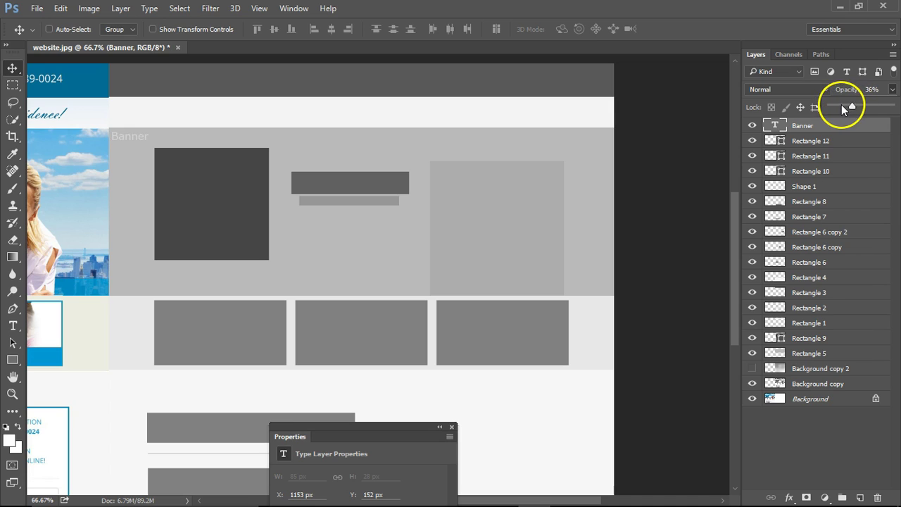
pyautogui.moveTo(862, 106); pyautogui.dragTo(877, 105)
pyautogui.click(863, 128)
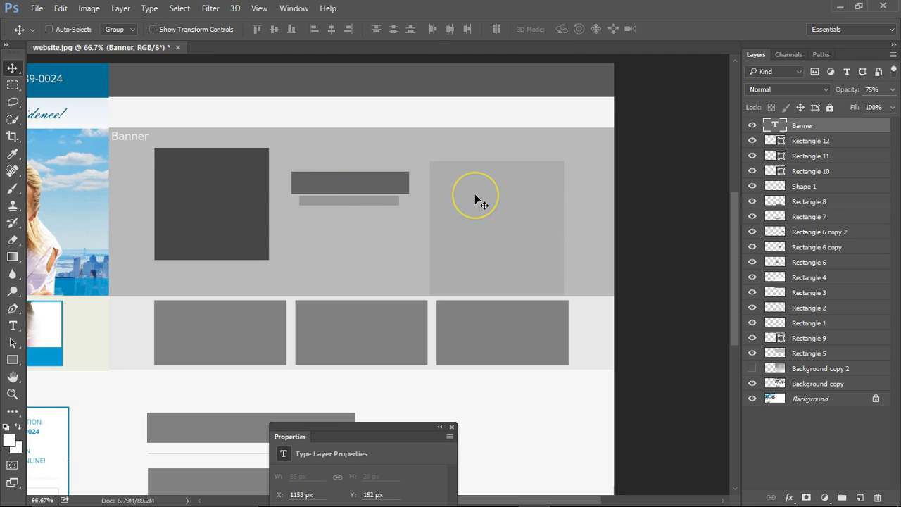
# - Save the document to the Desktop as a Photoshop file named LastnameFirstname_BlockLayout.psd
pyautogui.hotkey('ctrl', 'shift', 's')
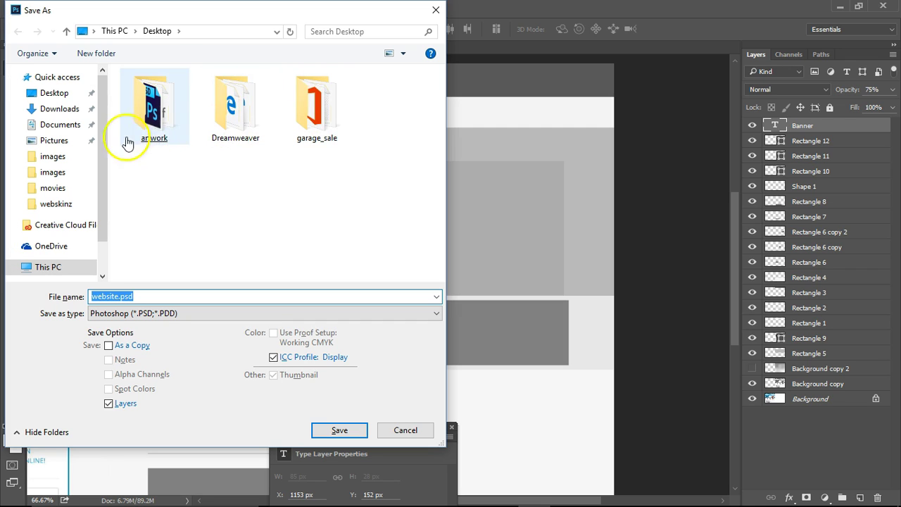
pyautogui.click(54, 92)
pyautogui.click(128, 296)
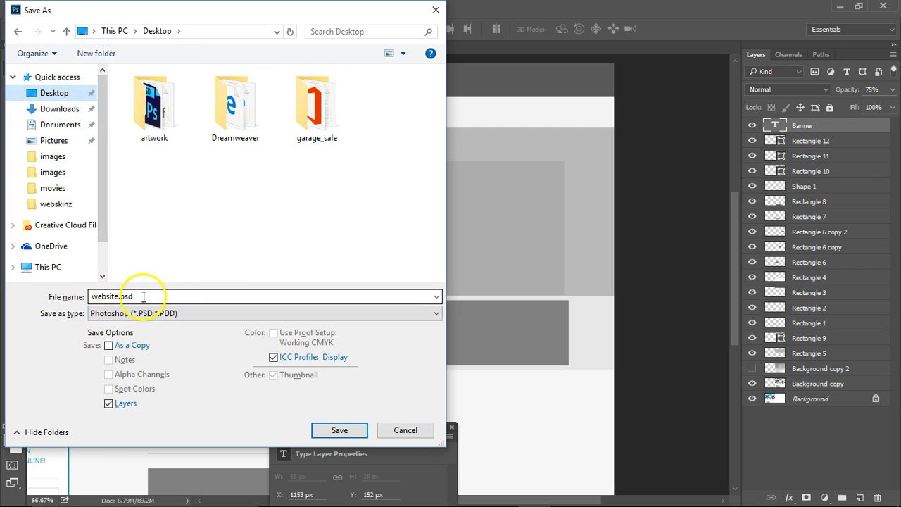
pyautogui.doubleClick(118, 297)
pyautogui.click(118, 297)
pyautogui.doubleClick(118, 297)
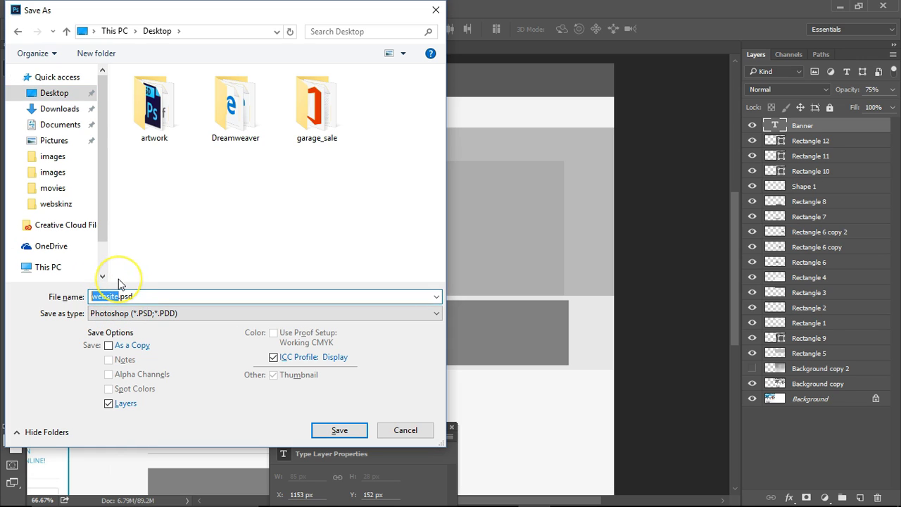
pyautogui.write('Lastna')
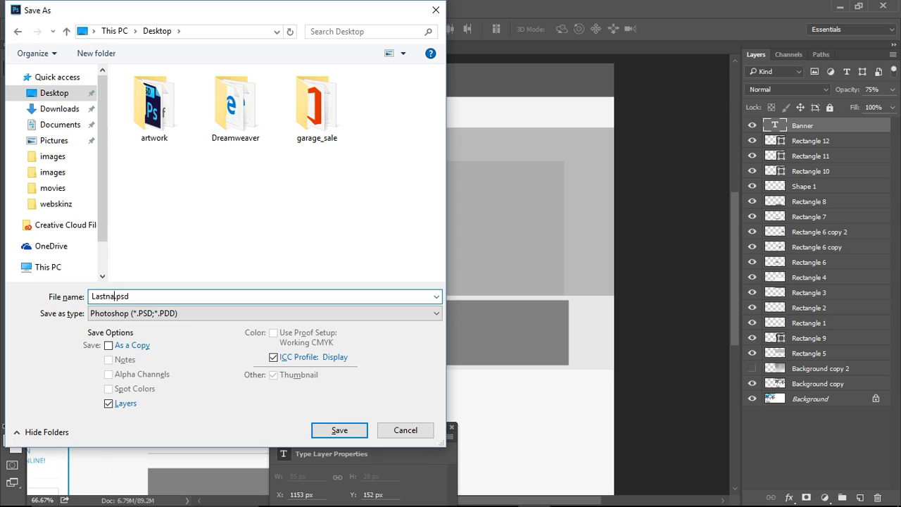
pyautogui.write('meFirstname_BlockLayout')
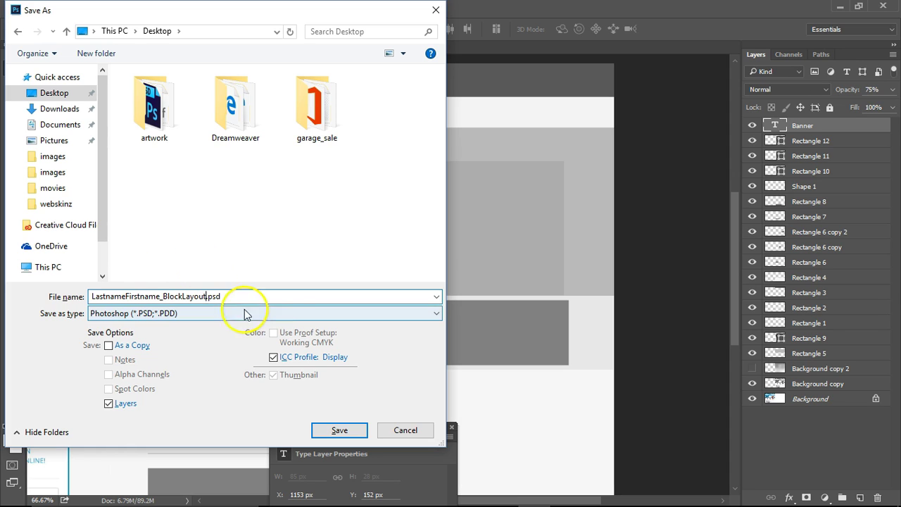
pyautogui.click(341, 433)
pyautogui.click(341, 433)
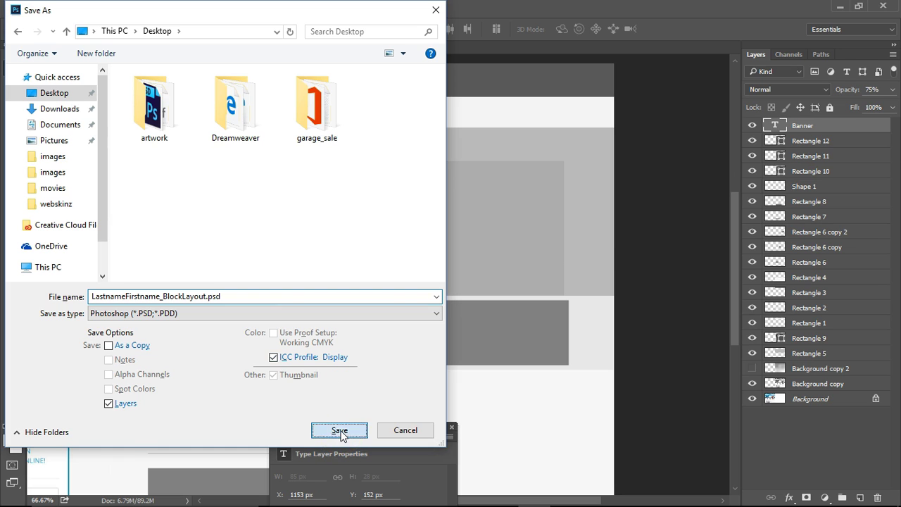
pyautogui.click(596, 148)
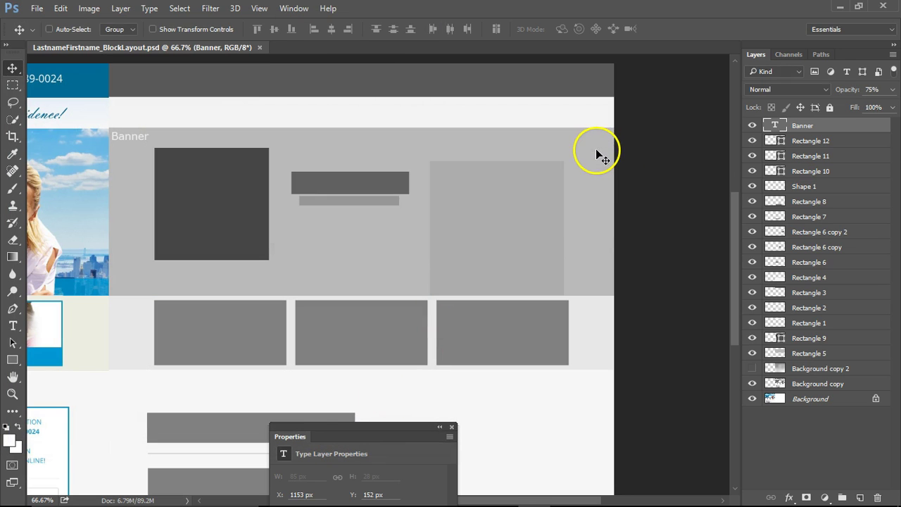